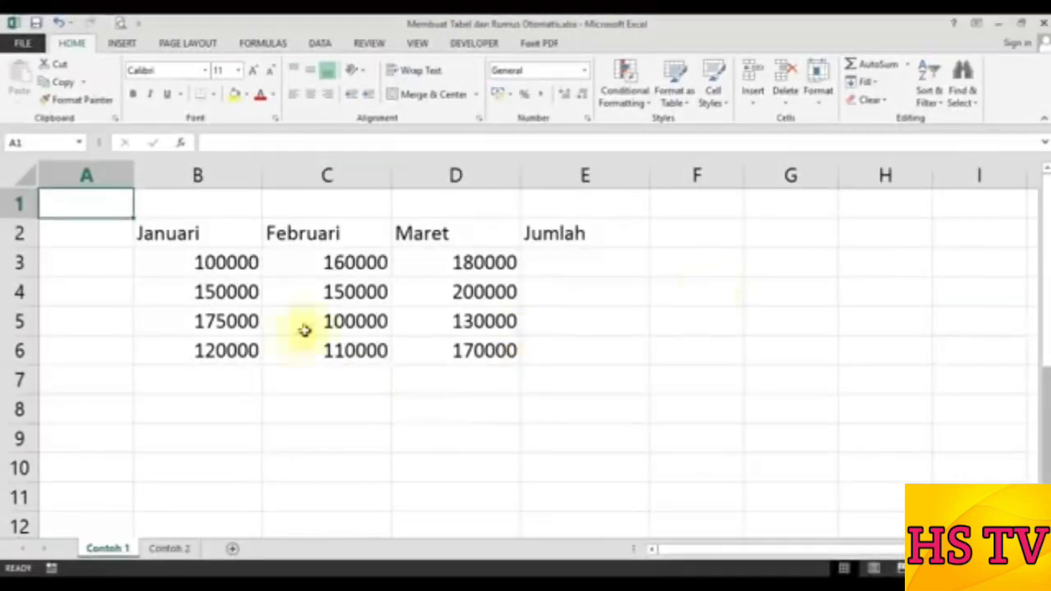
left_click(421, 407)
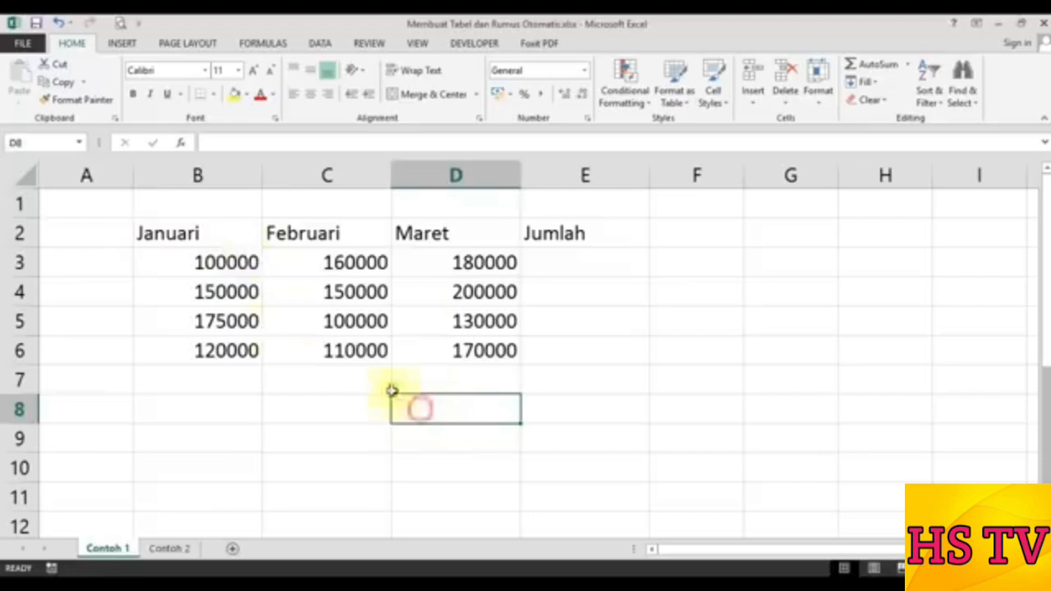
left_click(206, 232)
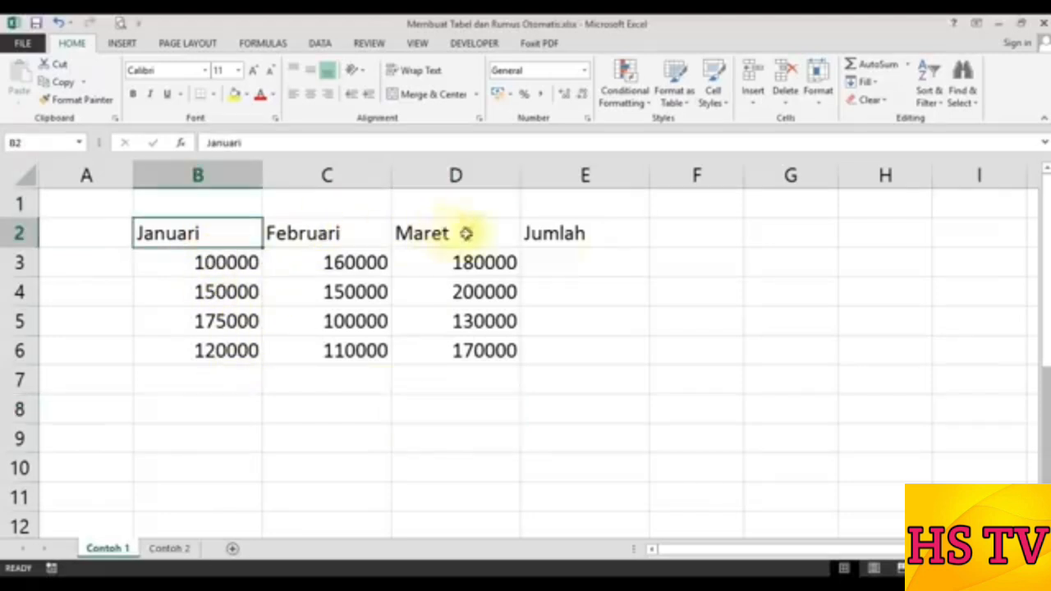
left_click(559, 234)
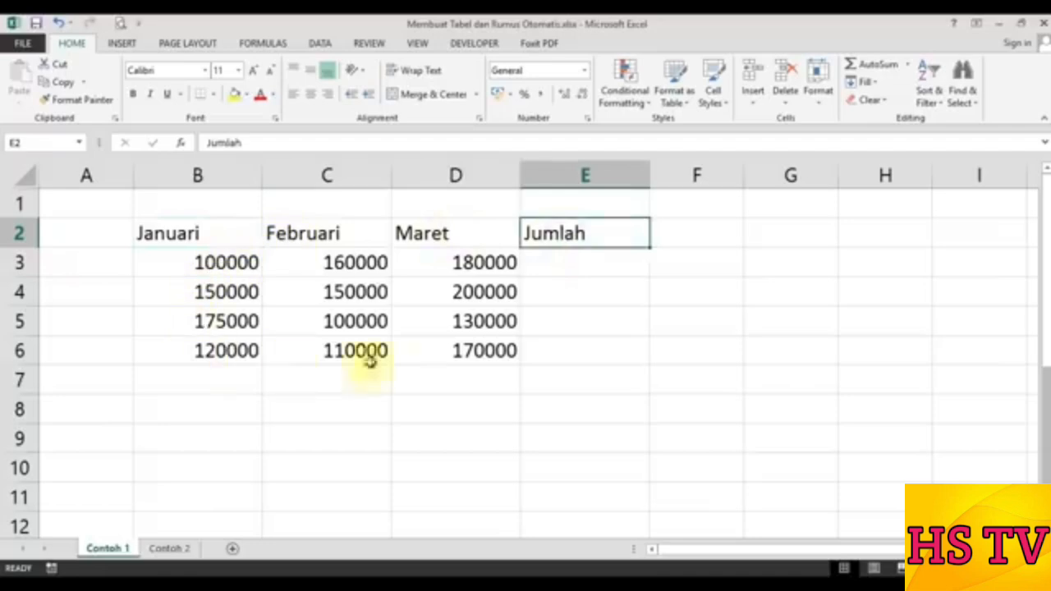
left_click(464, 405)
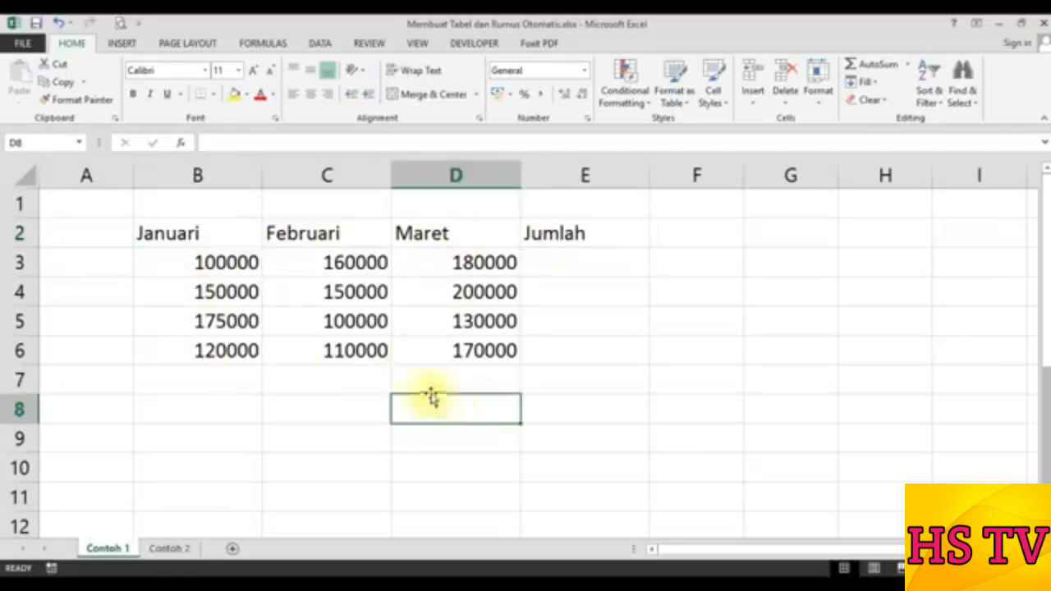
Step: Convert the monthly data in B2:E6 on the Contoh 1 sheet into a table with headers
left_click(168, 233)
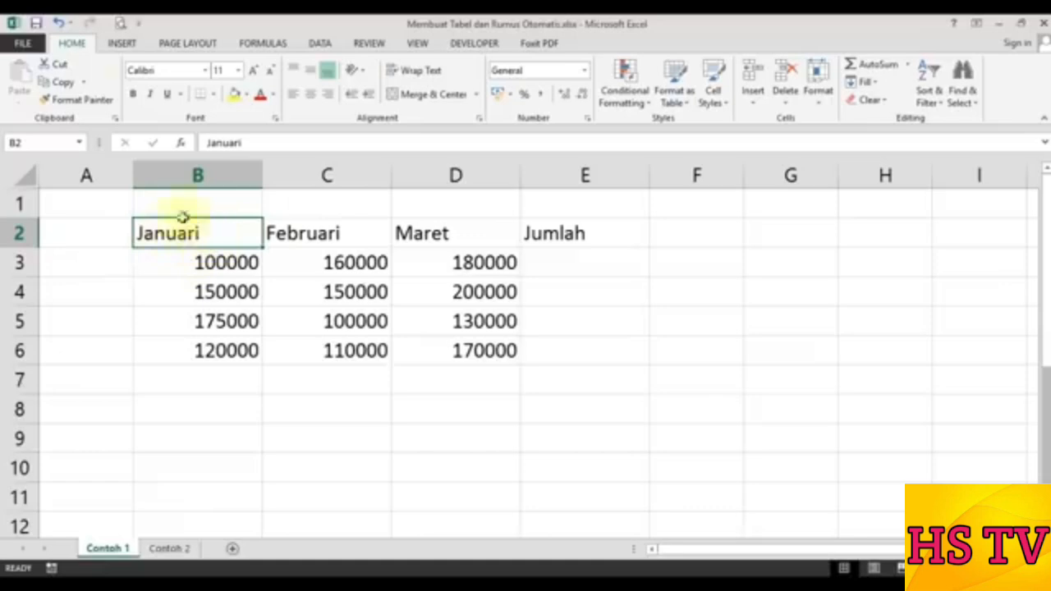
left_click(122, 43)
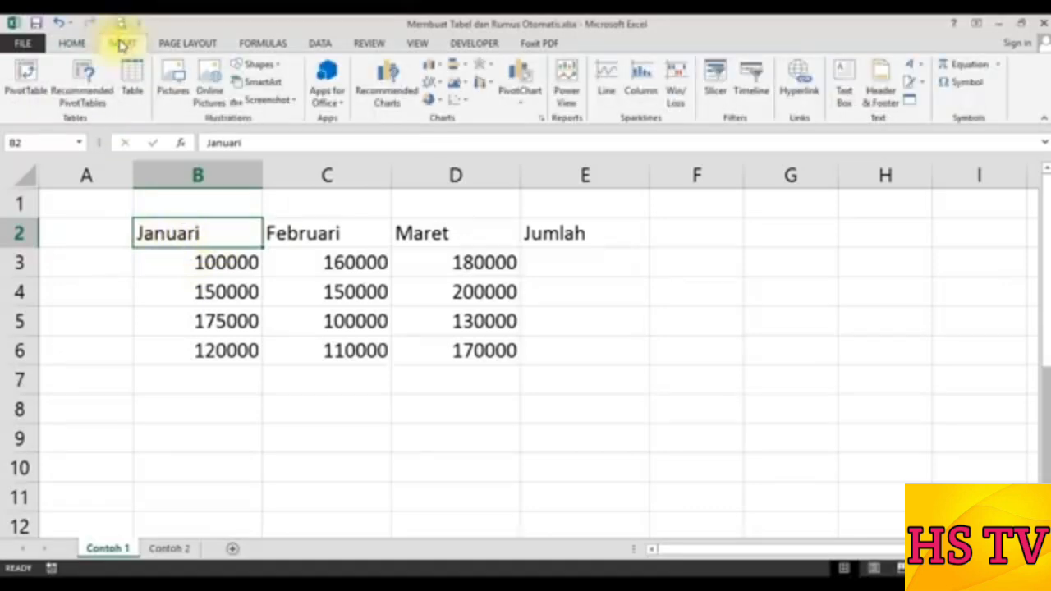
left_click(136, 83)
left_click_drag(394, 207, 757, 343)
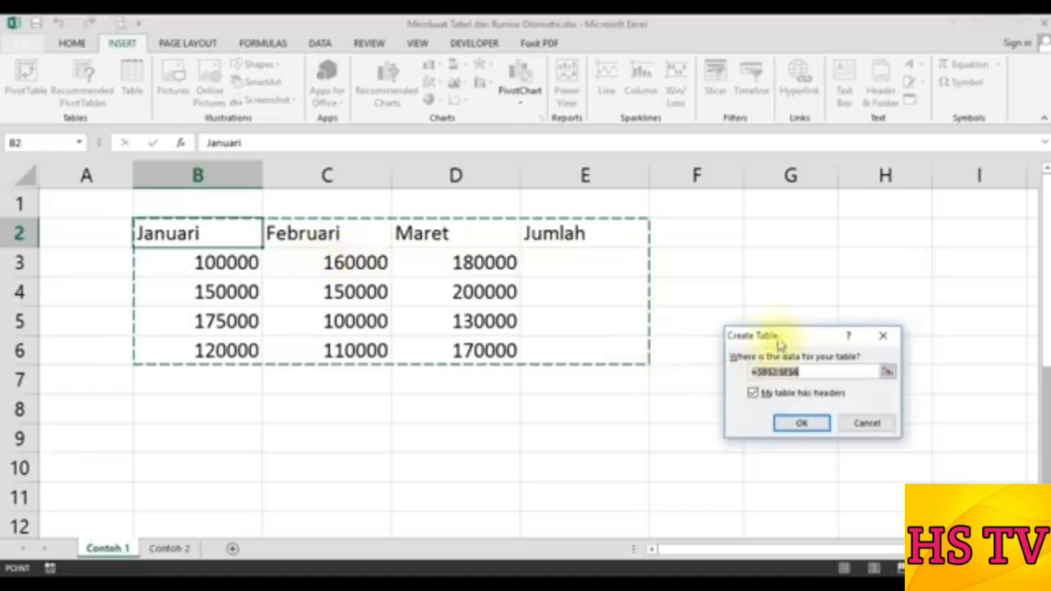
left_click_drag(779, 345, 724, 256)
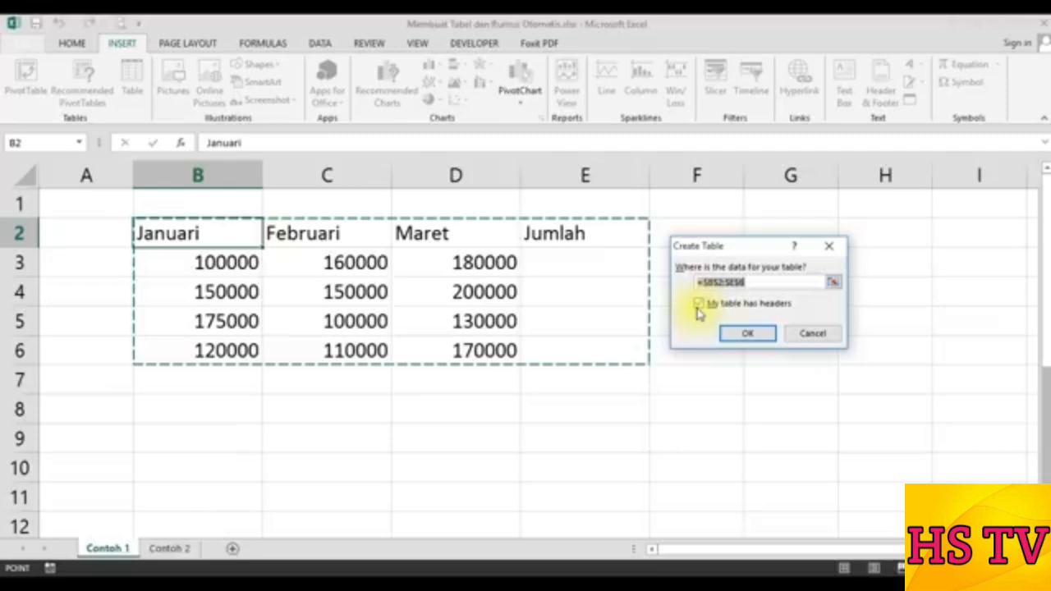
left_click(746, 334)
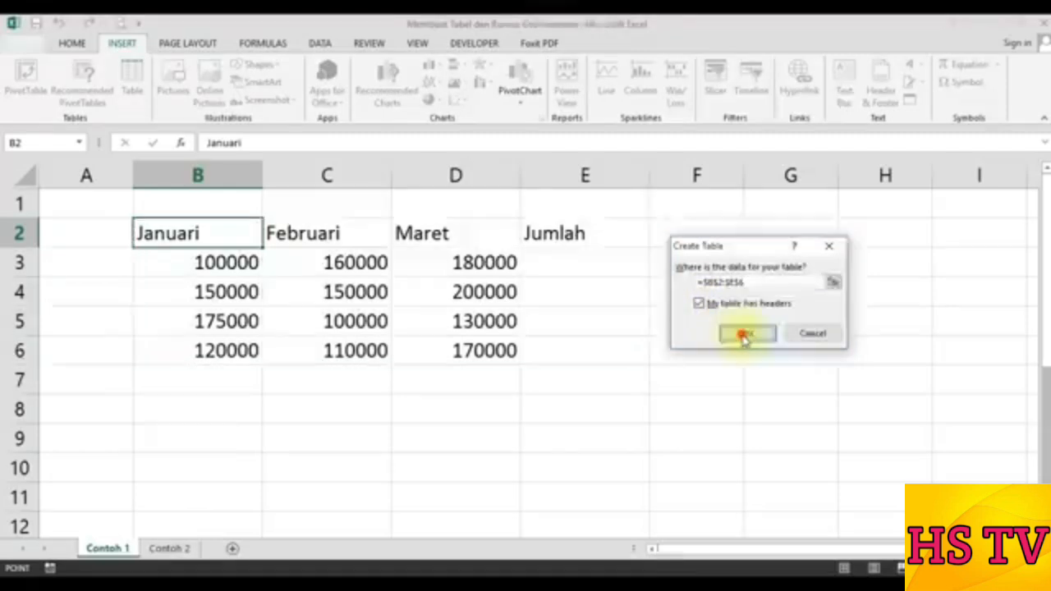
left_click(746, 337)
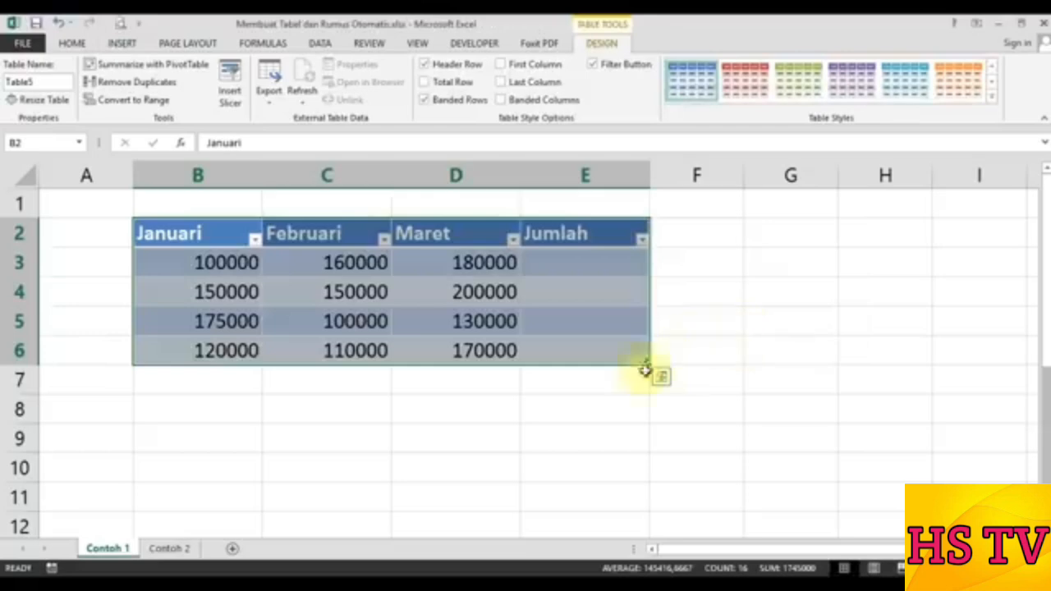
left_click(582, 404)
Step: Apply the blue banded style from the first row of the Medium table styles to the monthly table
left_click(242, 345)
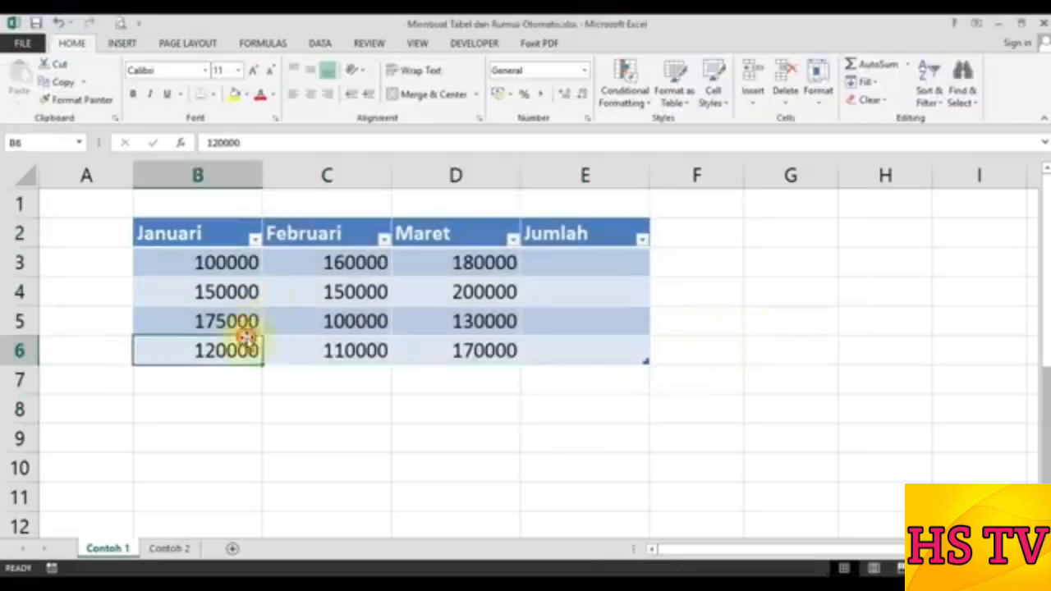
left_click(223, 233)
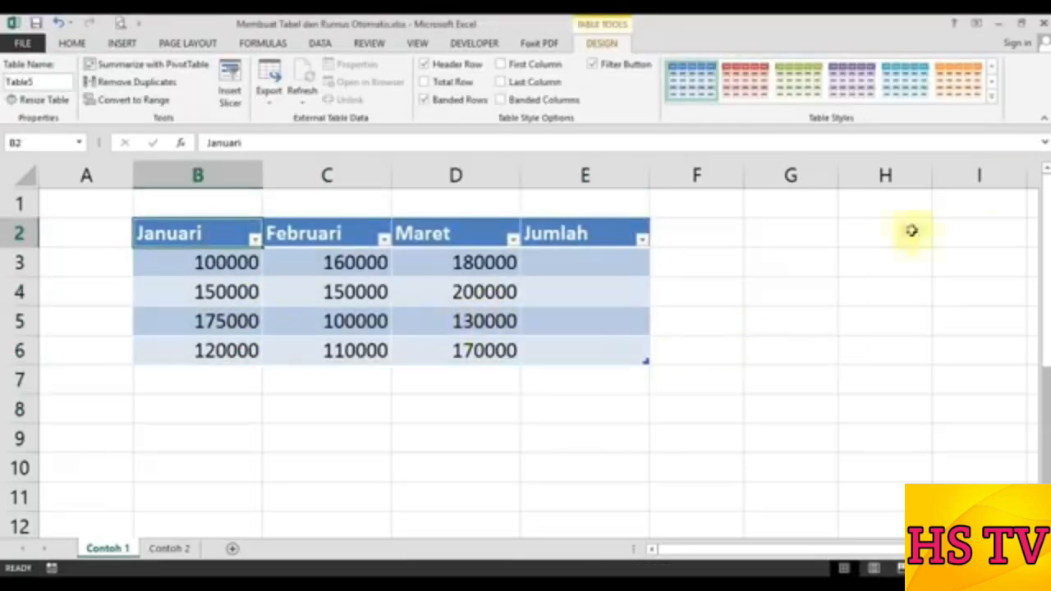
left_click(991, 96)
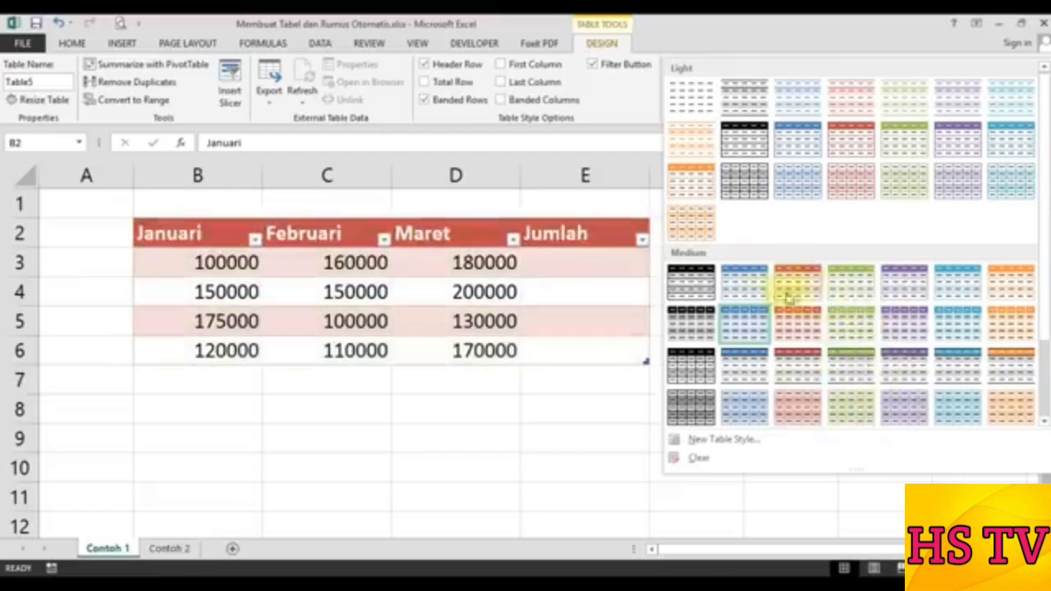
left_click(750, 293)
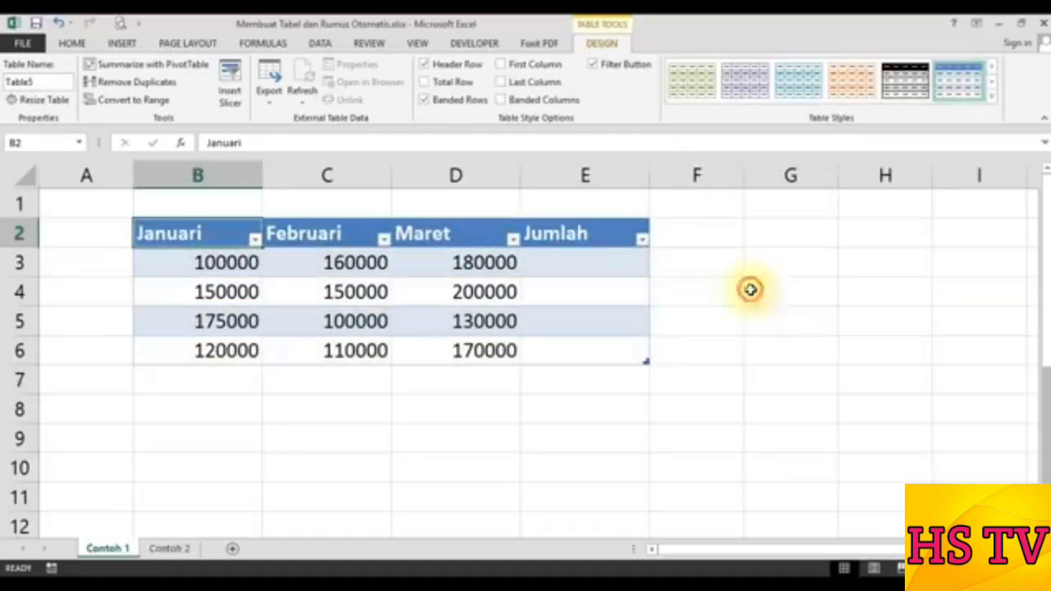
left_click(707, 330)
Step: Insert an AutoSum formula in E3 that totals the Januari to Maret columns of the table row
left_click(584, 265)
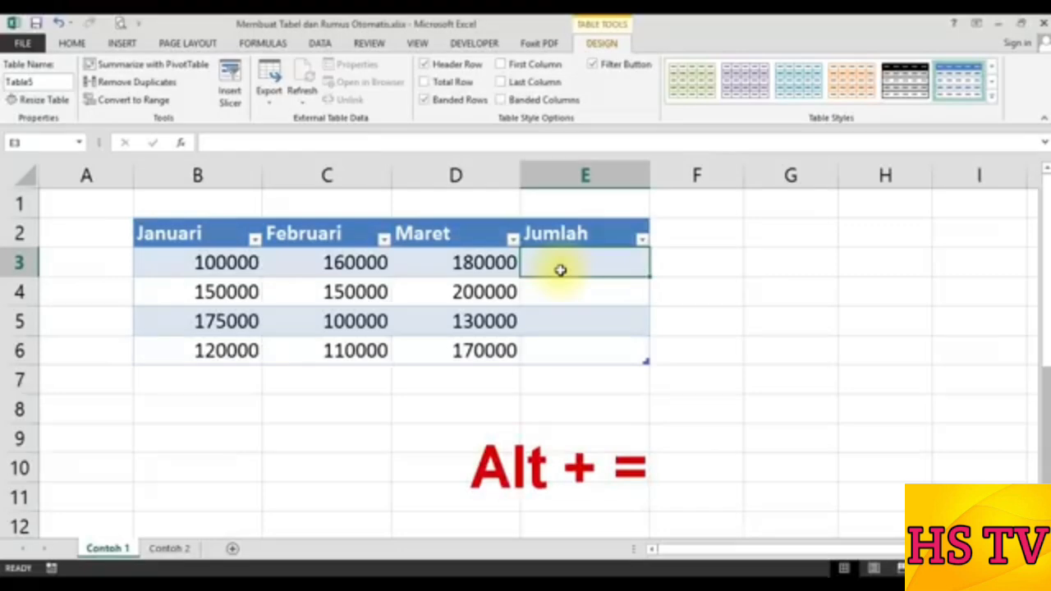
key("alt+equal")
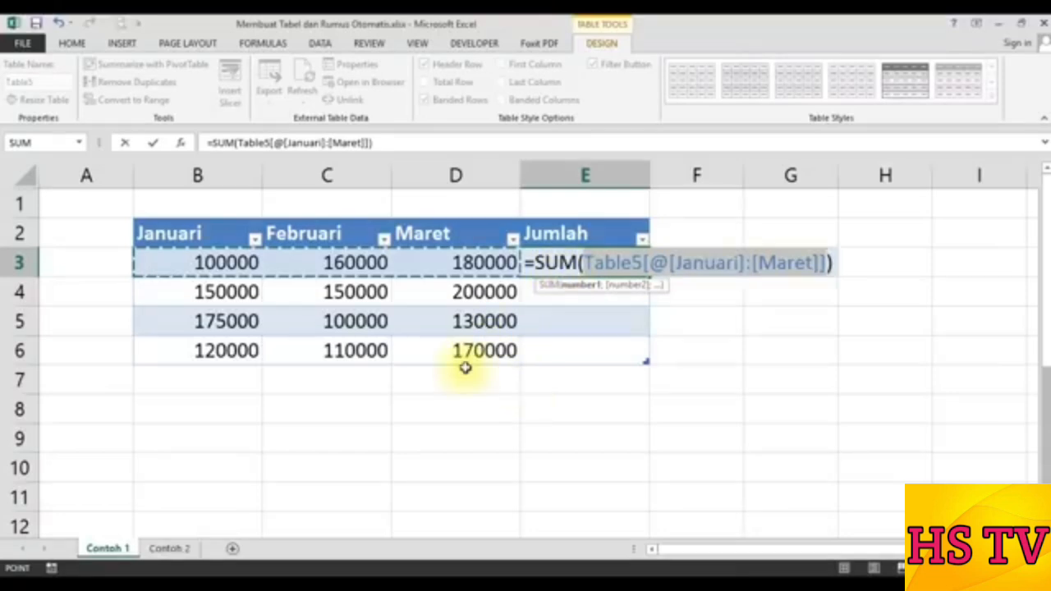
key("Return")
left_click(545, 437)
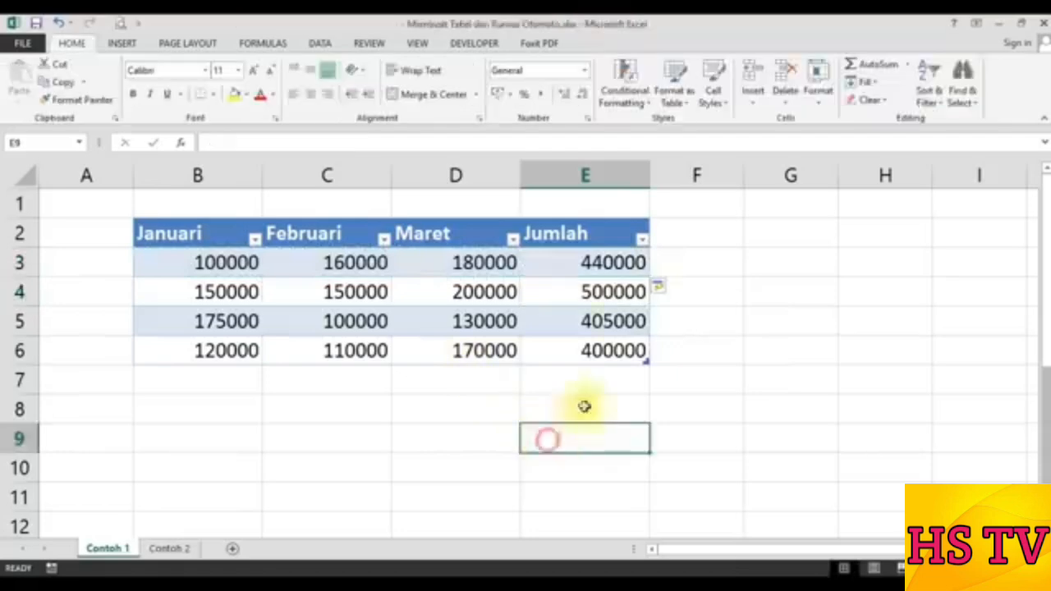
Step: Examine the formulas in the Jumlah column cells E3 to E6
left_click(599, 292)
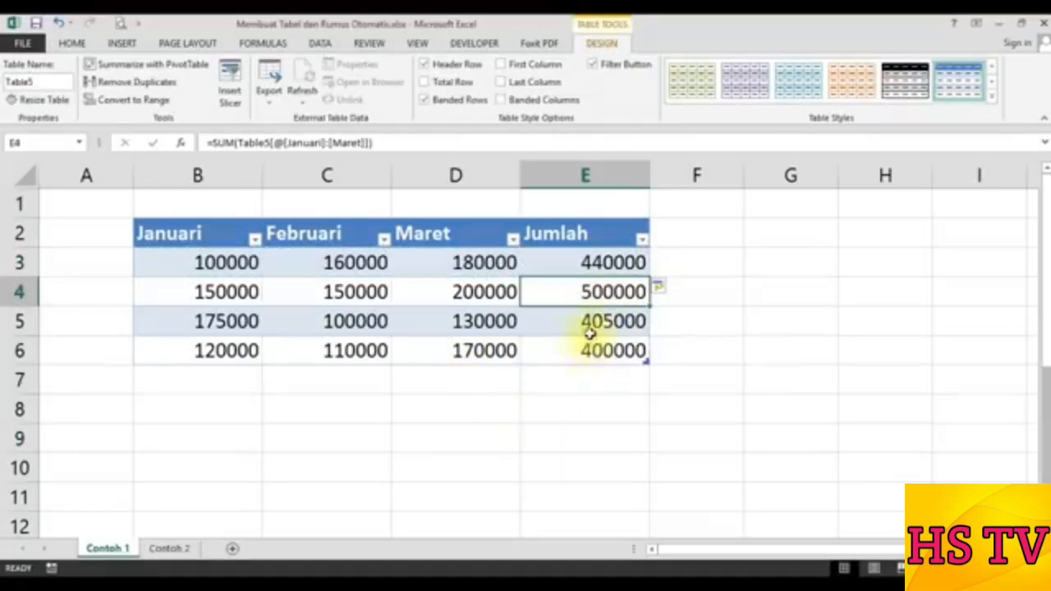
left_click(588, 323)
left_click(581, 349)
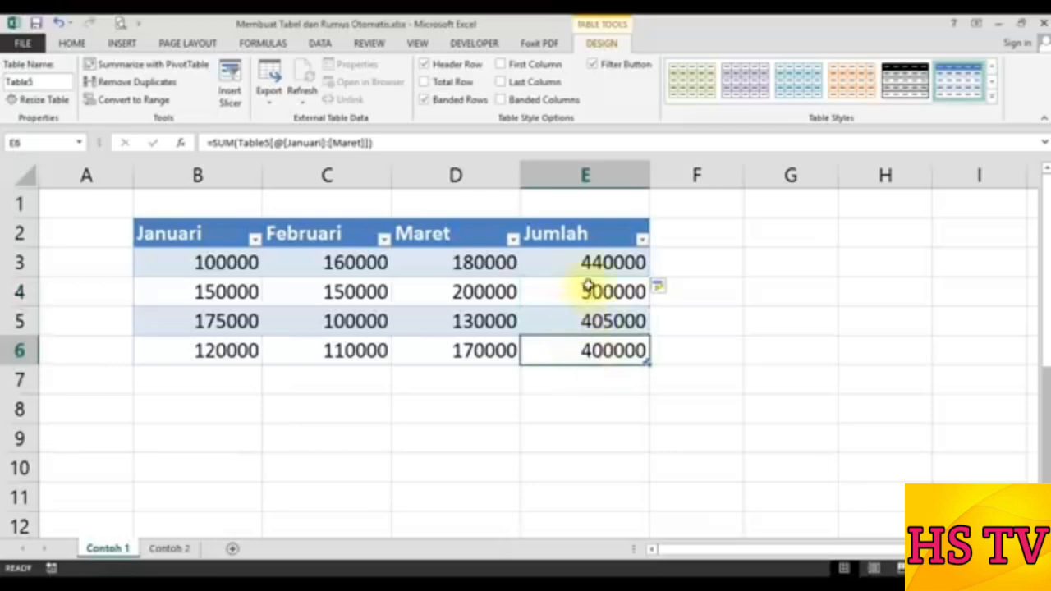
left_click(585, 288)
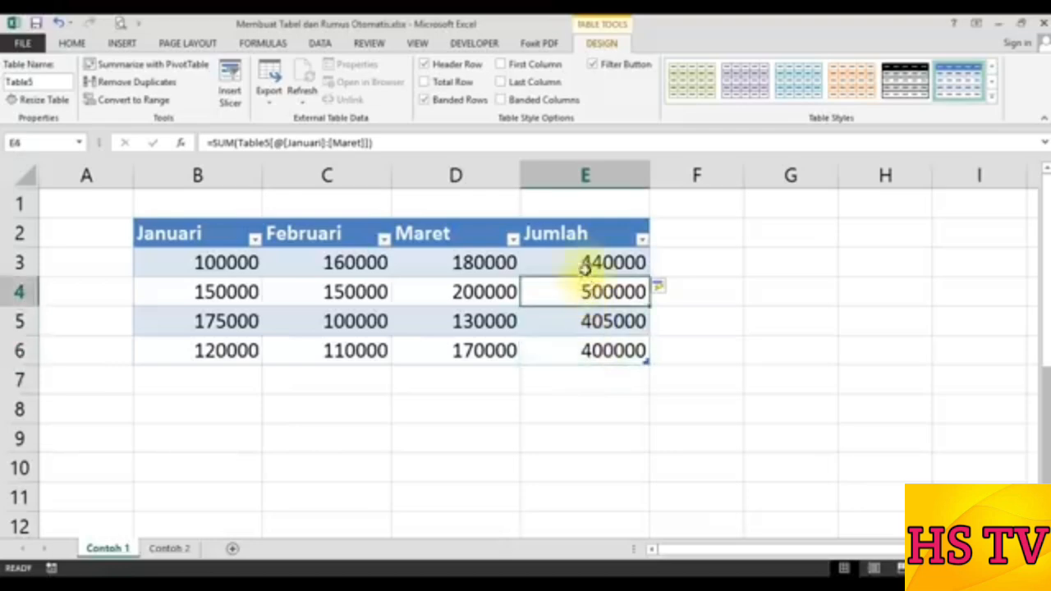
left_click(585, 263)
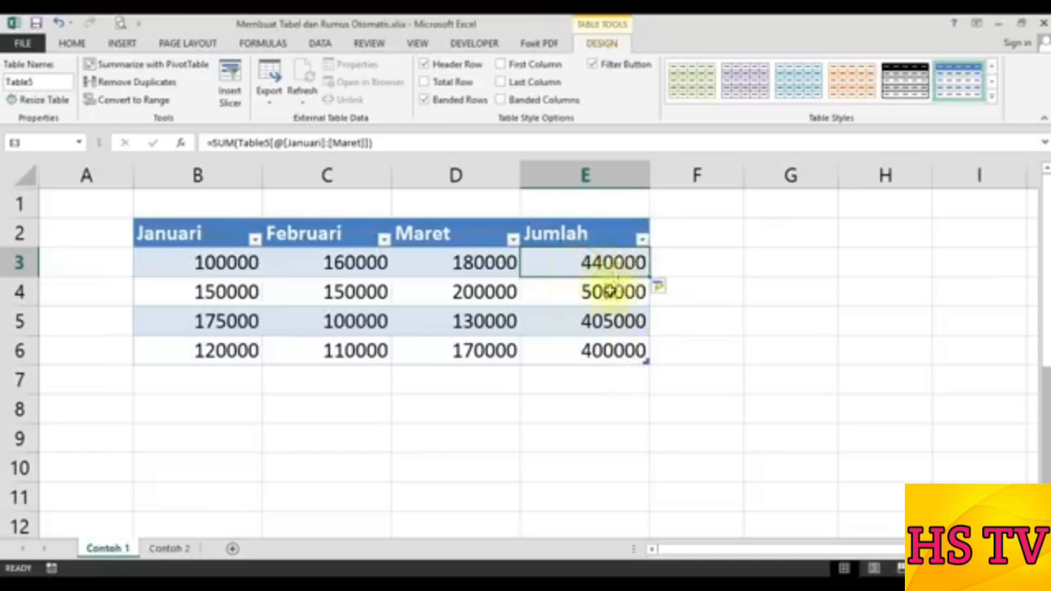
left_click(605, 318)
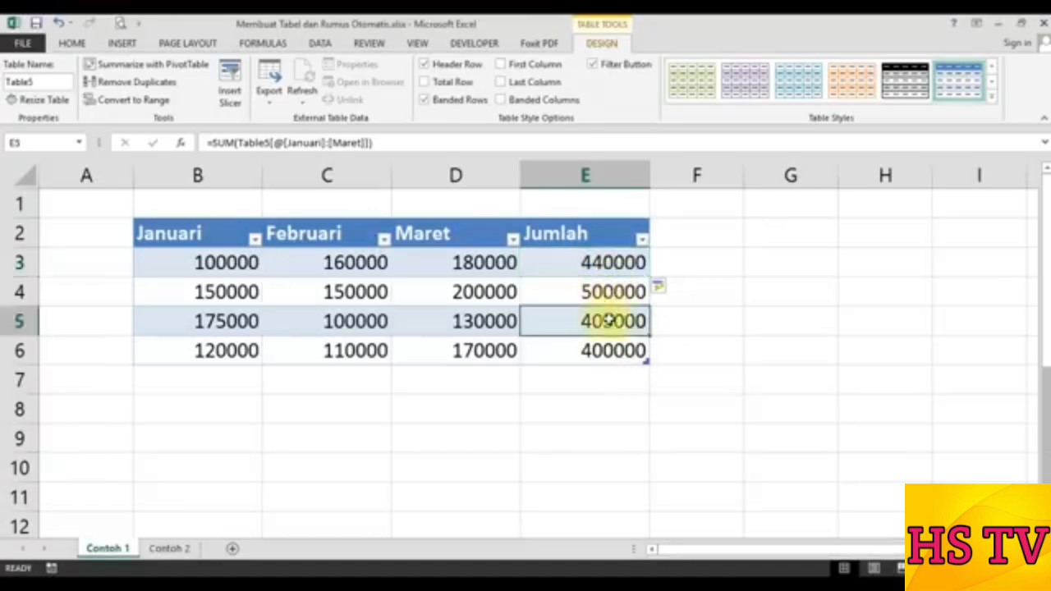
left_click(592, 370)
left_click(599, 274)
left_click(585, 349)
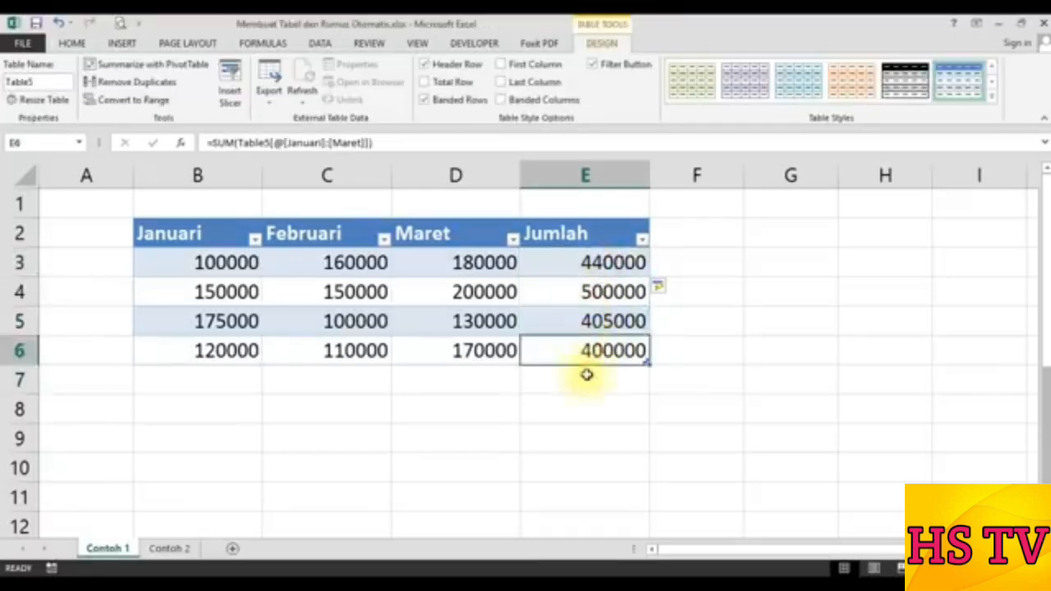
left_click(605, 321)
left_click(596, 270)
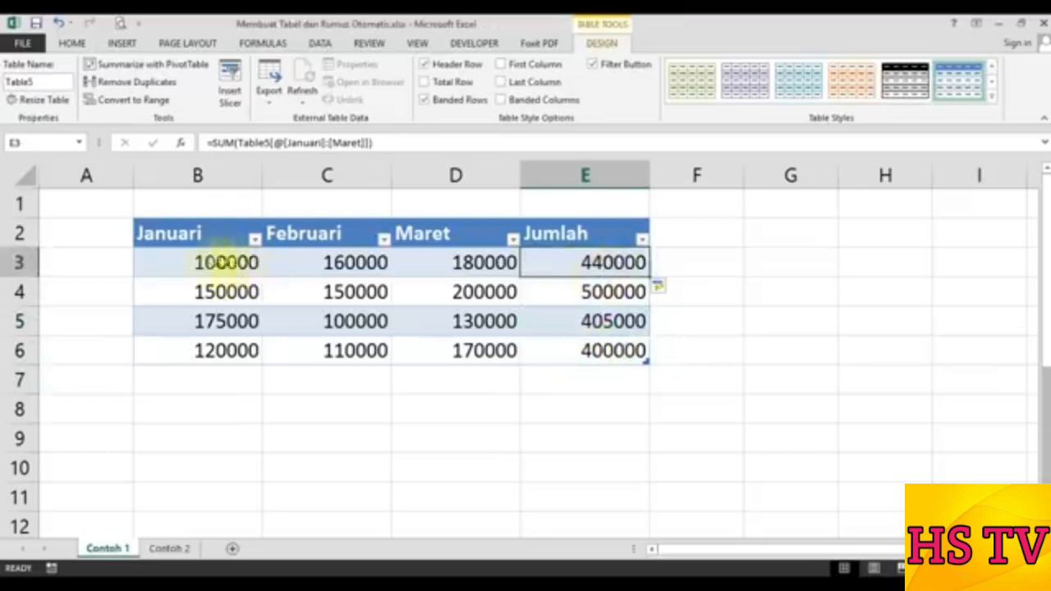
Step: Format the table values in B3:E6 with the Accounting number format in rupiah
left_click_drag(235, 265, 571, 351)
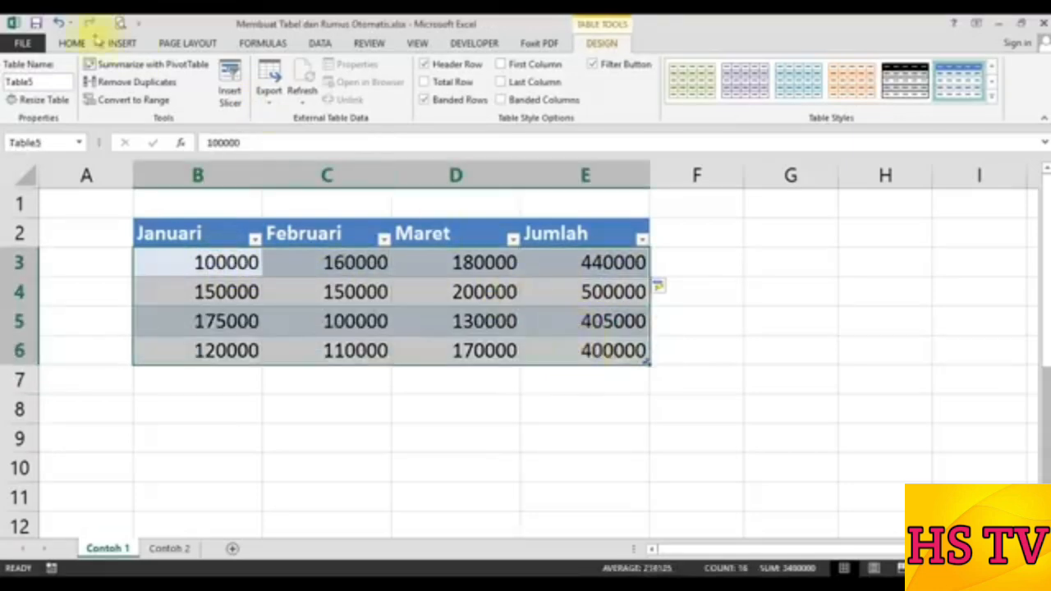
left_click(72, 43)
left_click(582, 72)
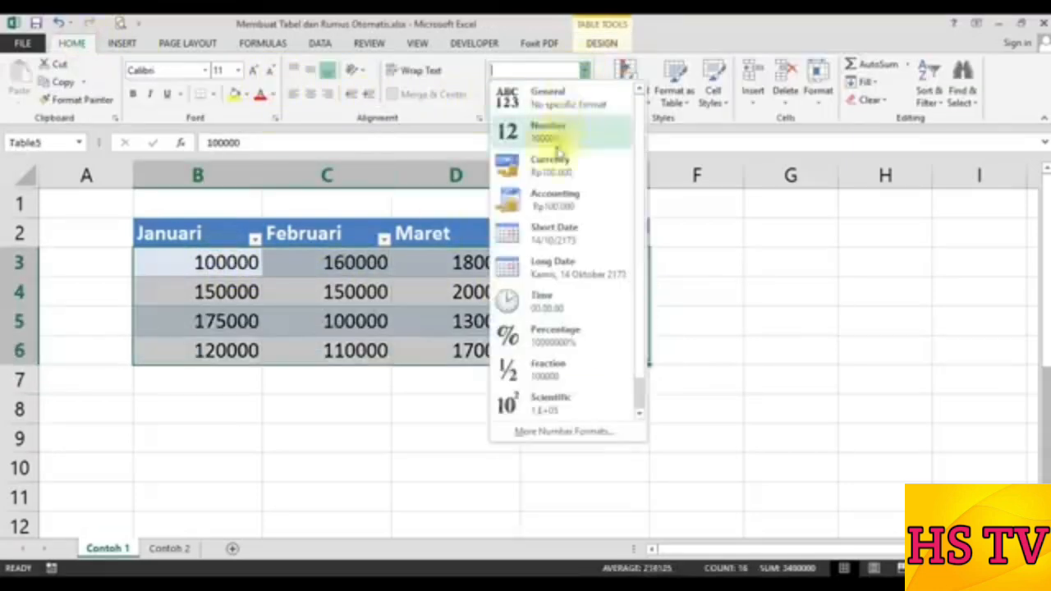
left_click(552, 197)
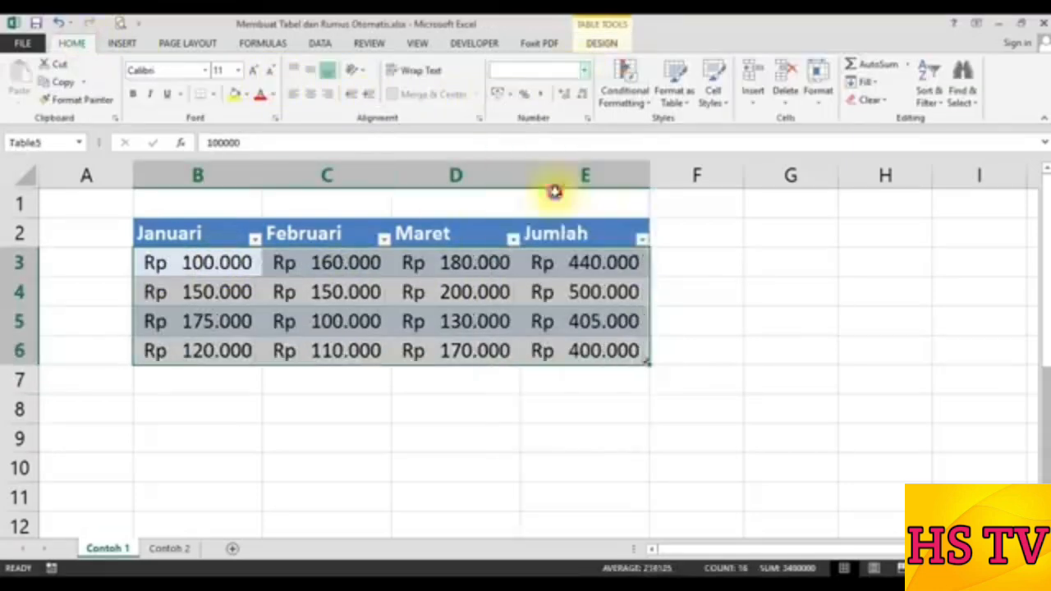
left_click(636, 413)
left_click(832, 280)
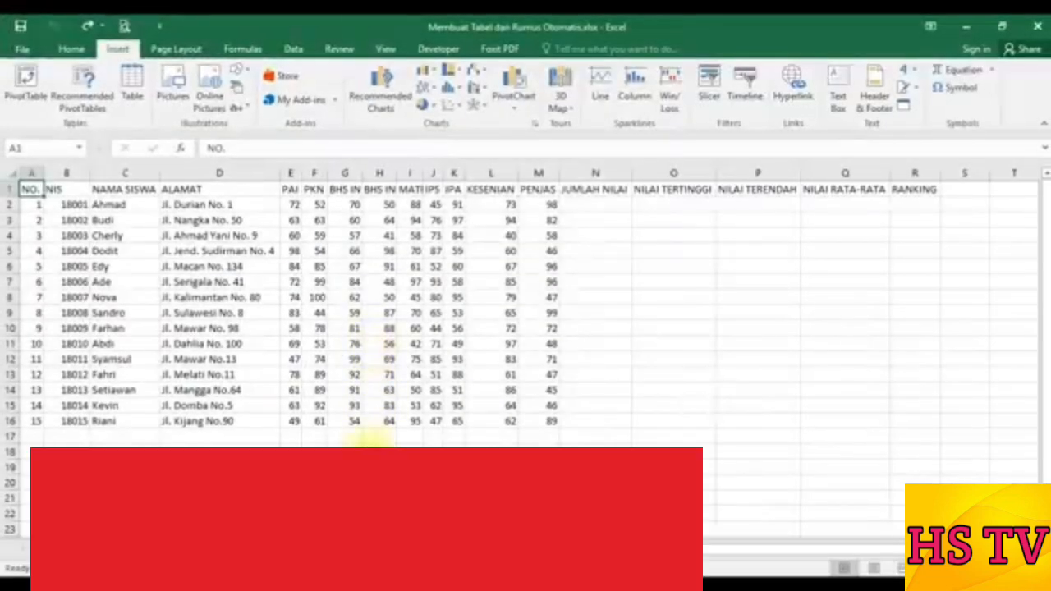
left_click(374, 444)
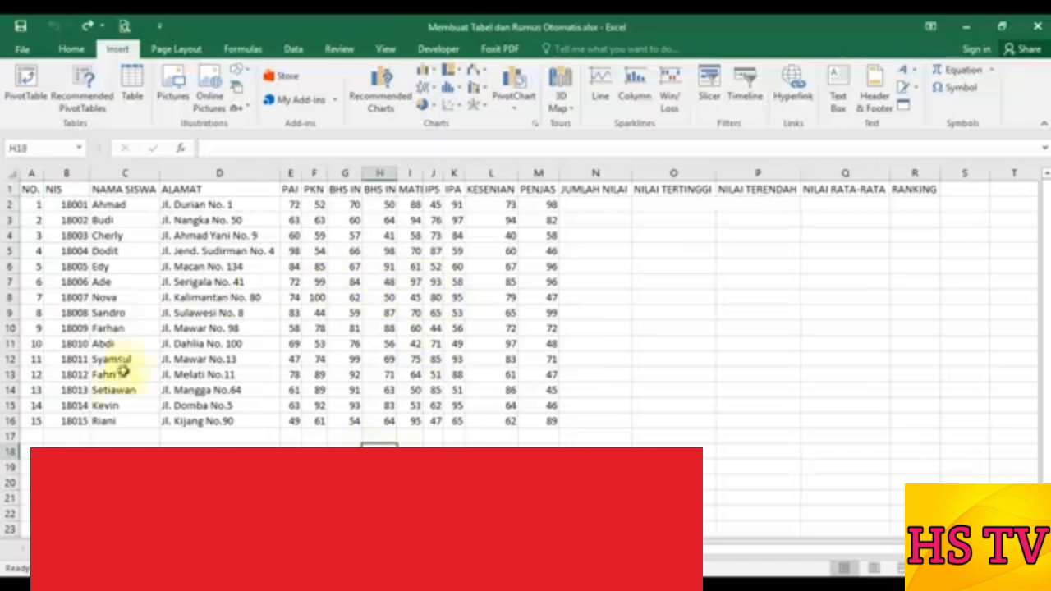
left_click(236, 465)
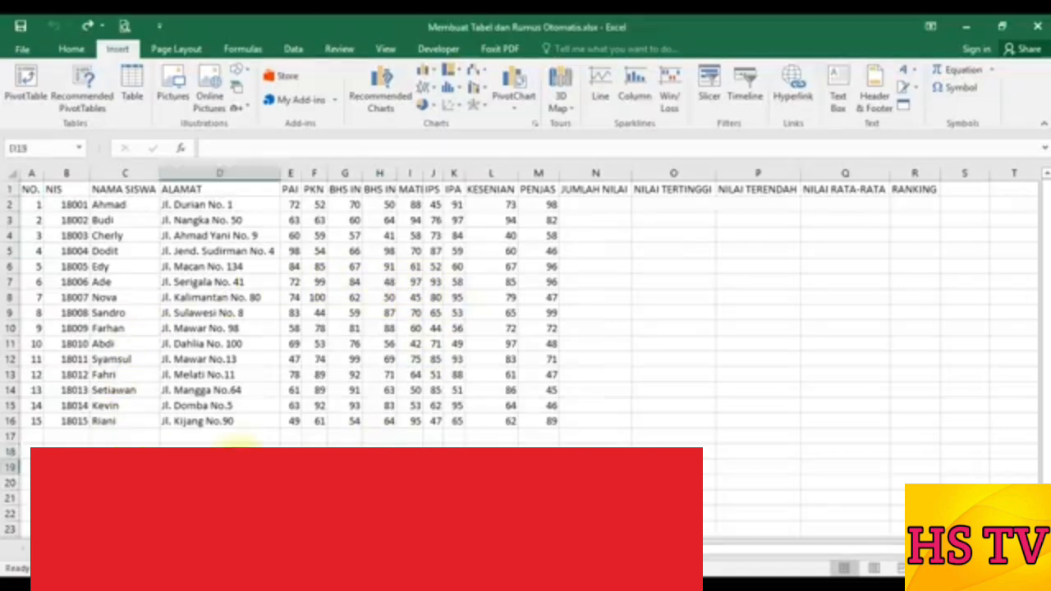
left_click(406, 444)
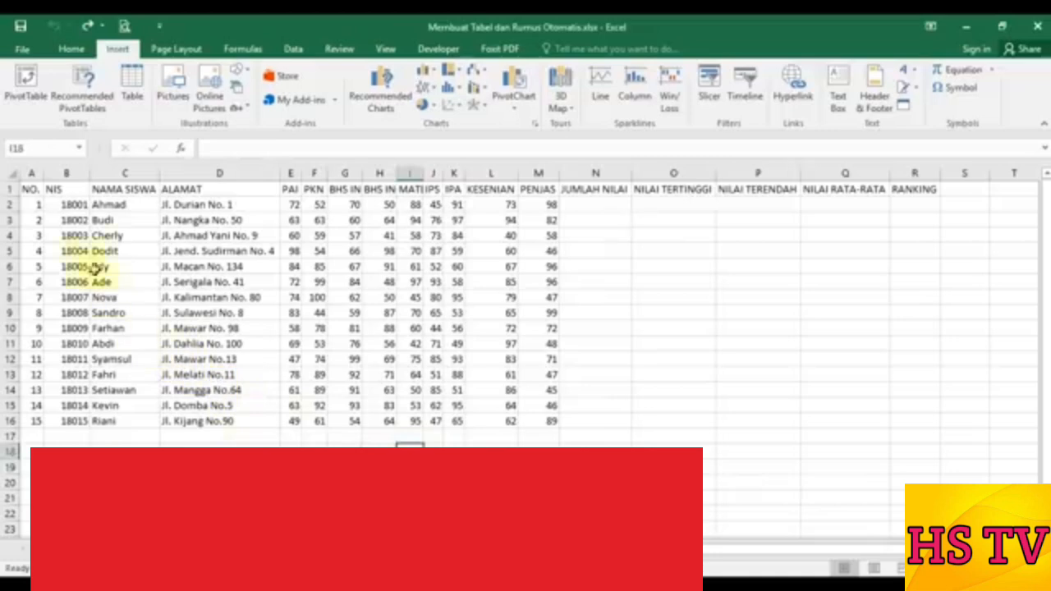
Step: Convert the student grade data in A1:R16 on the Contoh 2 sheet into a table with headers
left_click(29, 189)
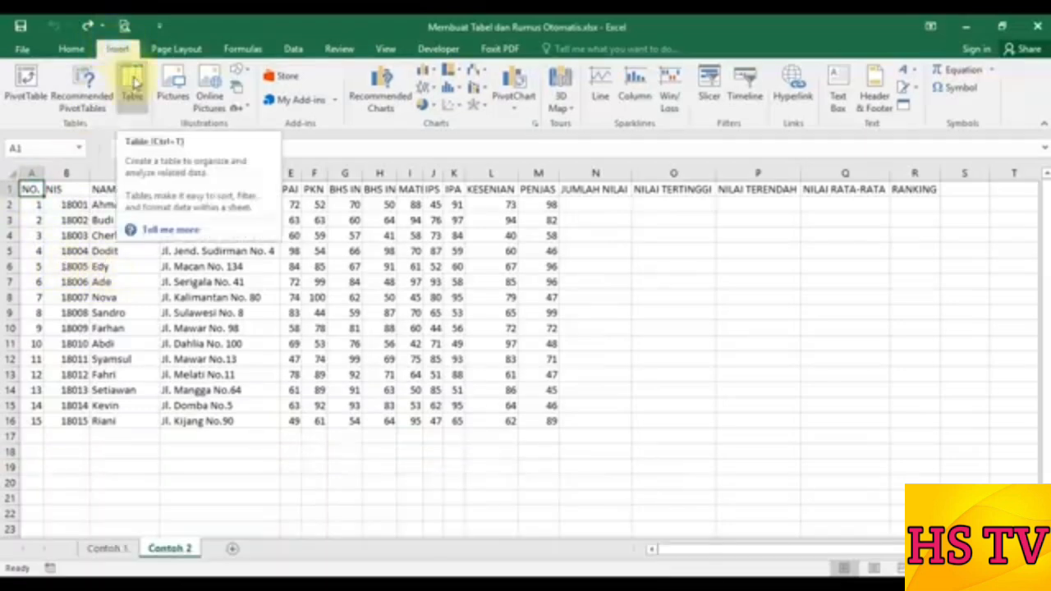
left_click(134, 82)
left_click_drag(655, 262, 530, 256)
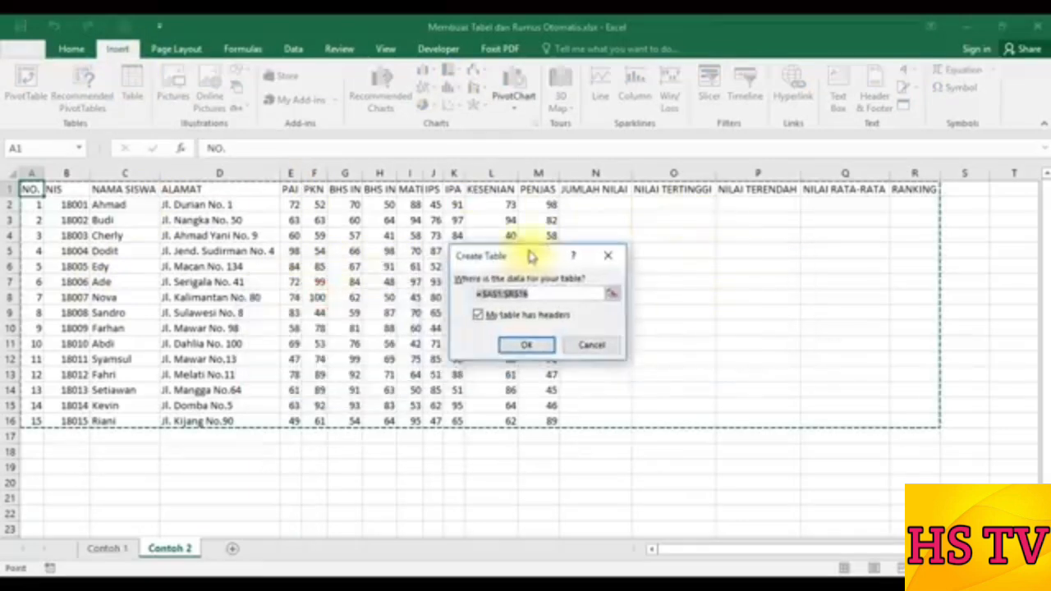
left_click(522, 349)
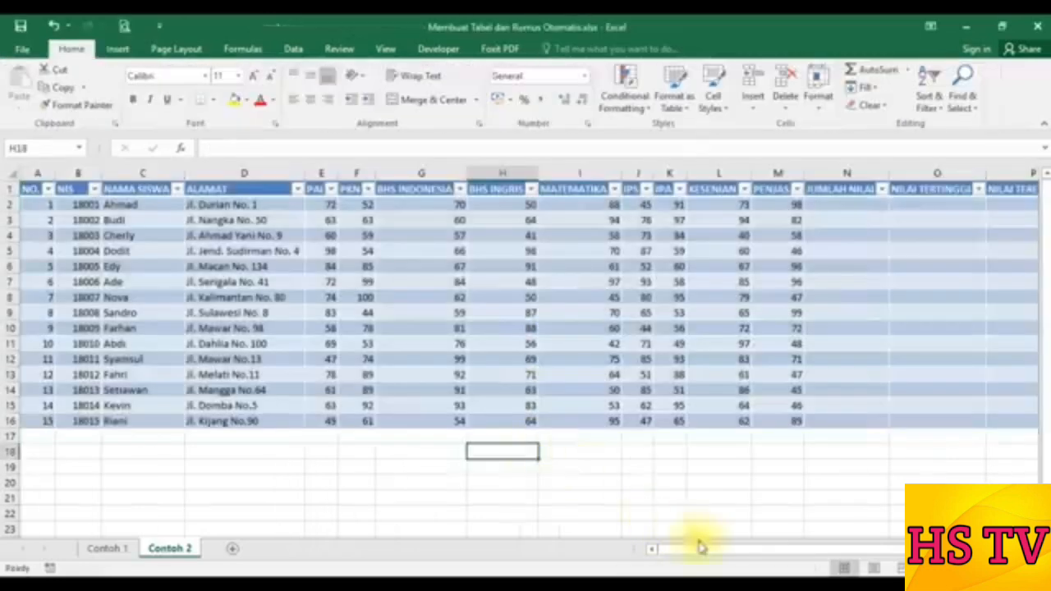
Step: Apply the blue table style from the first row of Medium styles to the student grade table
left_click_drag(699, 545, 675, 553)
left_click(131, 193)
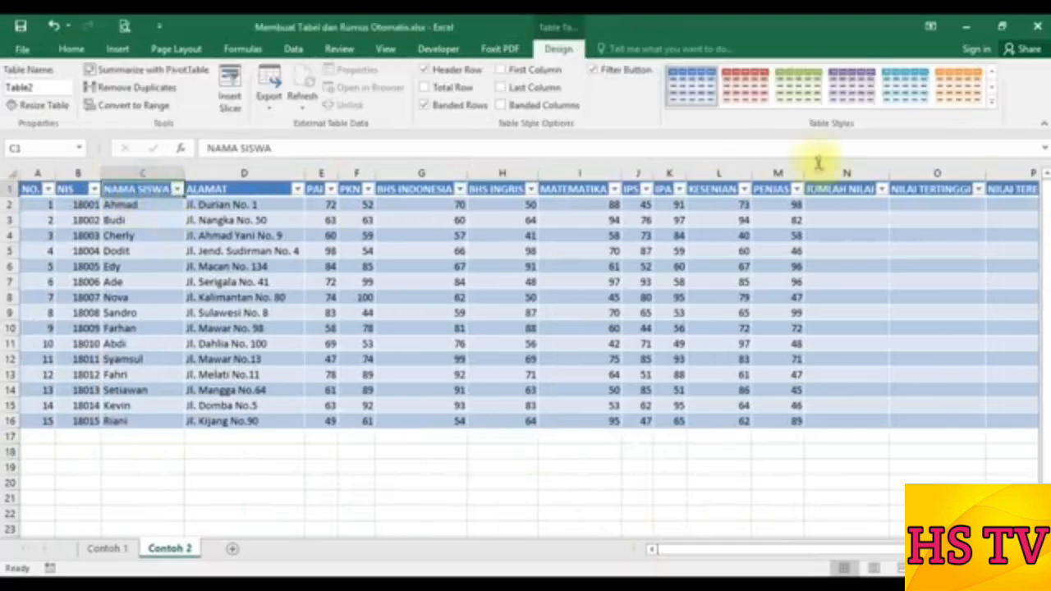
left_click(993, 96)
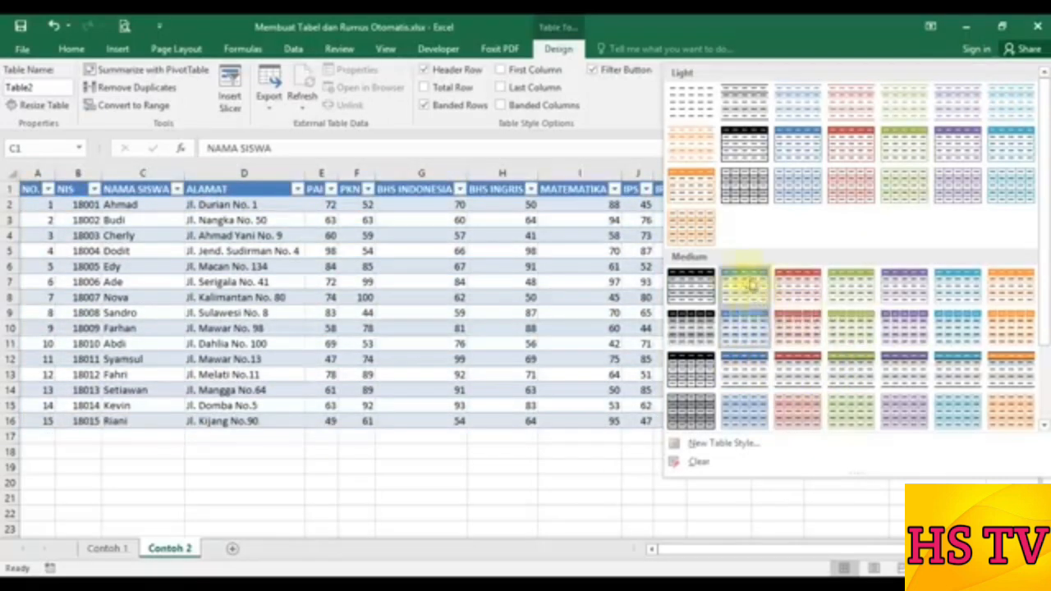
left_click(748, 288)
left_click(670, 466)
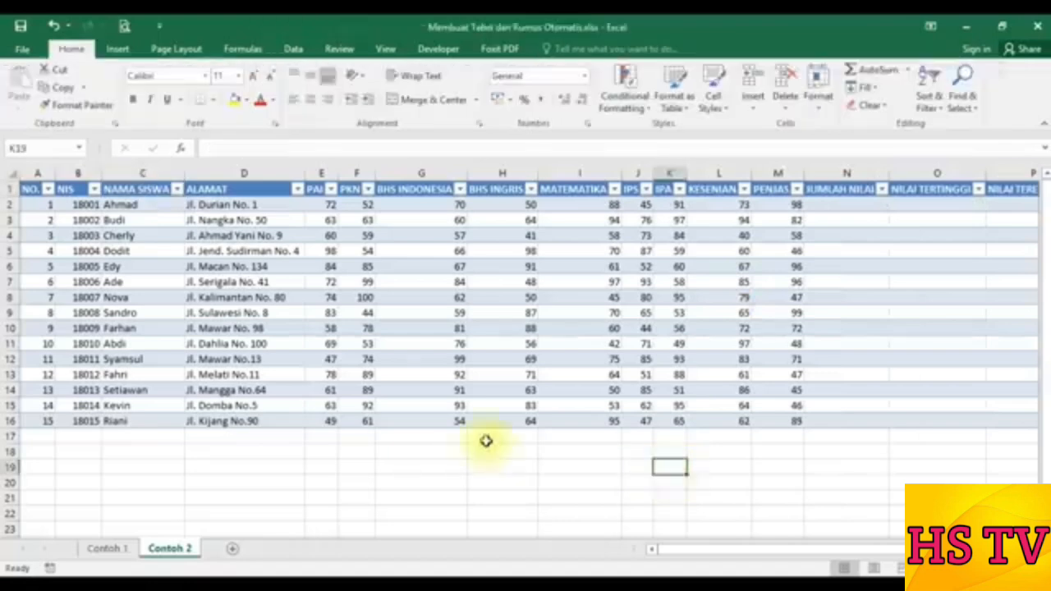
Step: Rotate the header text in E1:R1, from PAI through RANKING, upward with Rotate Text Up
left_click(401, 189)
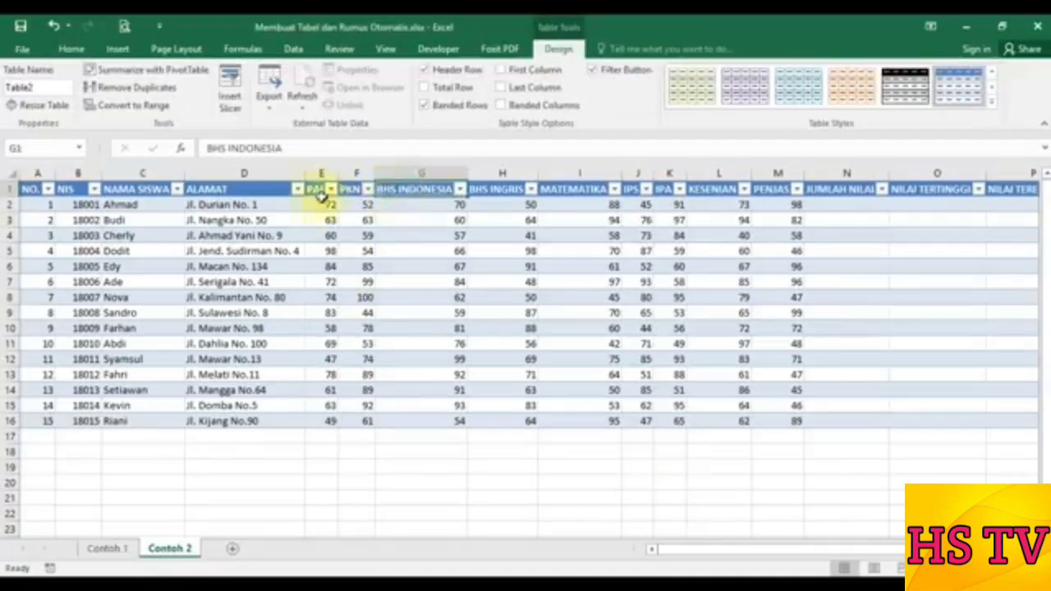
left_click(310, 188)
left_click(36, 188)
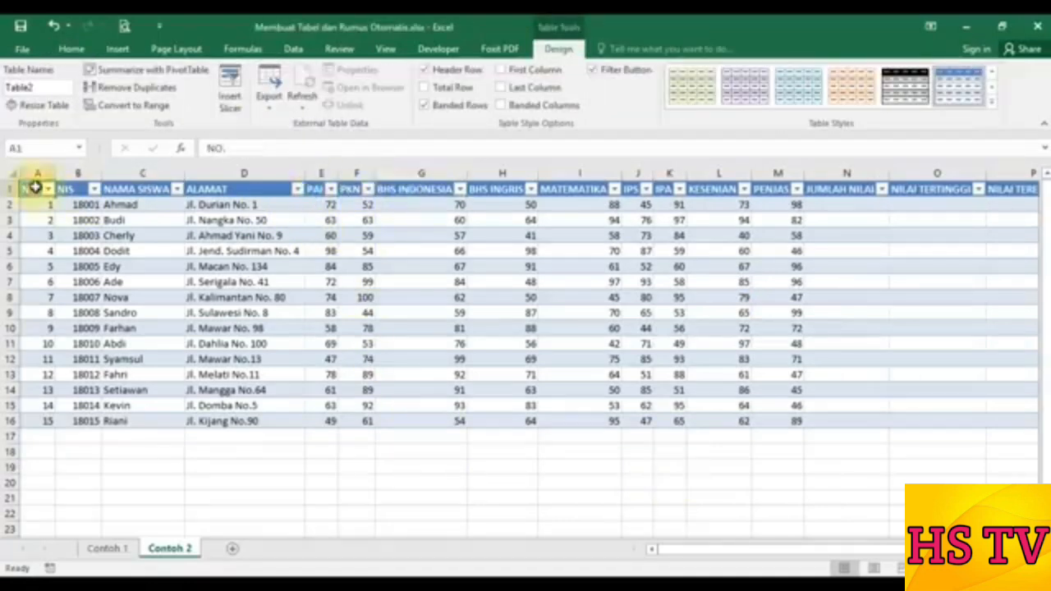
key("Right")
key("Right")
key("Right")
key("Right")
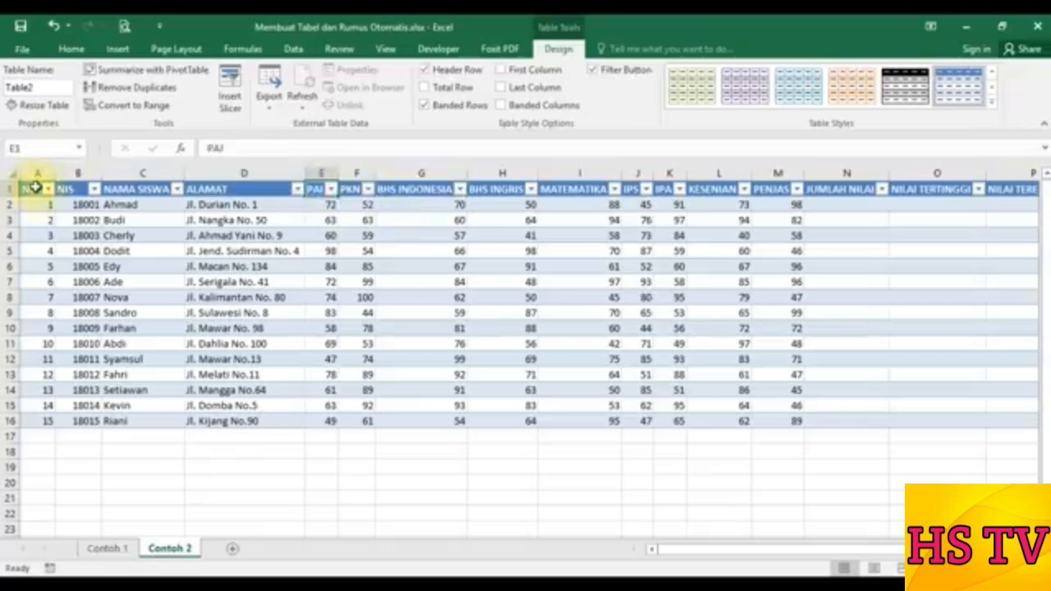
key("shift+Right")
key("shift+Right")
key("shift+Right")
key("shift+Right")
key("shift+Right")
key("shift+Right")
key("shift+Right")
key("shift+Right")
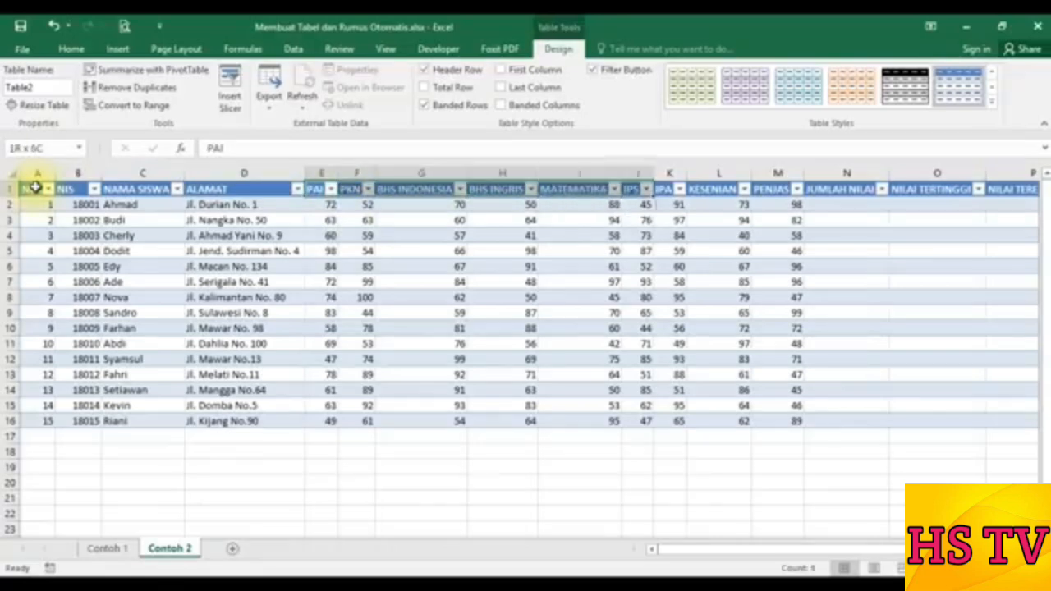
key("shift+Right")
key("shift+Right")
key("shift+Right")
key("shift+Right")
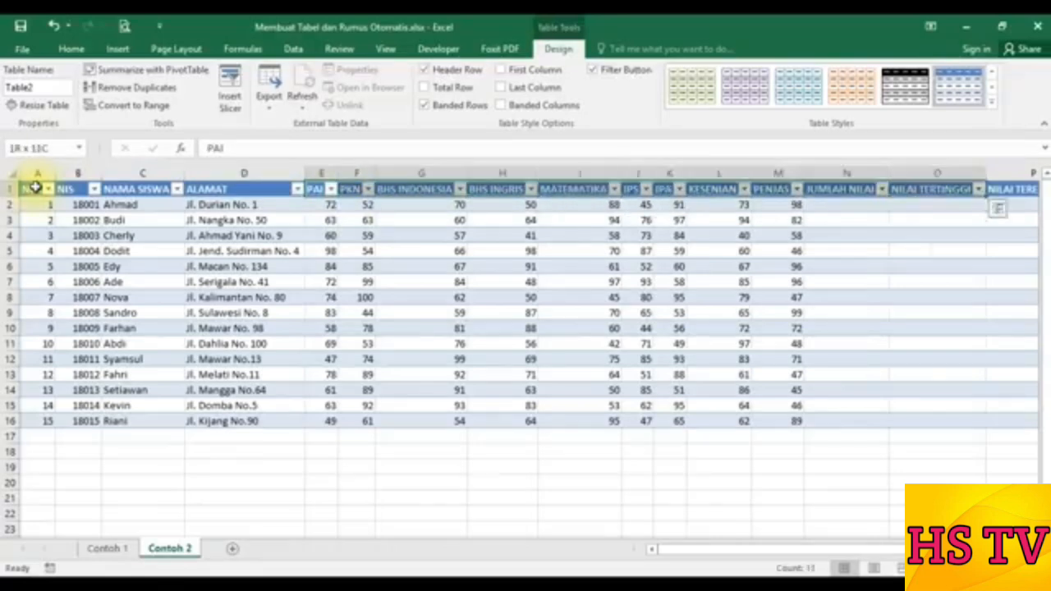
key("shift+Right")
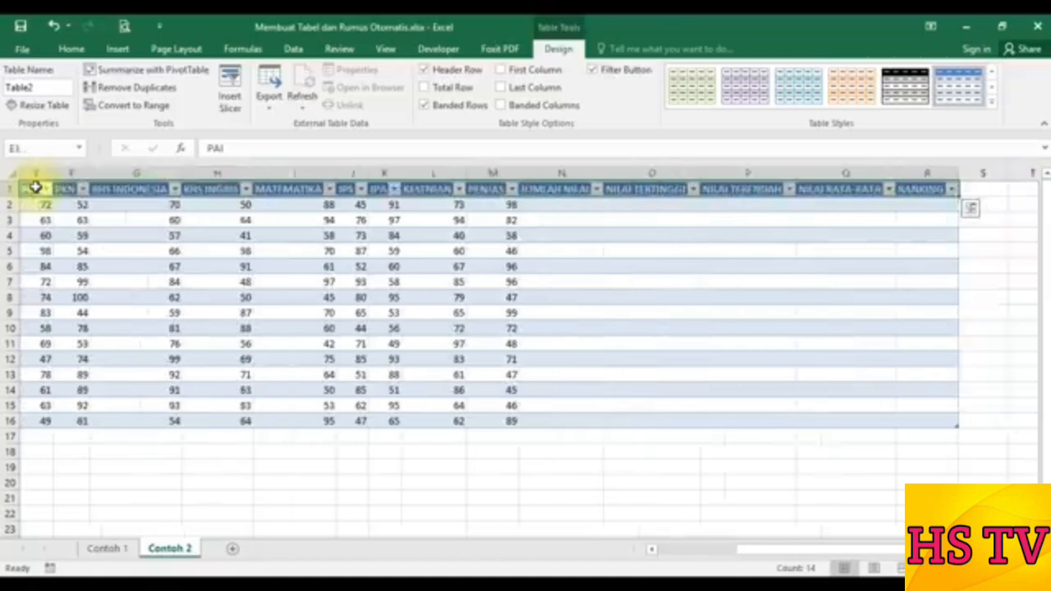
left_click(669, 549)
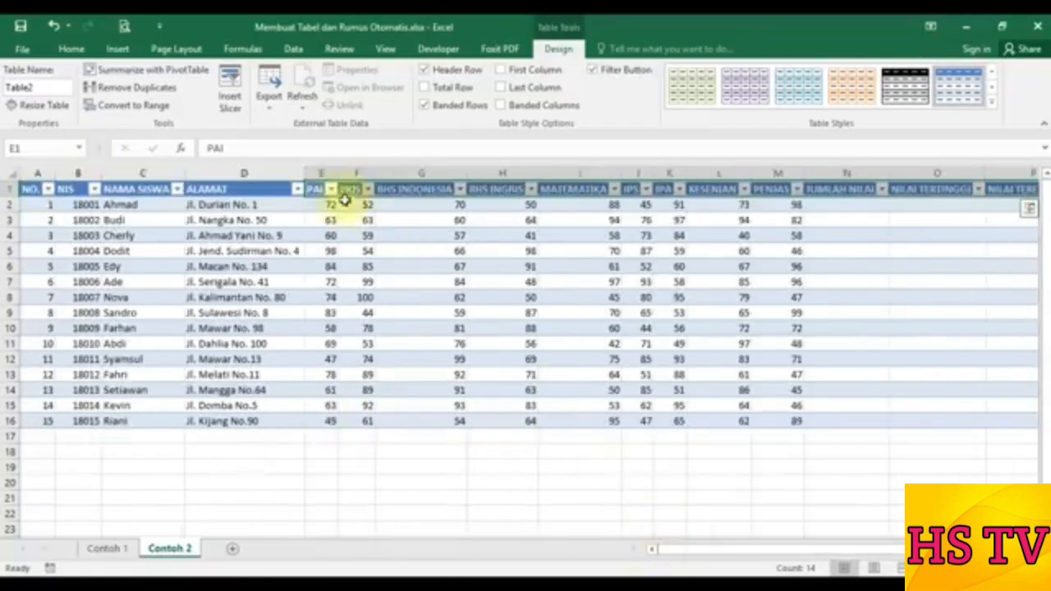
left_click(71, 46)
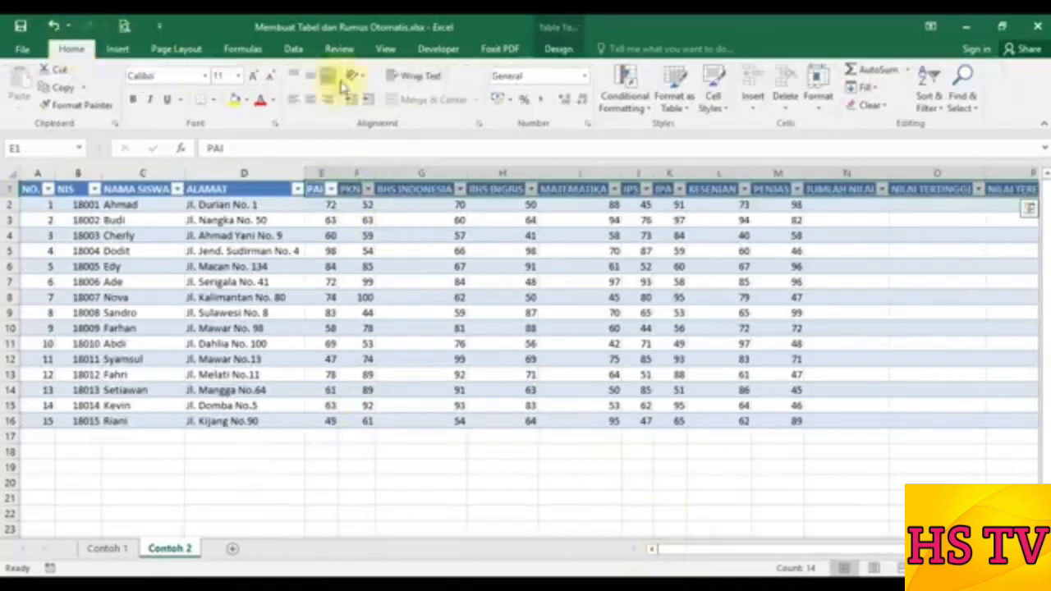
left_click(352, 76)
left_click(380, 150)
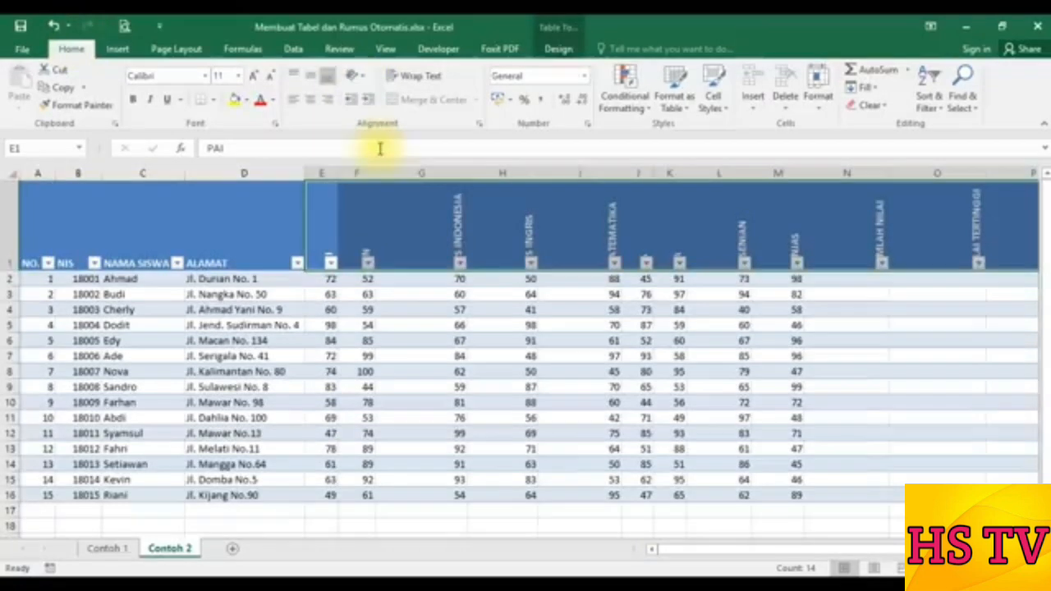
Step: Toggle the upward text rotation of the E1:R1 headers off and on again
left_click(352, 76)
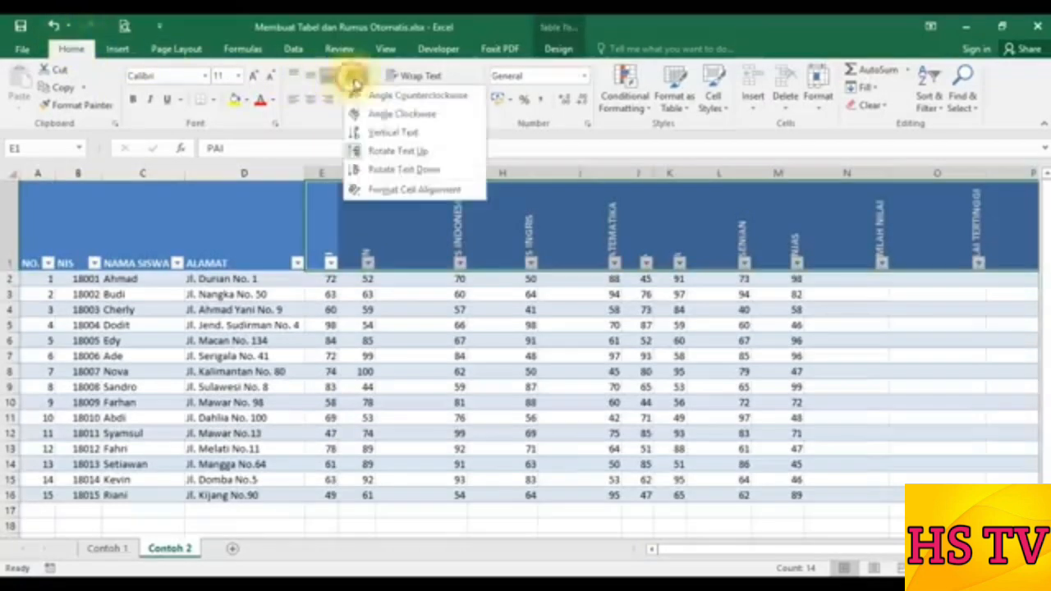
left_click(389, 154)
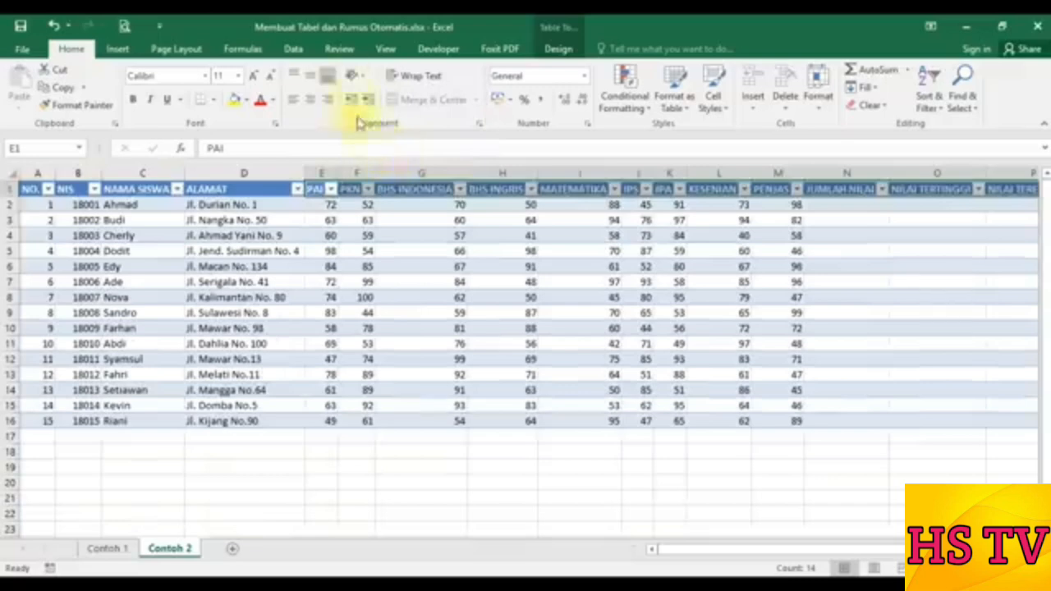
left_click(354, 76)
left_click(371, 153)
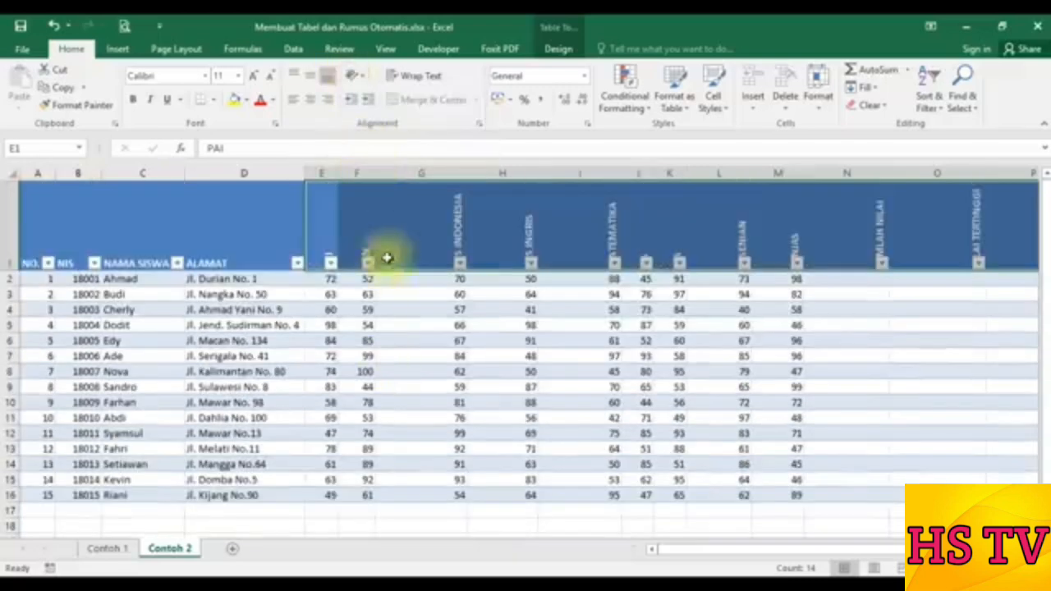
Step: Center the whole table header row A1:R1 both vertically and horizontally
left_click(25, 229)
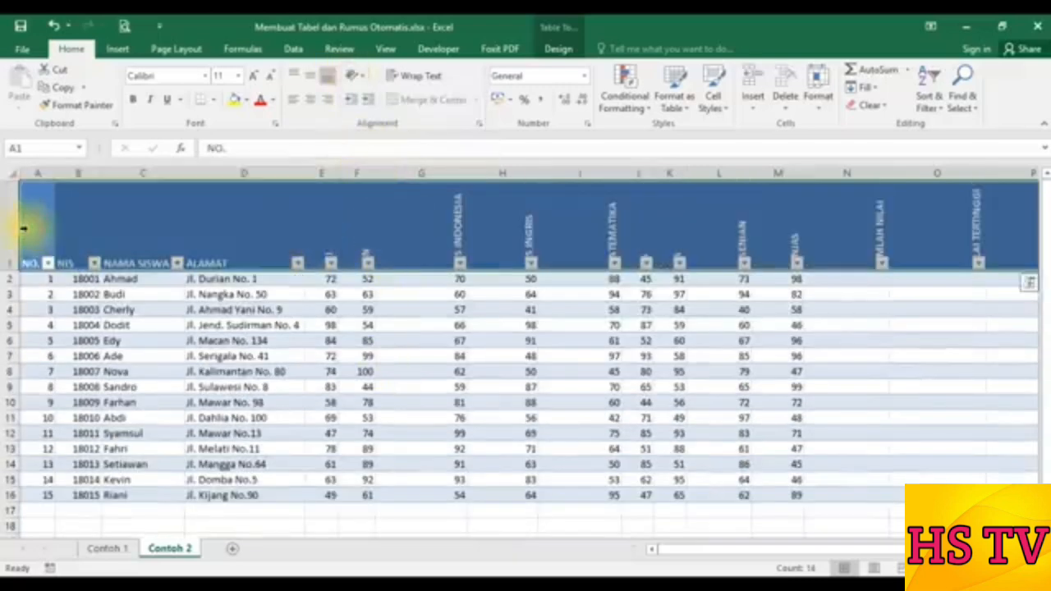
key("Left")
key("Right")
key("Left")
key("ctrl+shift+Right")
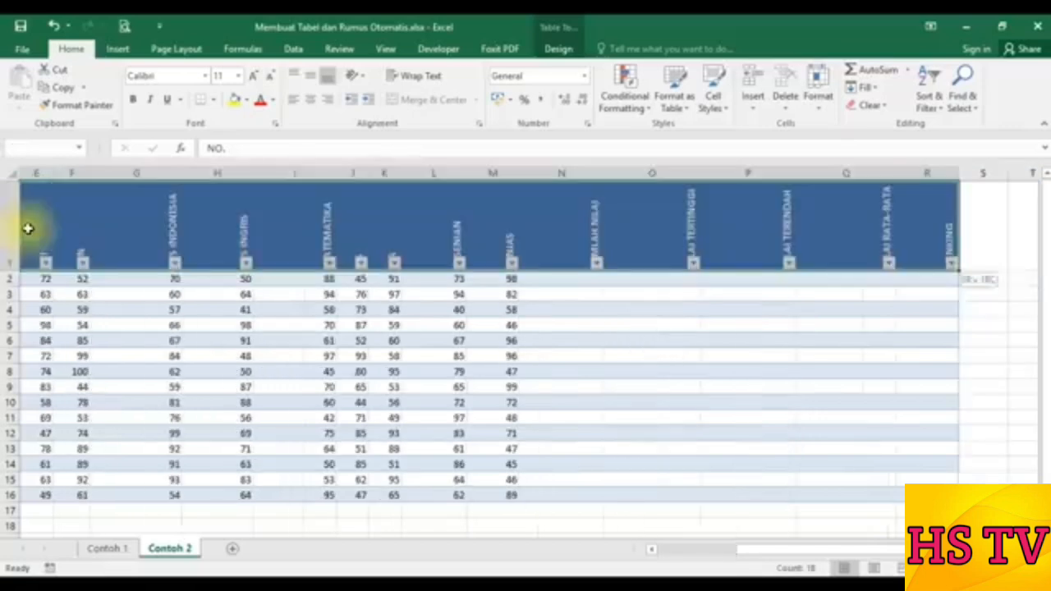
left_click(689, 554)
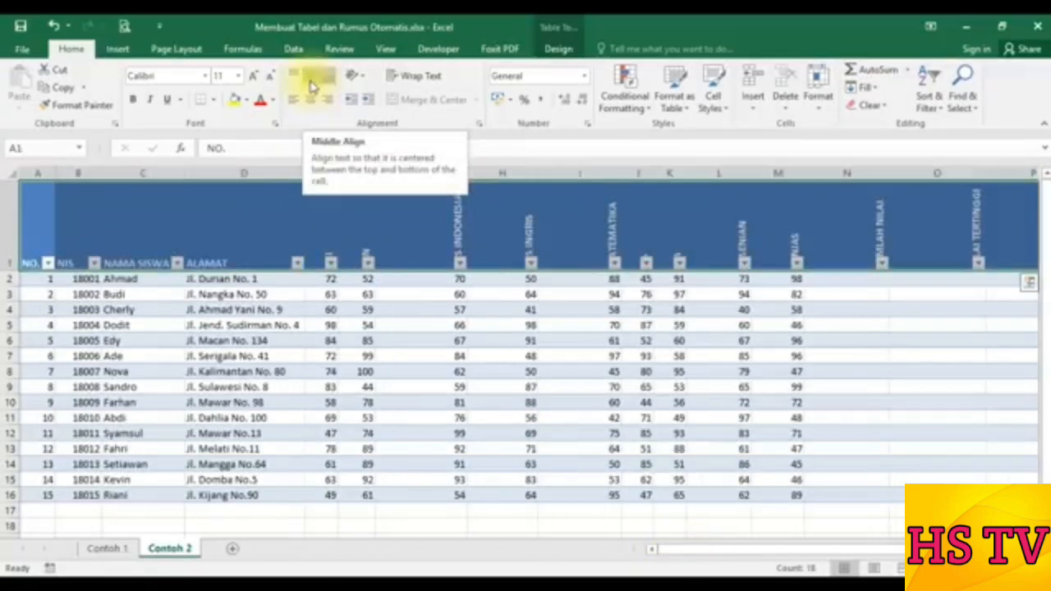
left_click(312, 84)
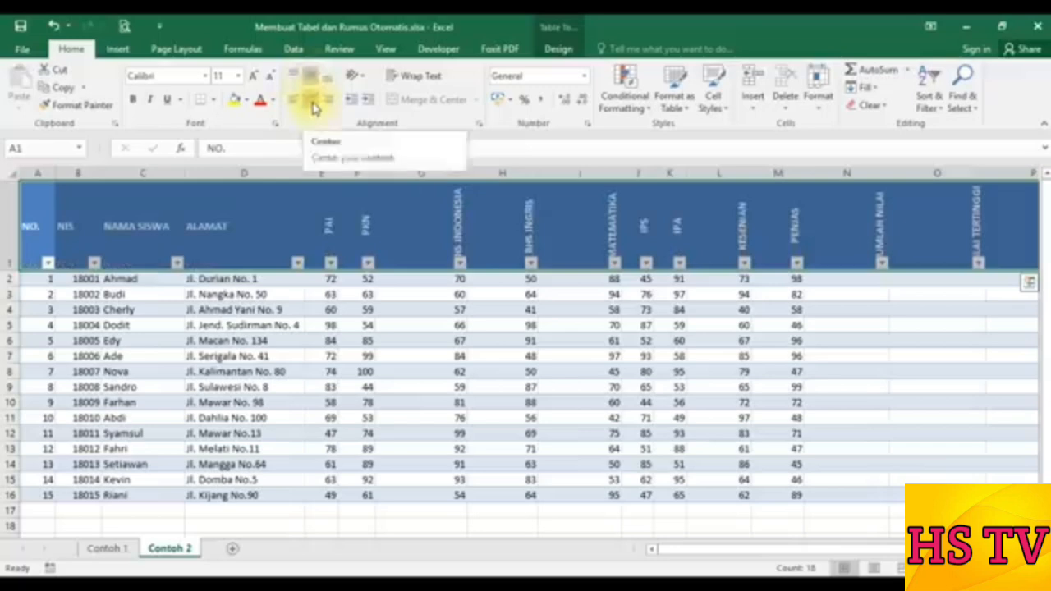
left_click(313, 100)
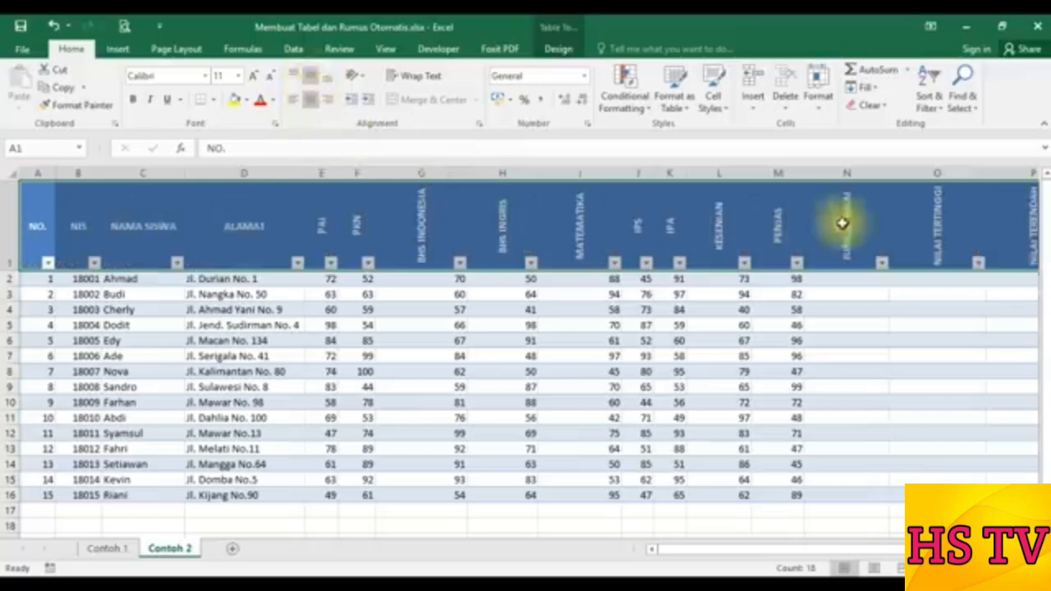
Step: Resize columns E to R to one equal, narrow width that fits the rotated headers and filter arrows
left_click(319, 228)
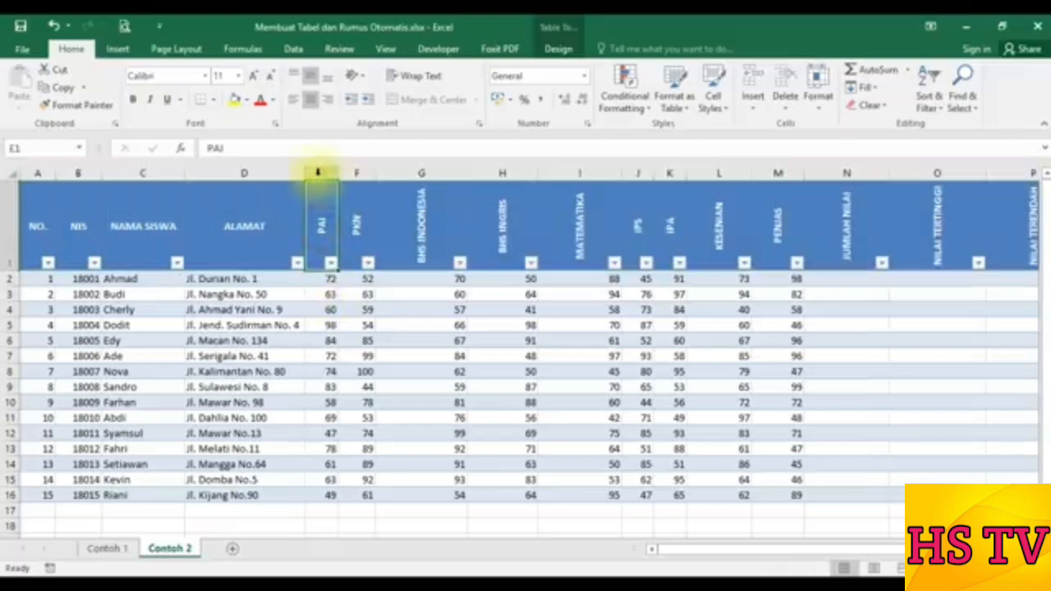
left_click_drag(318, 173, 898, 188)
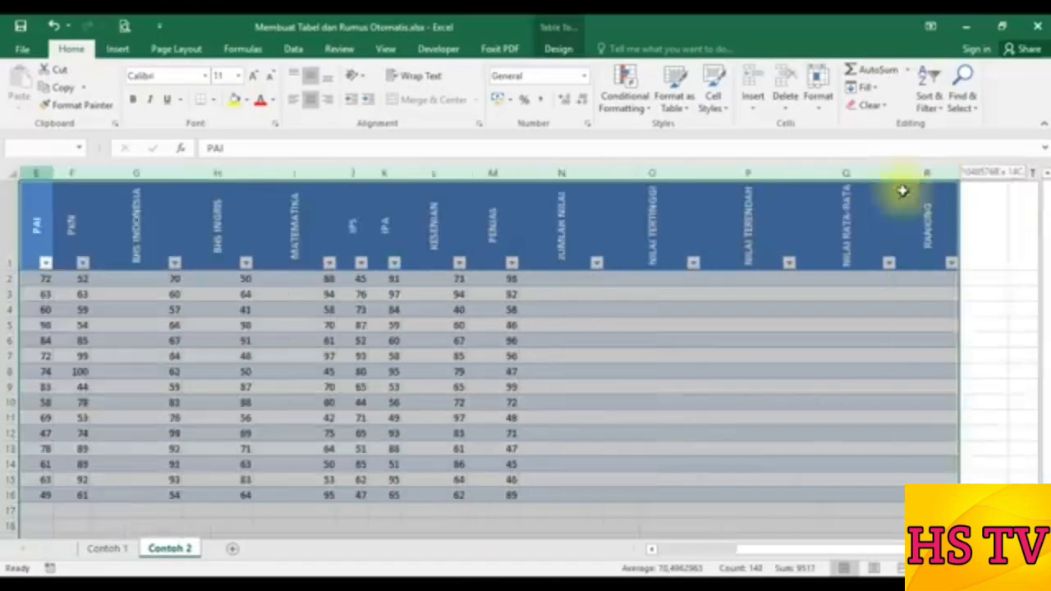
left_click(714, 550)
left_click_drag(336, 176, 329, 174)
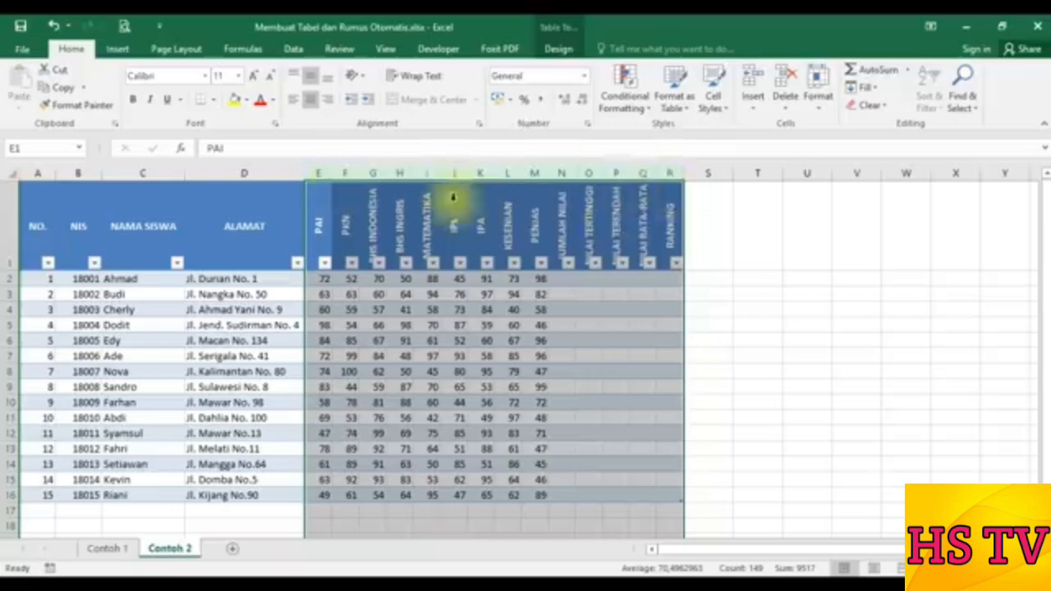
left_click_drag(328, 174, 344, 173)
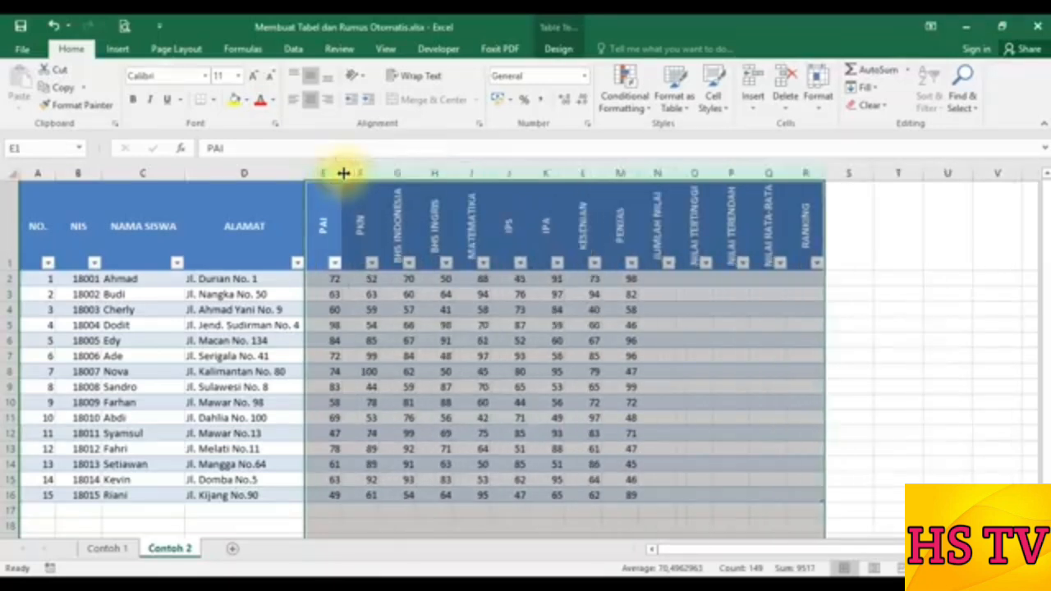
Step: Insert an AutoSum formula in N2 that totals the PAI to PENJAS columns for the JUMLAH NILAI column
scroll(500, 258, "up", 1)
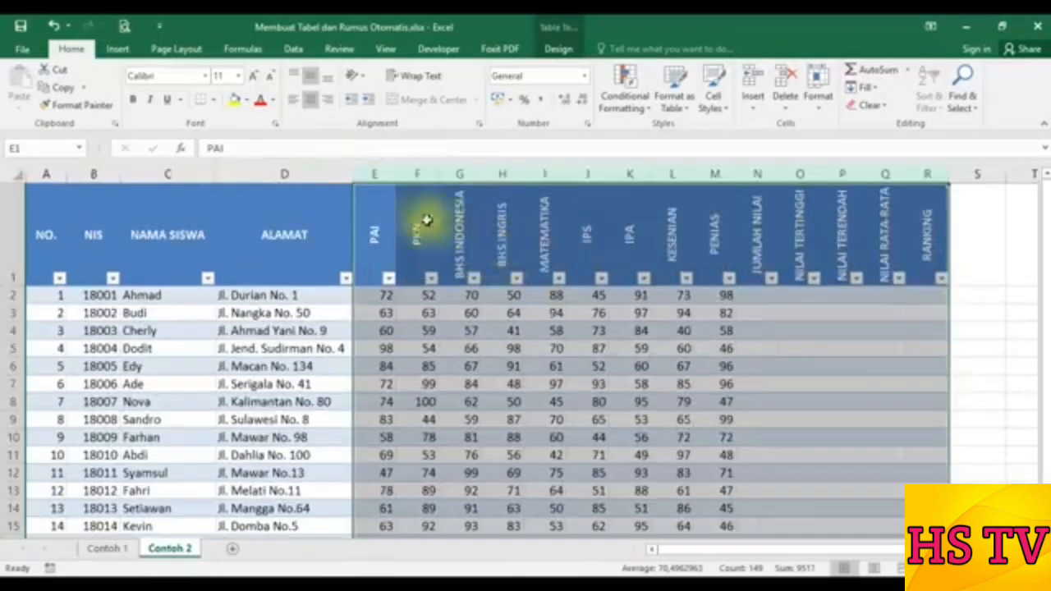
left_click(387, 220)
left_click(753, 300)
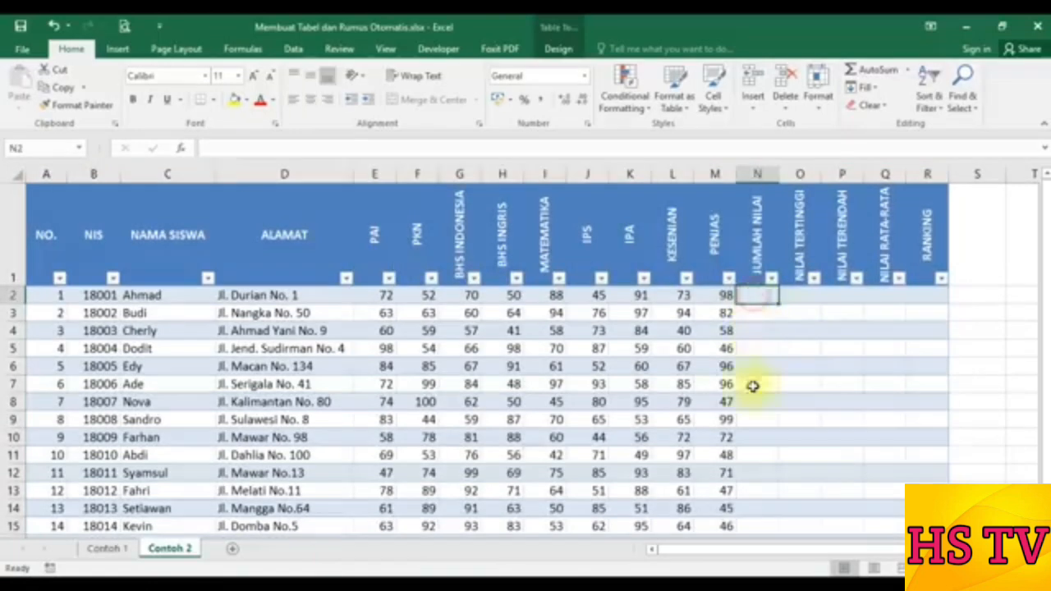
scroll(746, 343, "down", 1)
scroll(749, 347, "up", 1)
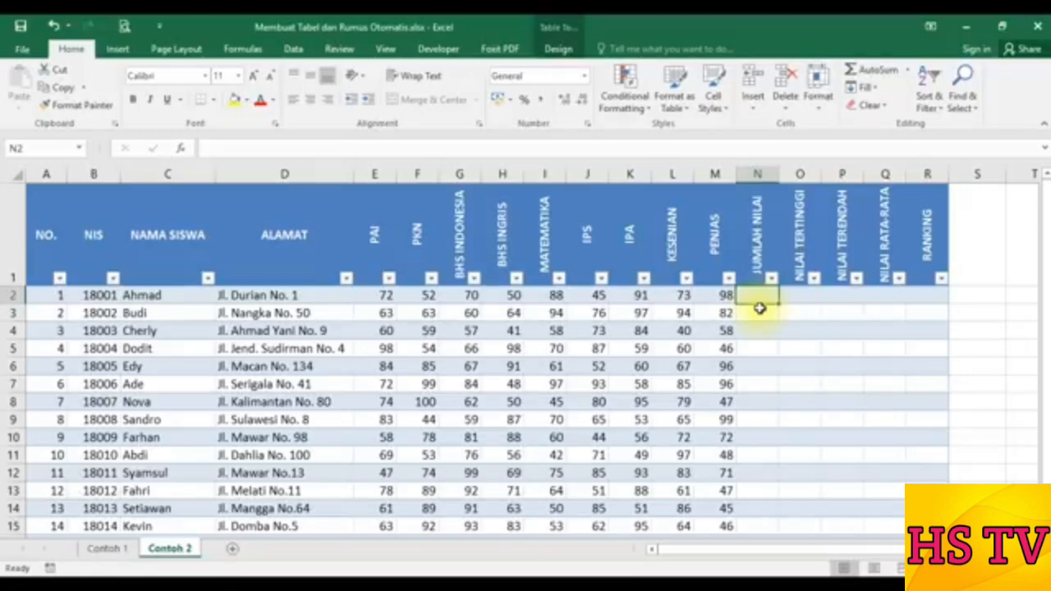
key("alt+equal")
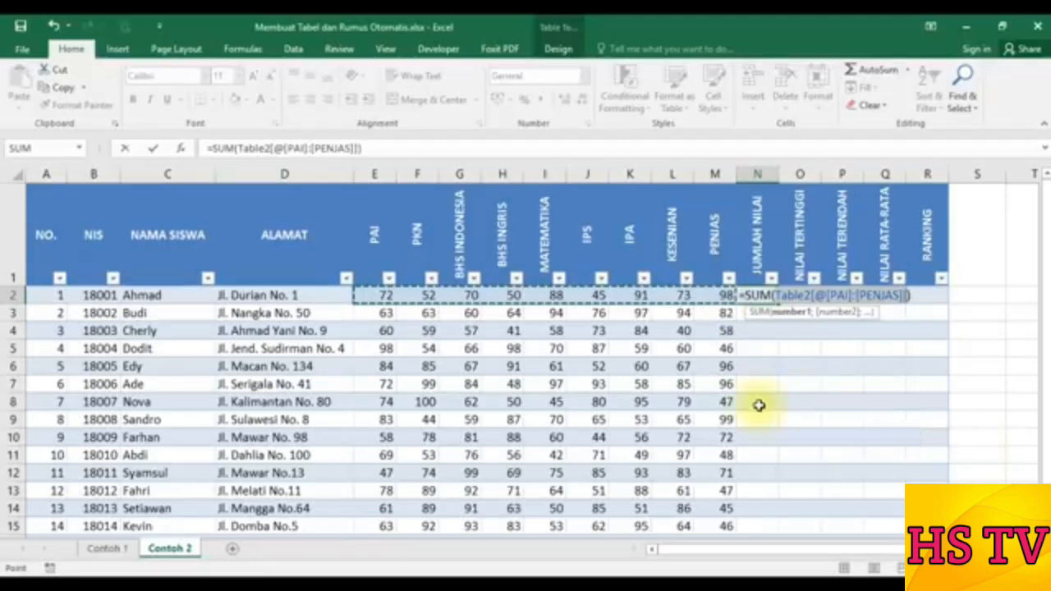
key("Return")
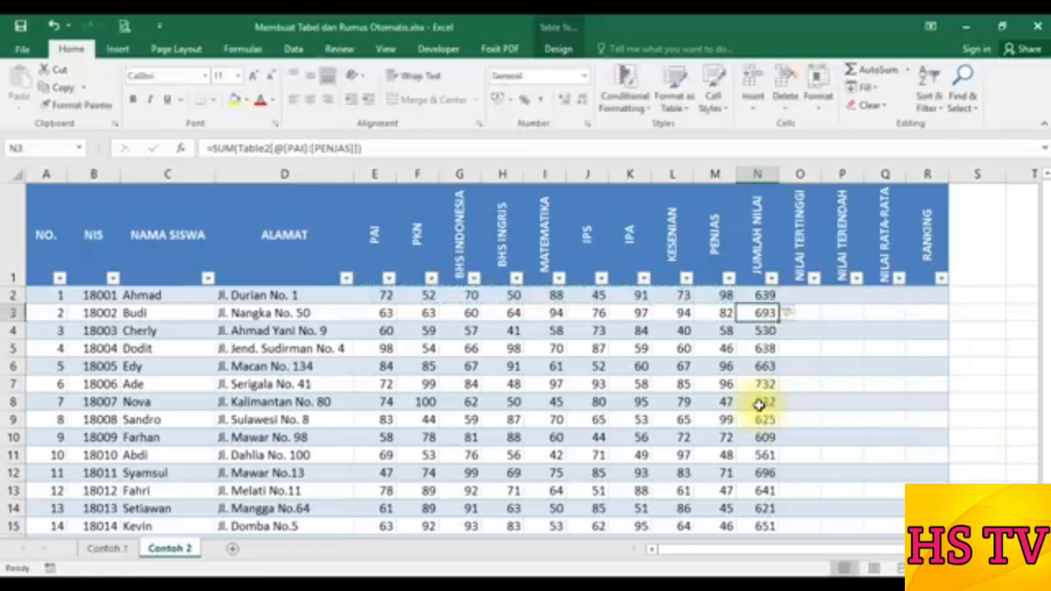
Step: Examine the formulas in the JUMLAH NILAI column from the first table row N2 to the last row N16
scroll(759, 405, "down", 1)
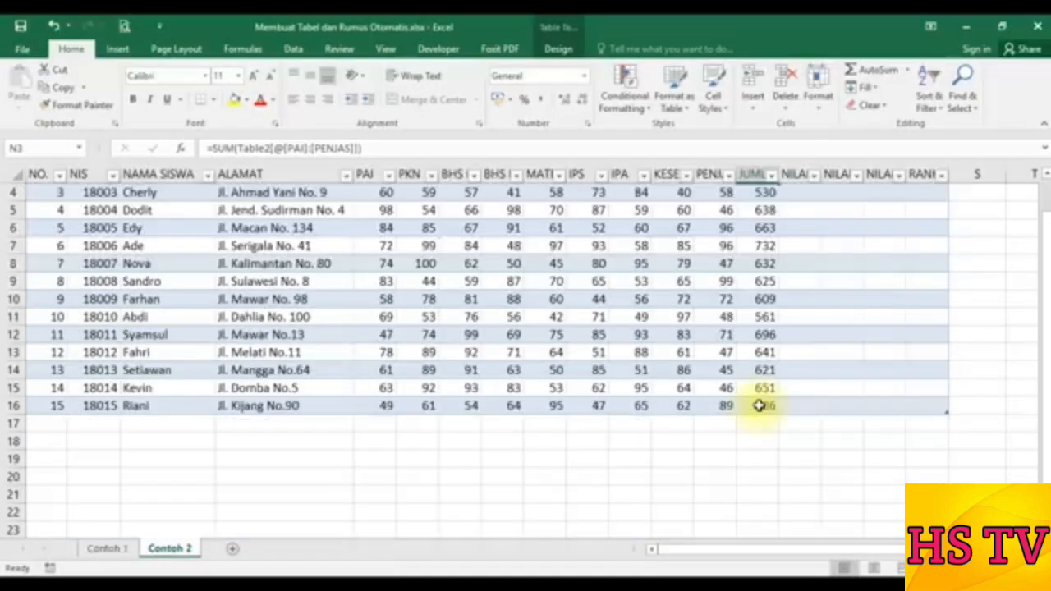
scroll(759, 405, "up", 1)
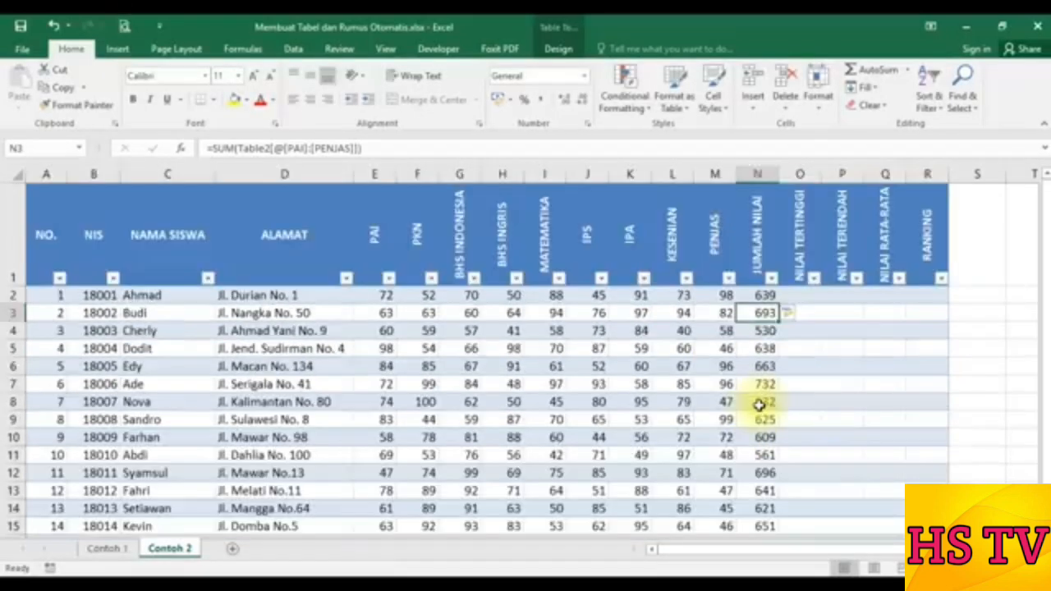
left_click(760, 296)
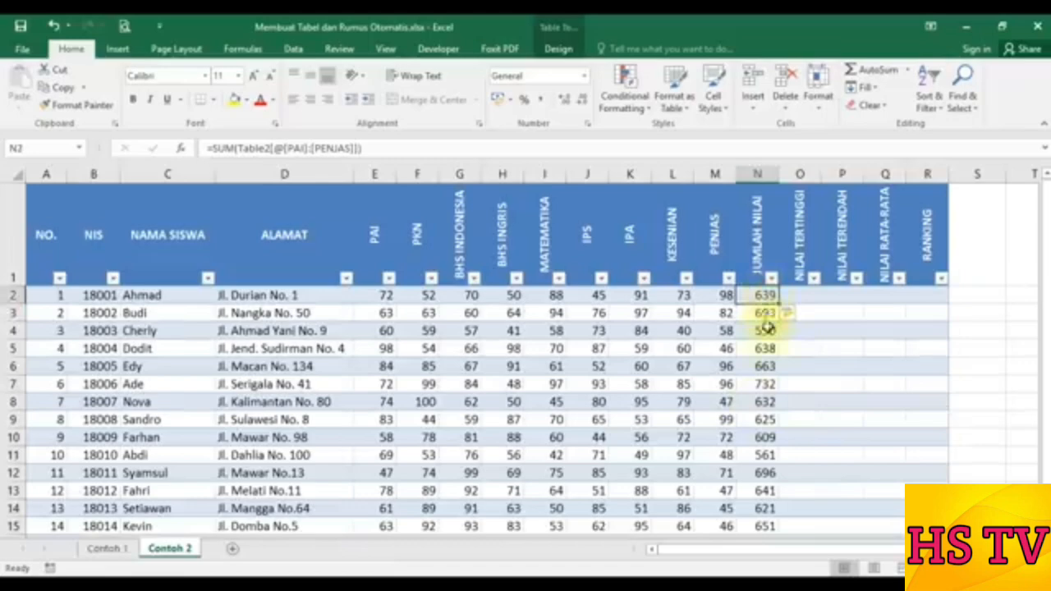
scroll(757, 390, "down", 1)
left_click(761, 406)
scroll(762, 404, "up", 1)
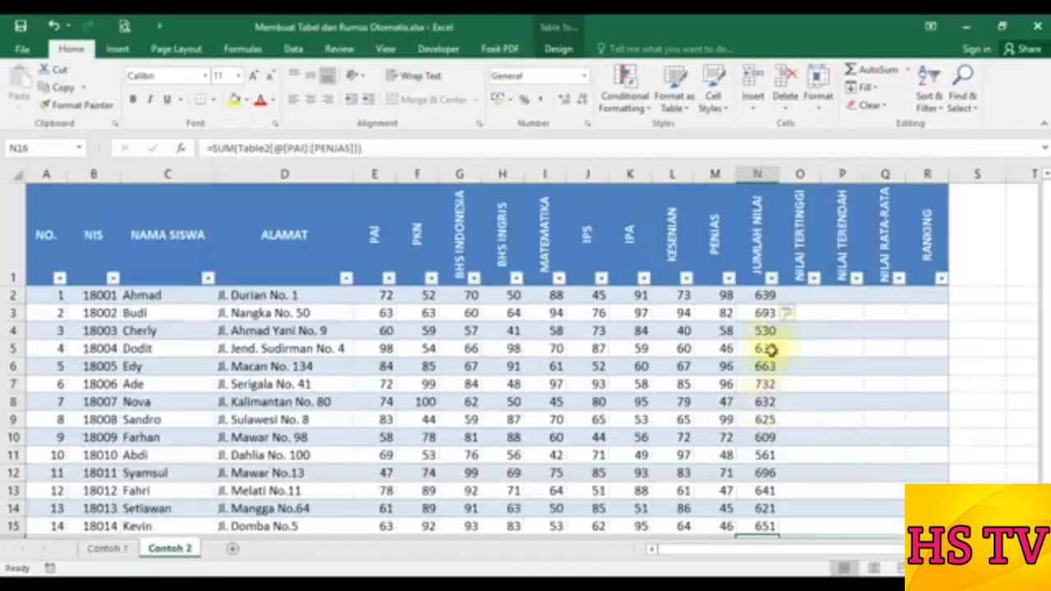
scroll(767, 345, "down", 1)
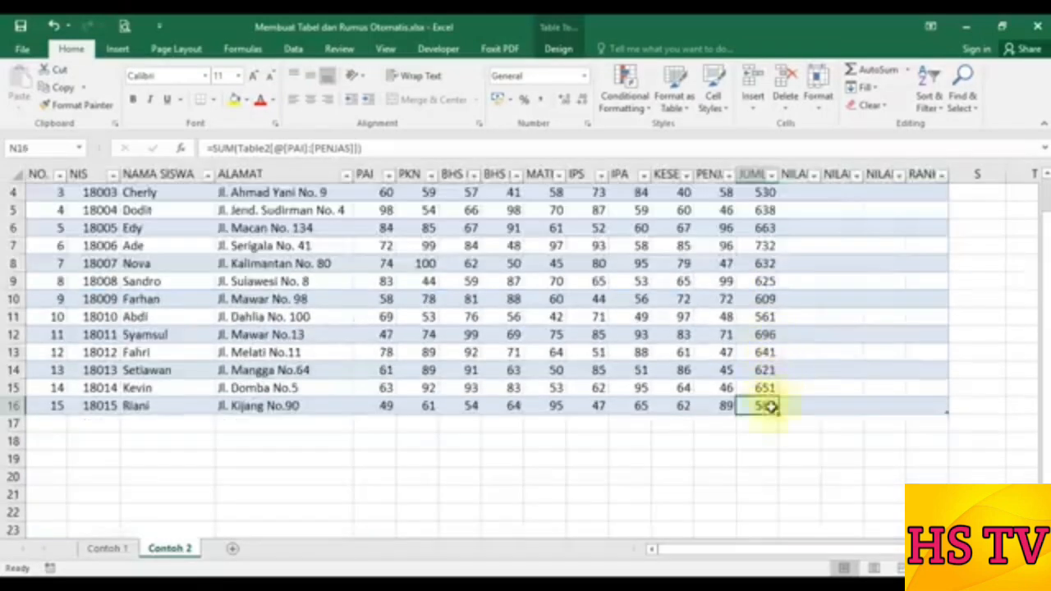
scroll(767, 403, "up", 1)
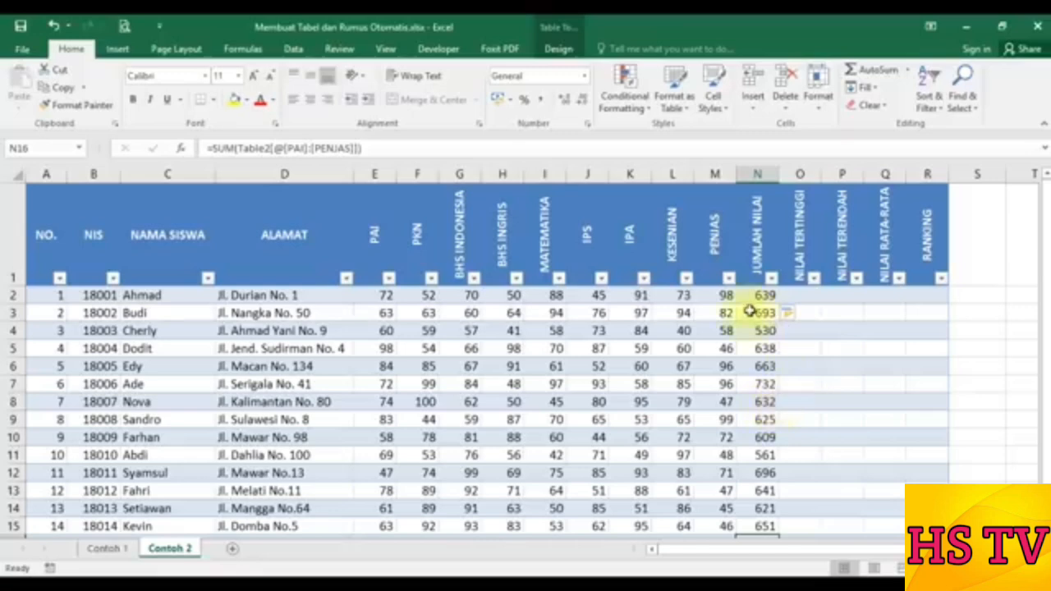
Step: Enter a MAX formula in O2 over the PAI to PENJAS columns for the NILAI TERTINGGI column
left_click(798, 295)
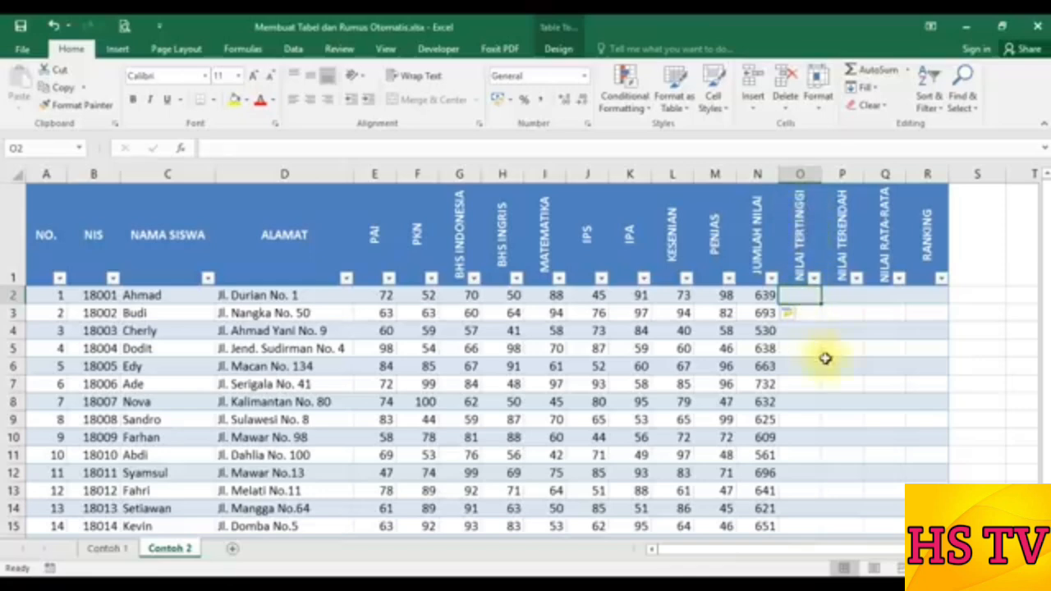
type("=MAX(")
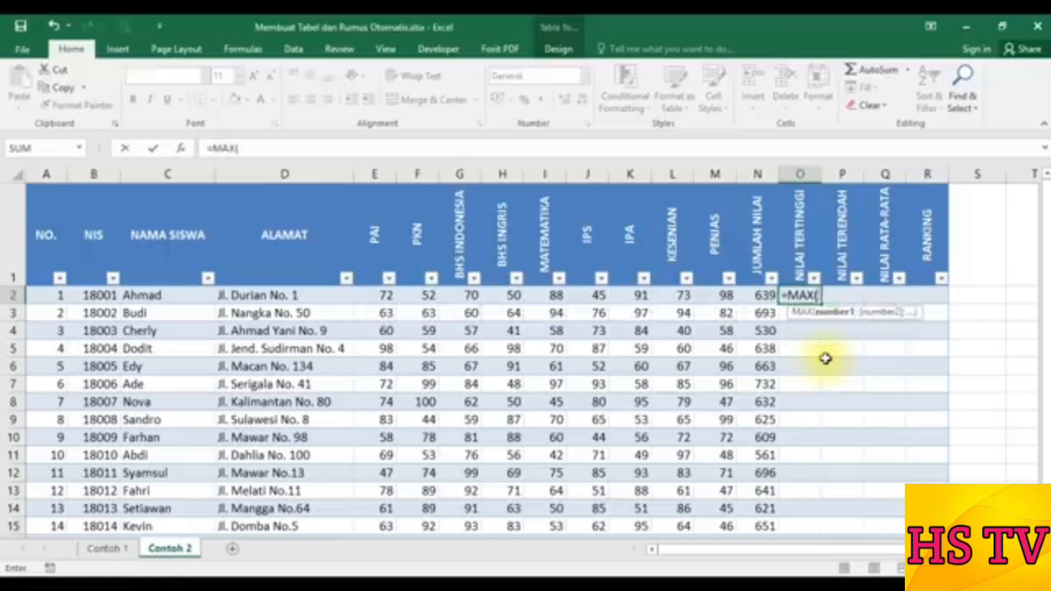
key("Left")
key("Left")
key("Left")
key("Left")
key("Left")
key("Left")
key("Left")
key("Left")
key("Left")
key("Left")
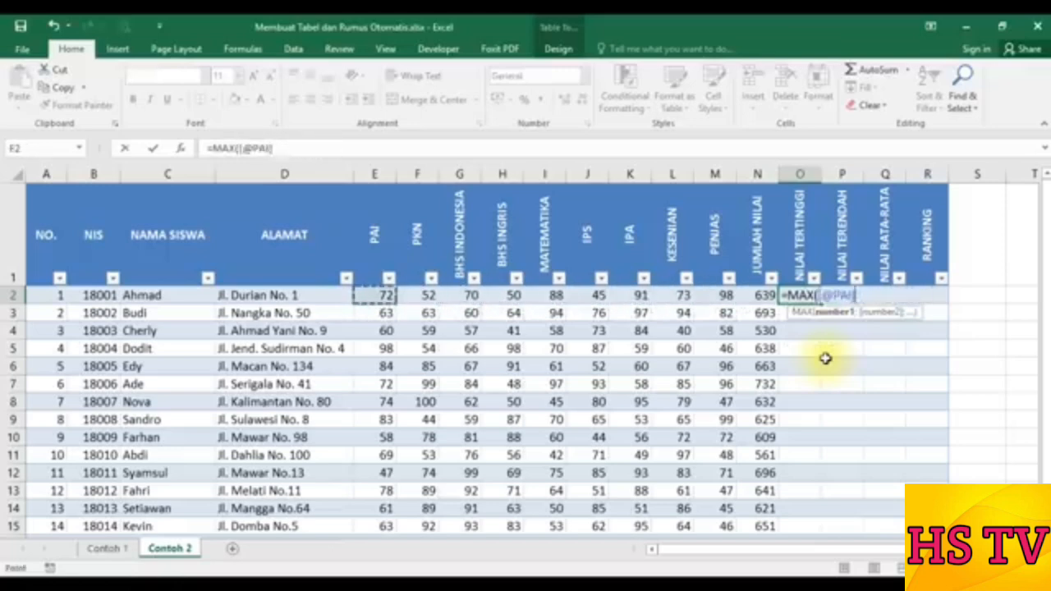
key("shift+Right")
key("shift+Right")
key("shift+Right")
key("shift+Right")
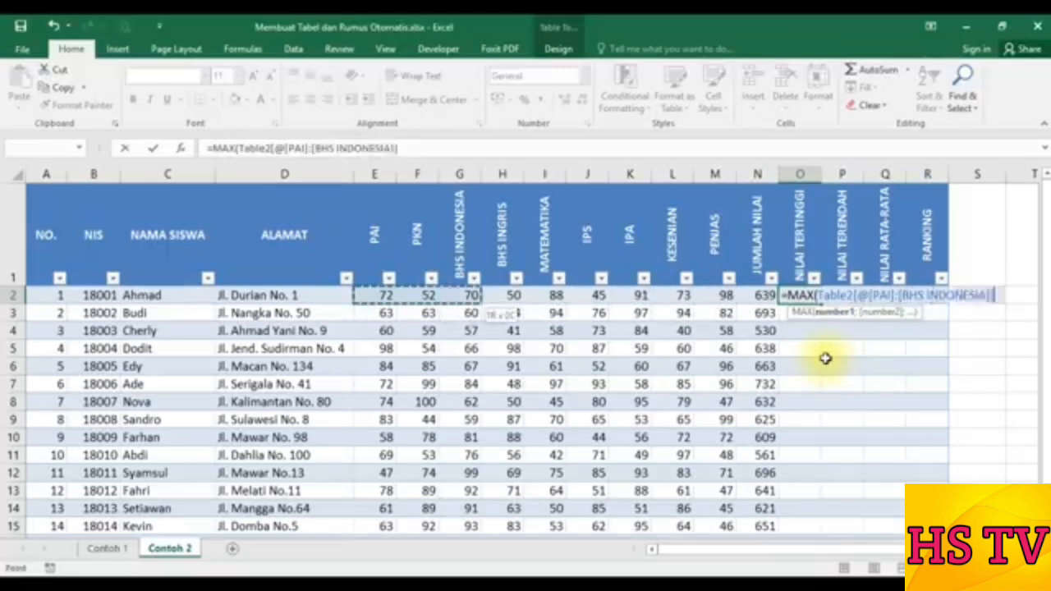
key("shift+Right")
key("shift+Right")
key("shift+Right")
key("shift+Right")
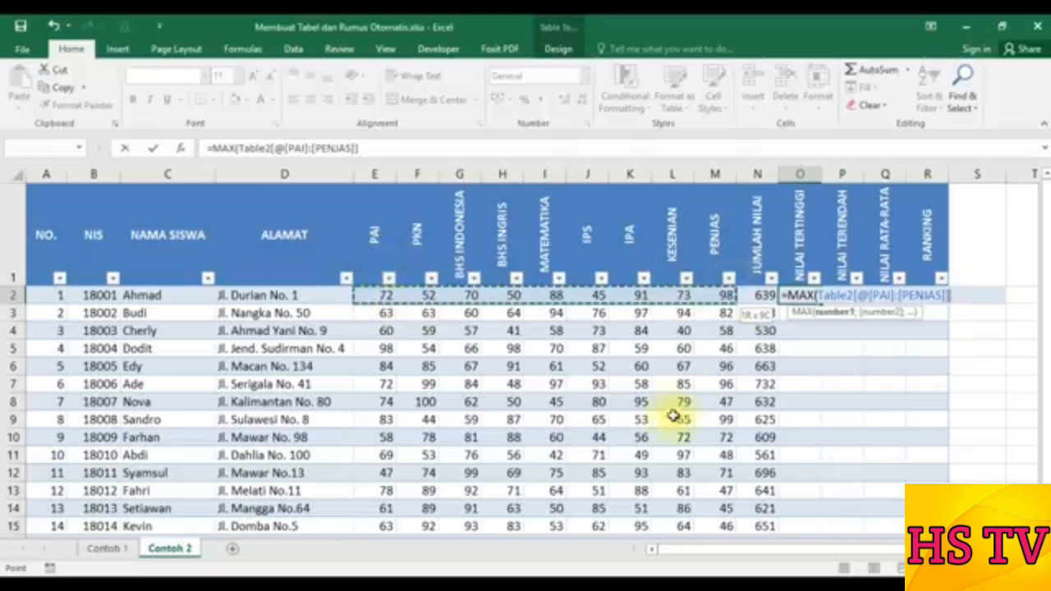
key("Return")
scroll(764, 394, "down", 1)
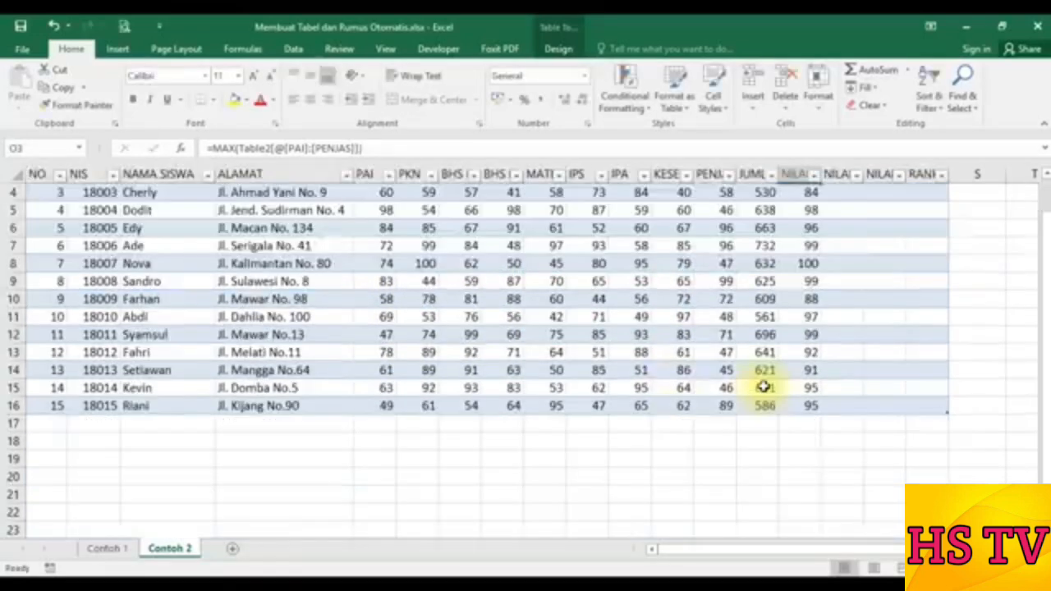
scroll(762, 387, "up", 1)
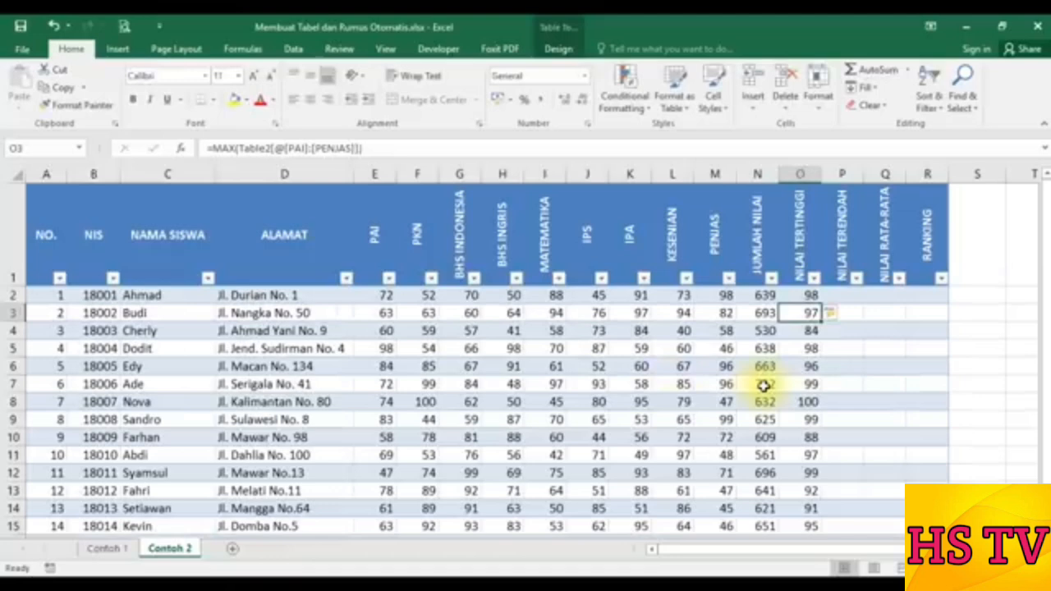
Step: Enter a MIN formula in P2 over the PAI to PENJAS columns for the NILAI TERENDAH column
left_click(841, 294)
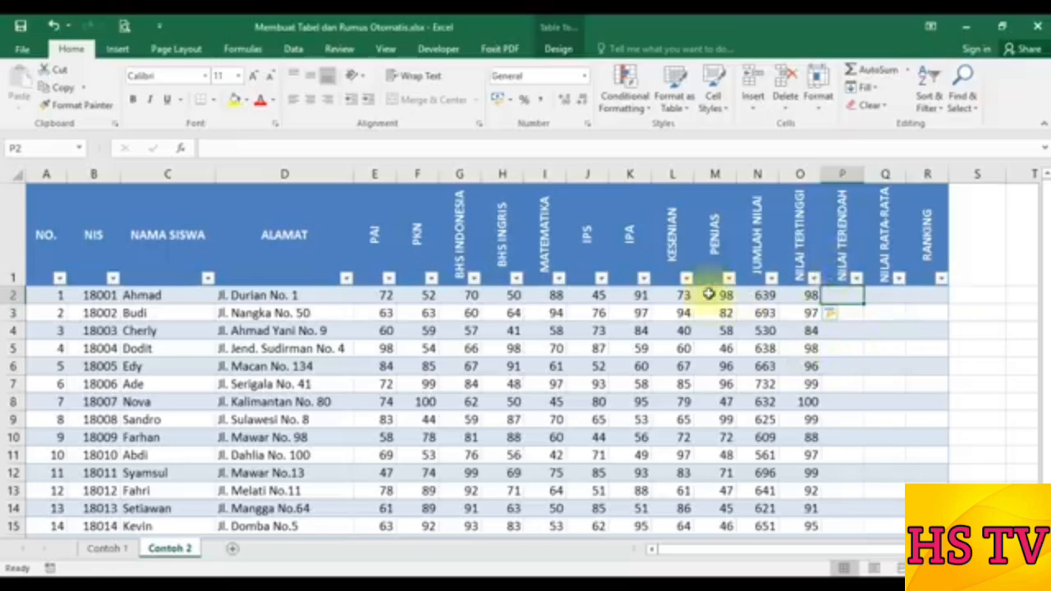
type("=min")
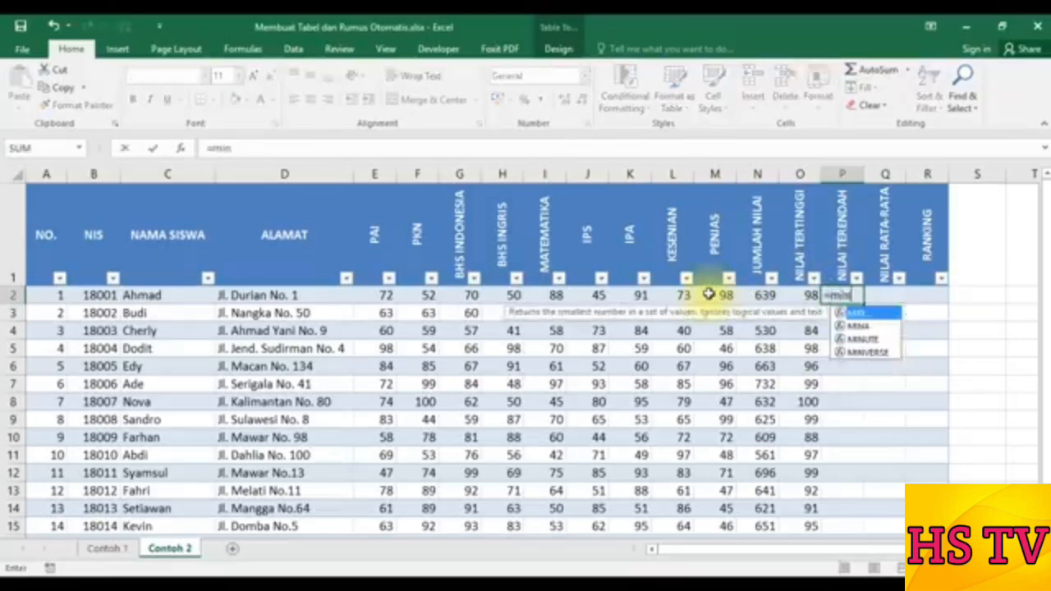
key("Tab")
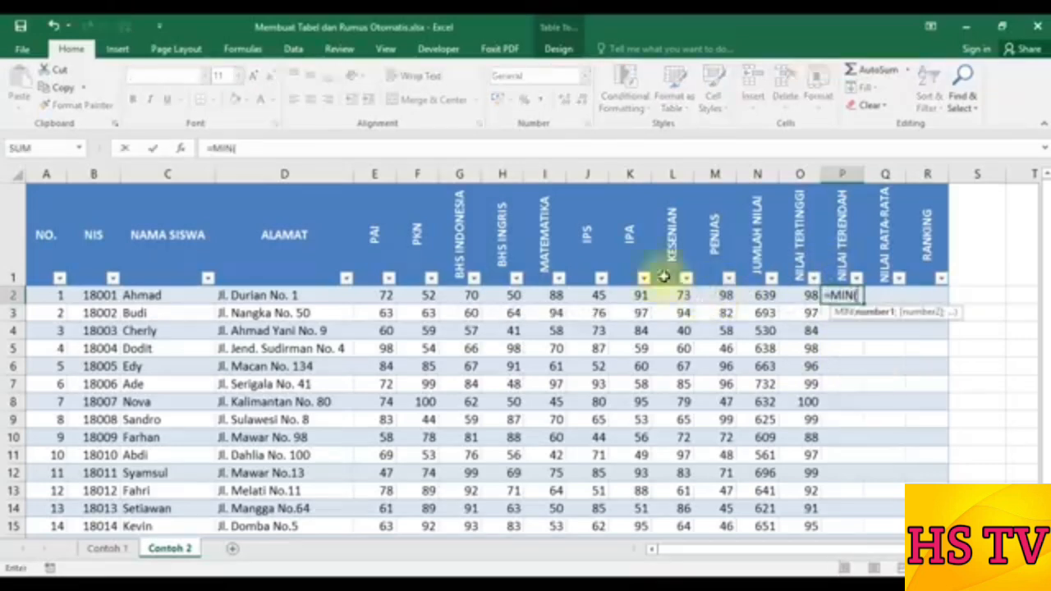
left_click(382, 294)
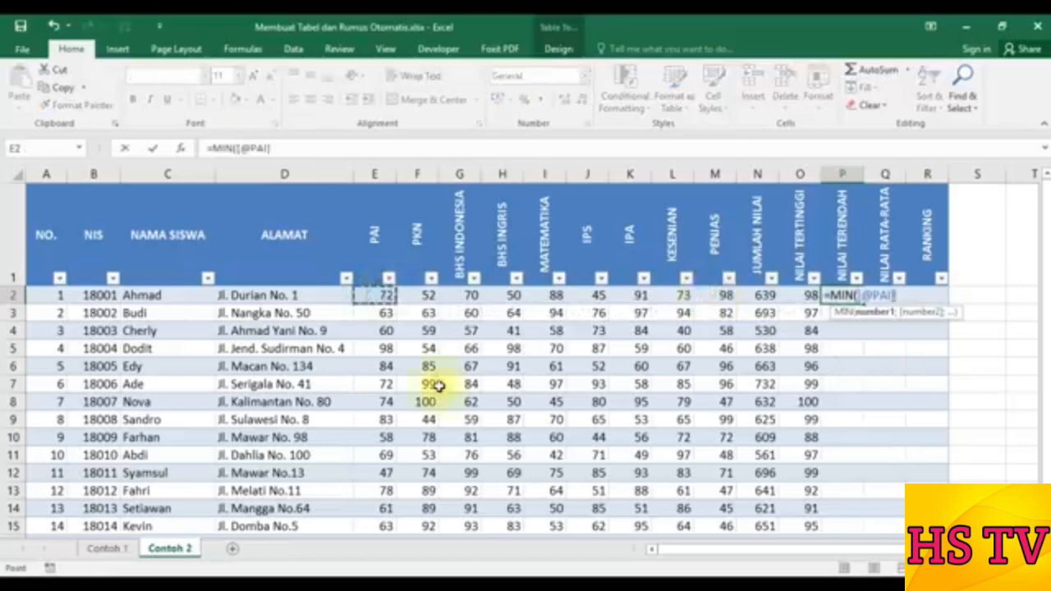
key("shift+Right")
key("shift+Right")
key("shift+Right")
key("shift+Right")
key("shift+Right")
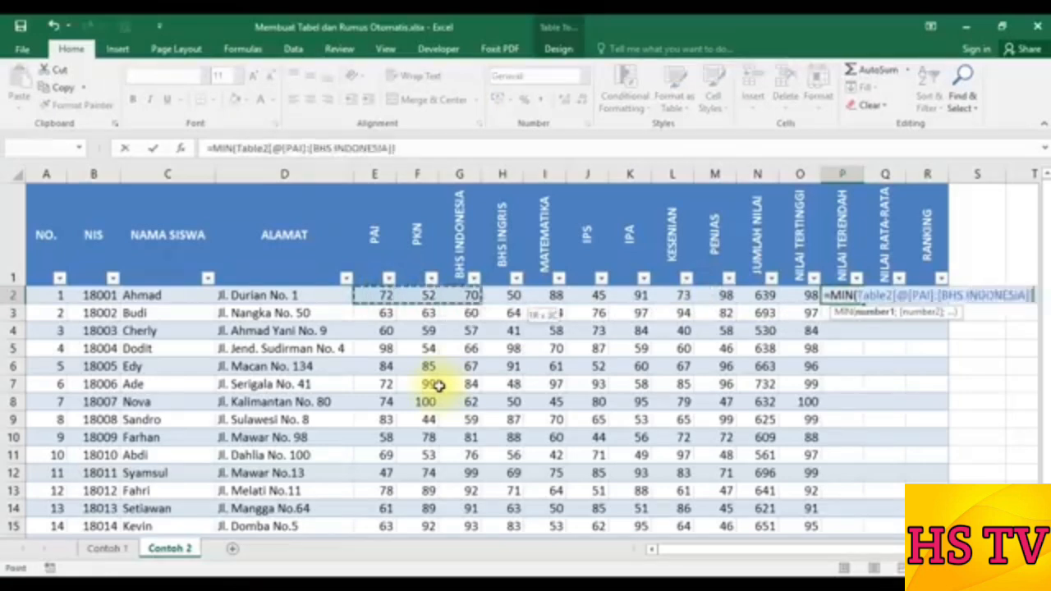
key("shift+Right")
key("shift+Right")
key("shift+Right")
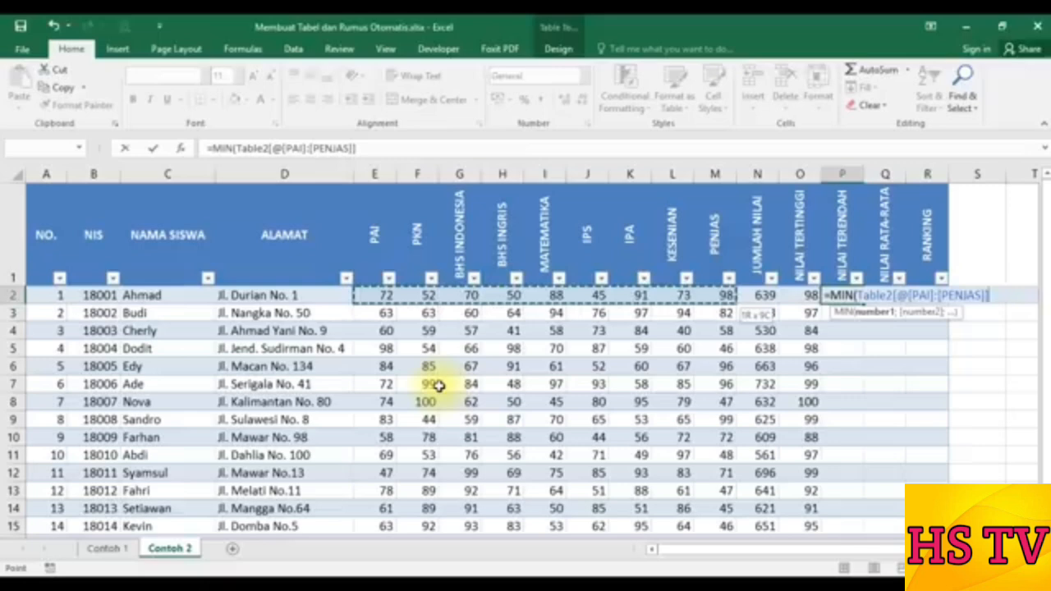
key("Return")
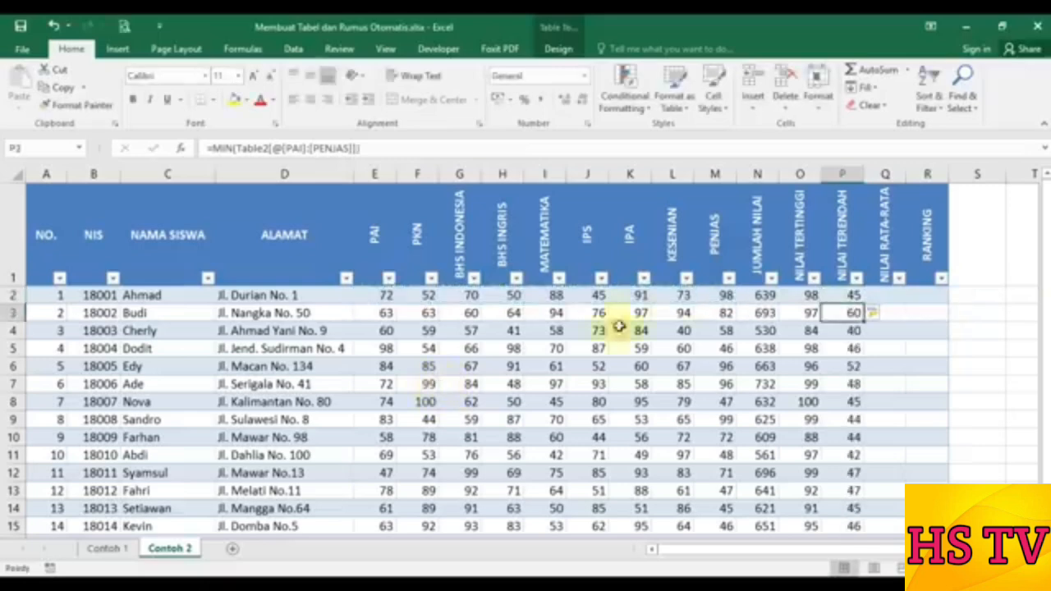
Step: Enter an AVERAGE formula in Q2 over the PAI to PENJAS columns for the NILAI RATA-RATA column
left_click(891, 297)
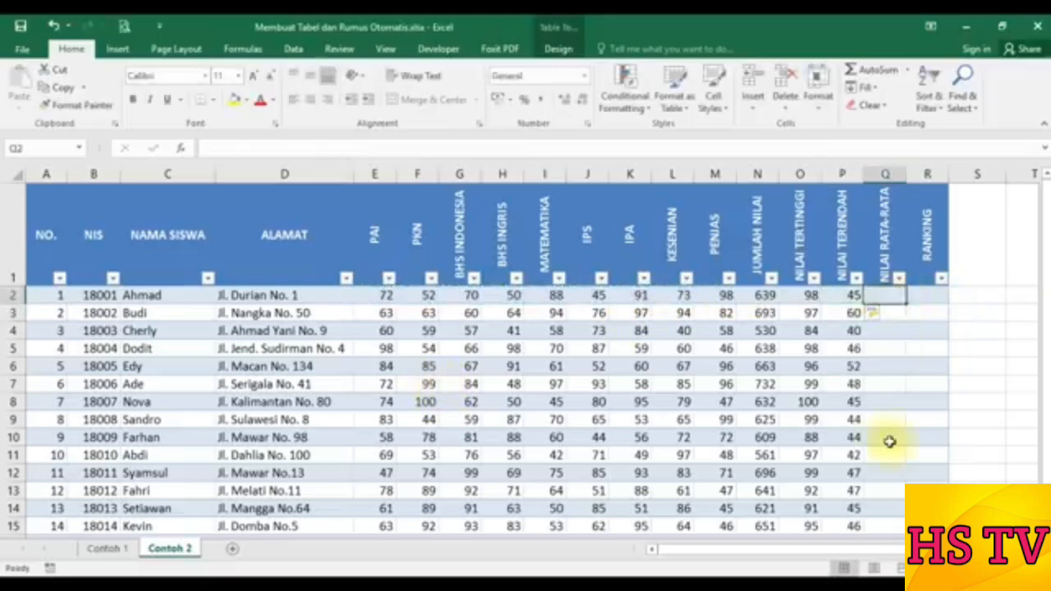
type("=average")
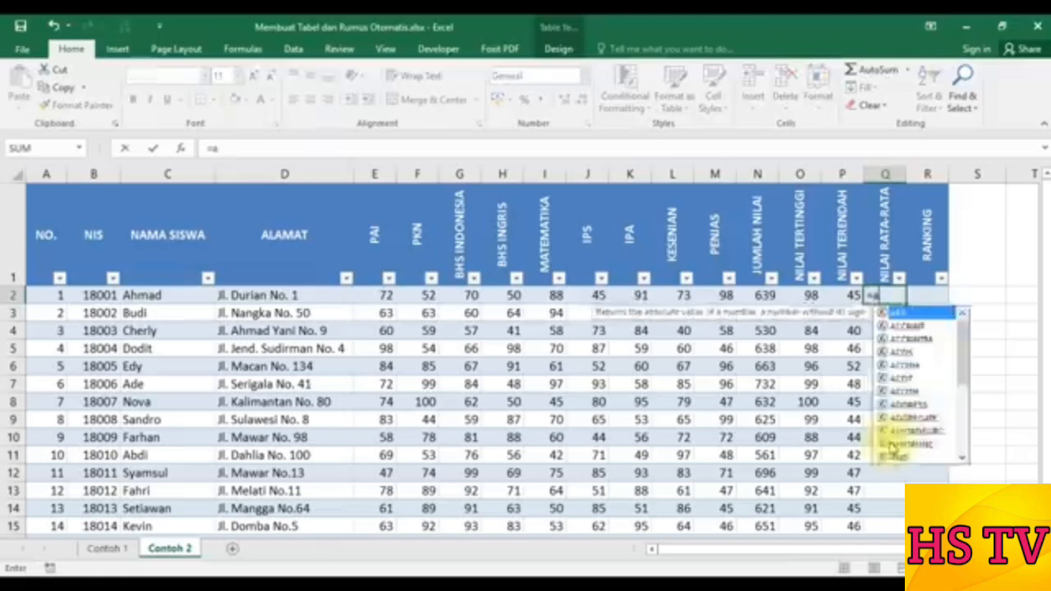
key("Tab")
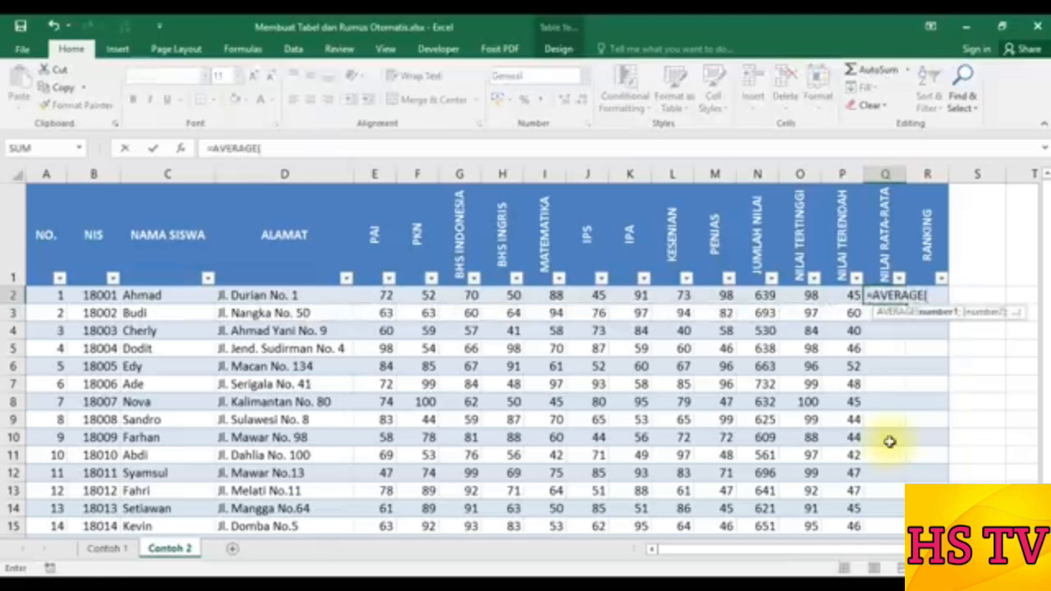
key("Left")
key("Left")
key("Left")
key("Left")
key("Left")
key("Left")
key("Left")
key("Left")
key("Left")
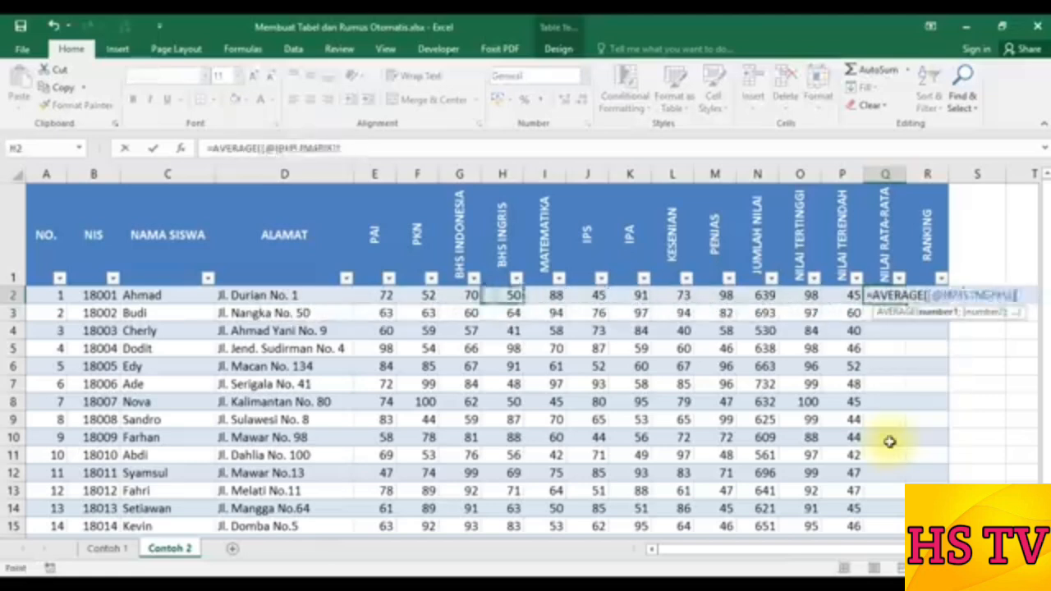
key("Left")
key("Left")
key("Left")
key("shift+Right")
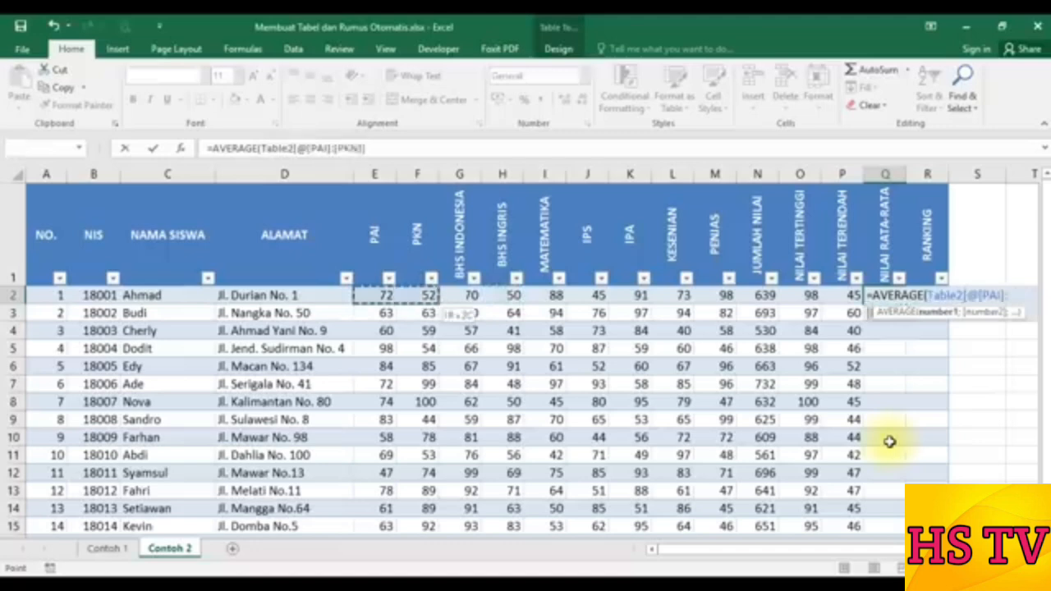
key("shift+Right")
key("shift+Right")
key("shift+Right")
key("shift+Right")
key("shift+Right")
key("shift+Right")
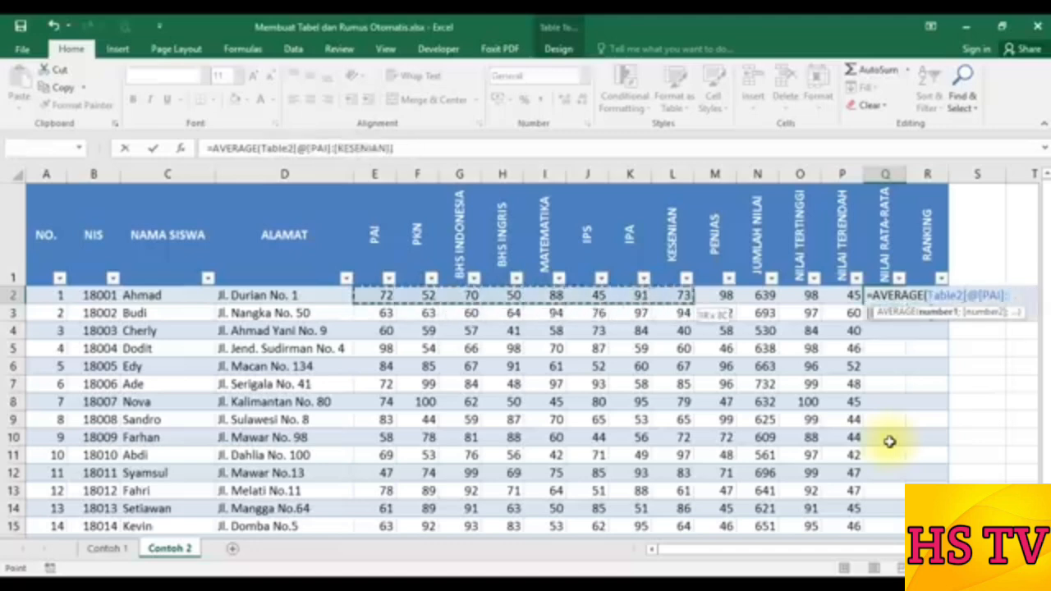
key("shift+Right")
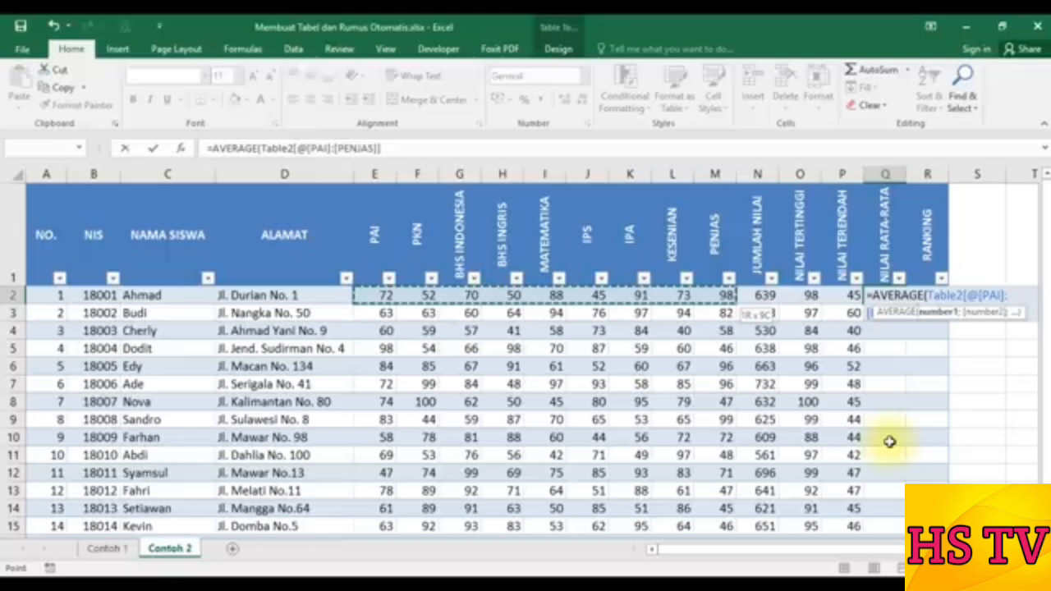
key("Return")
scroll(889, 442, "down", 1)
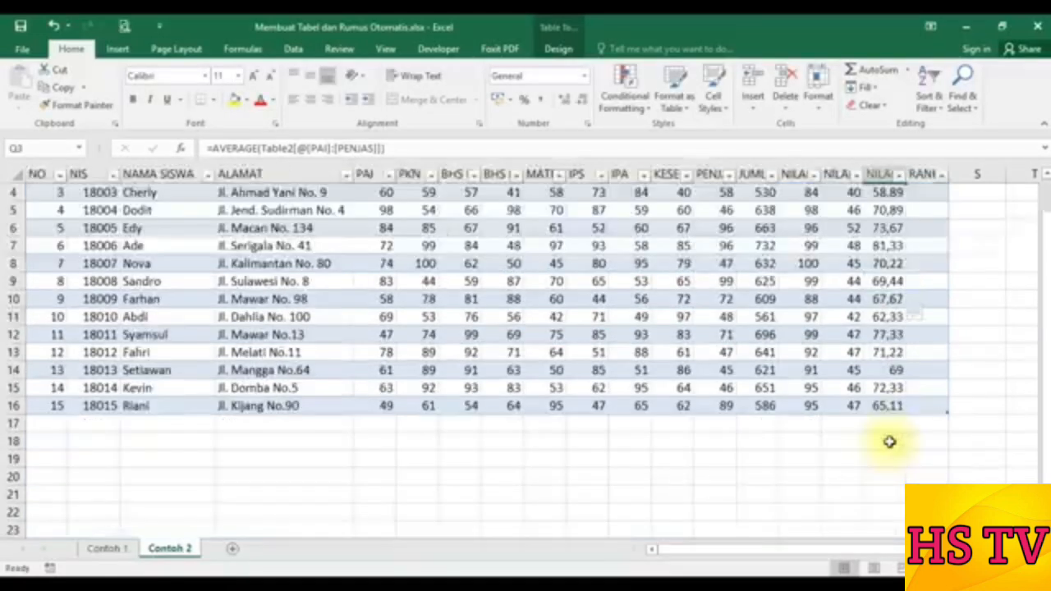
scroll(889, 440, "up", 1)
Step: Format the NILAI RATA-RATA values in Q2:Q16 with two decimal places
left_click_drag(887, 295, 887, 437)
key("shift+Down")
key("shift+Down")
key("shift+Down")
key("shift+Down")
key("shift+Down")
key("shift+Down")
key("shift+Down")
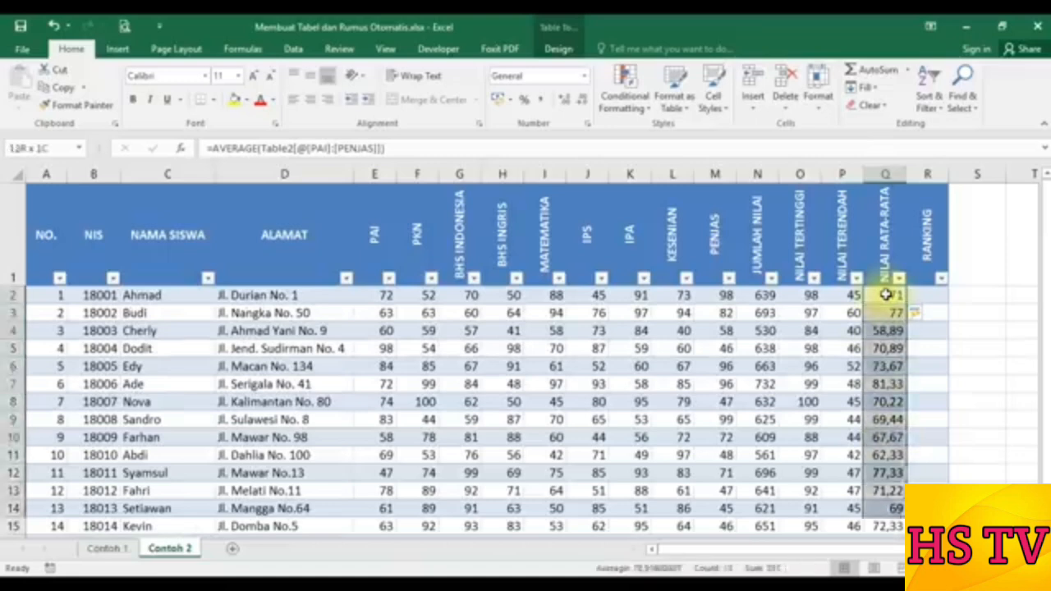
key("shift+Up")
scroll(887, 292, "up", 1)
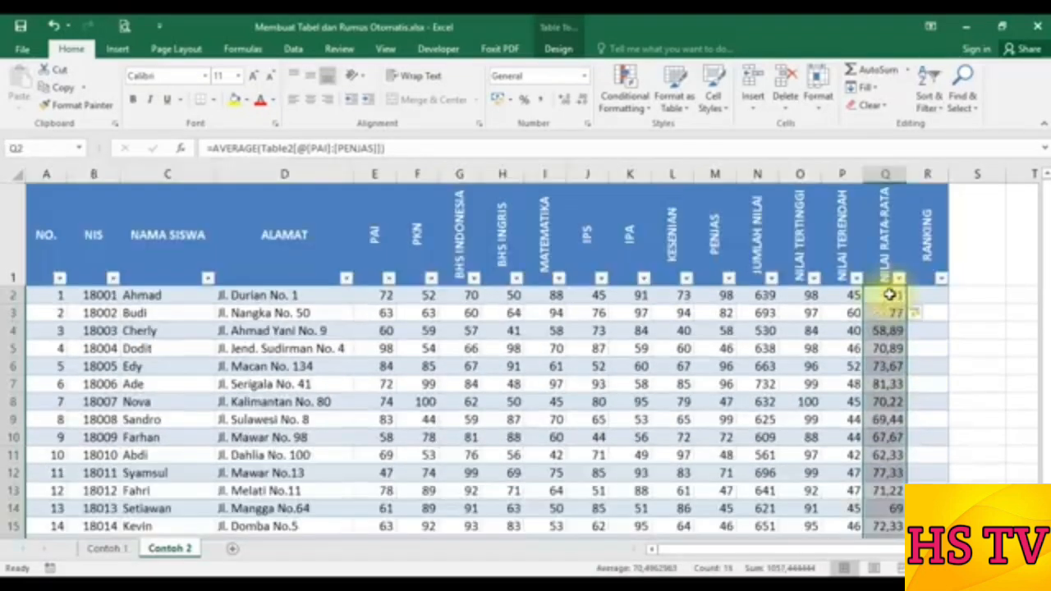
left_click(568, 100)
left_click(581, 101)
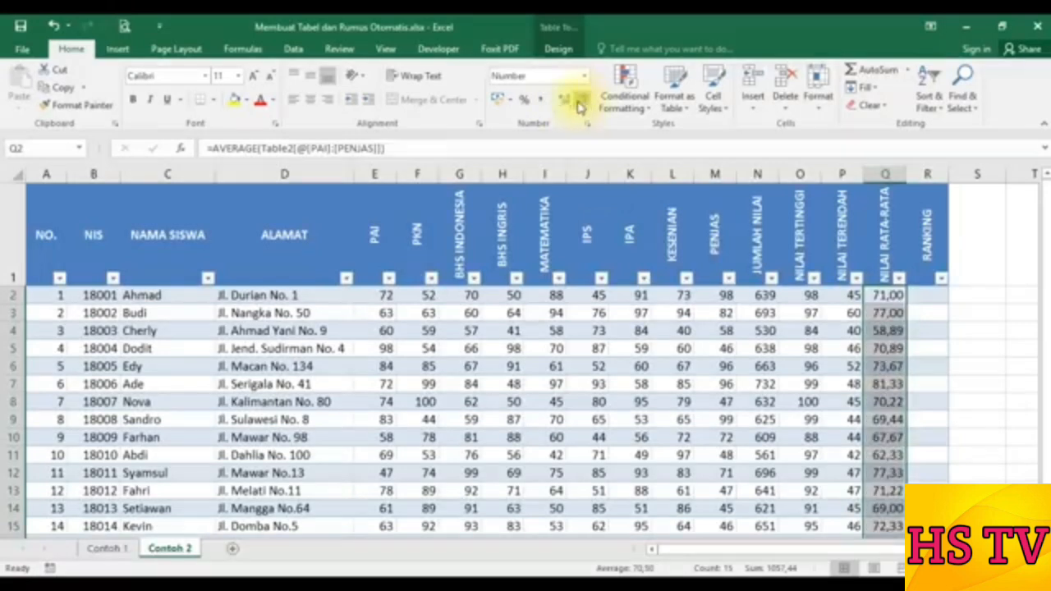
Step: Enter a RANK formula in R2 that ranks the row's JUMLAH NILAI against the whole JUMLAH NILAI column with order 0 (Descending)
left_click(926, 295)
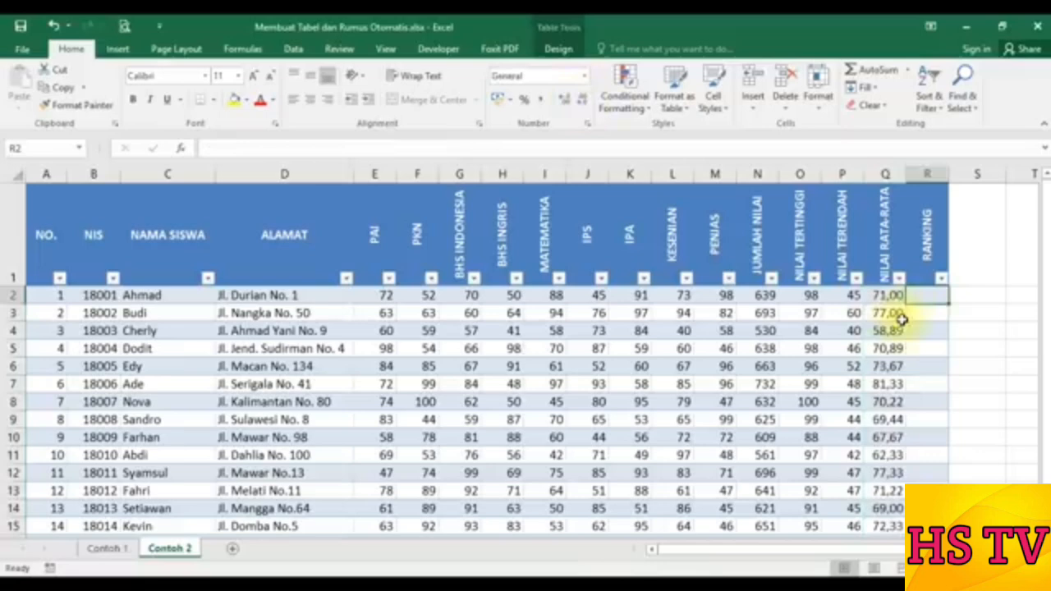
type("=rank")
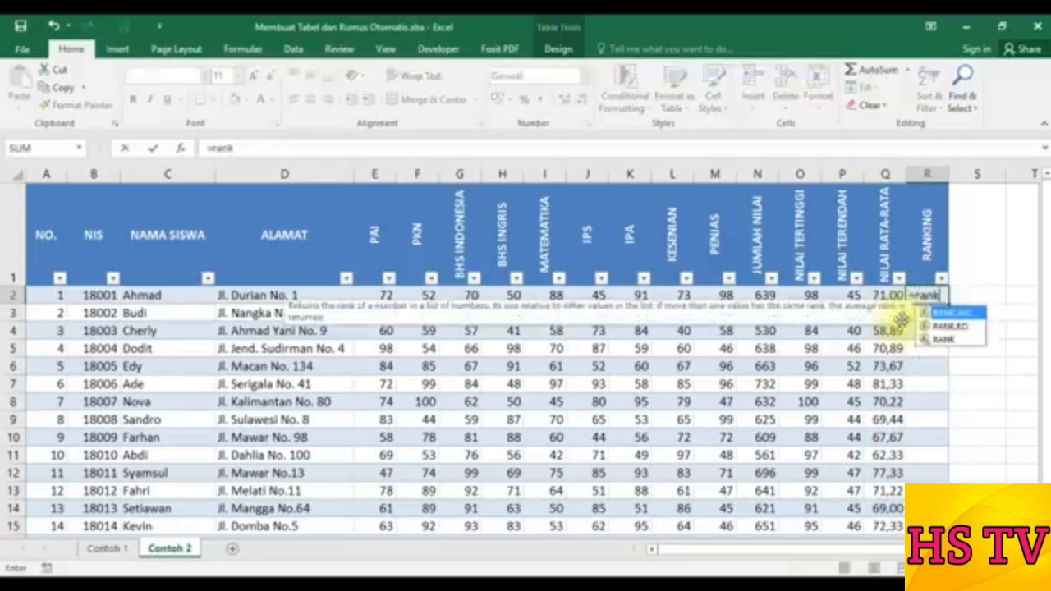
key("Down")
key("Tab")
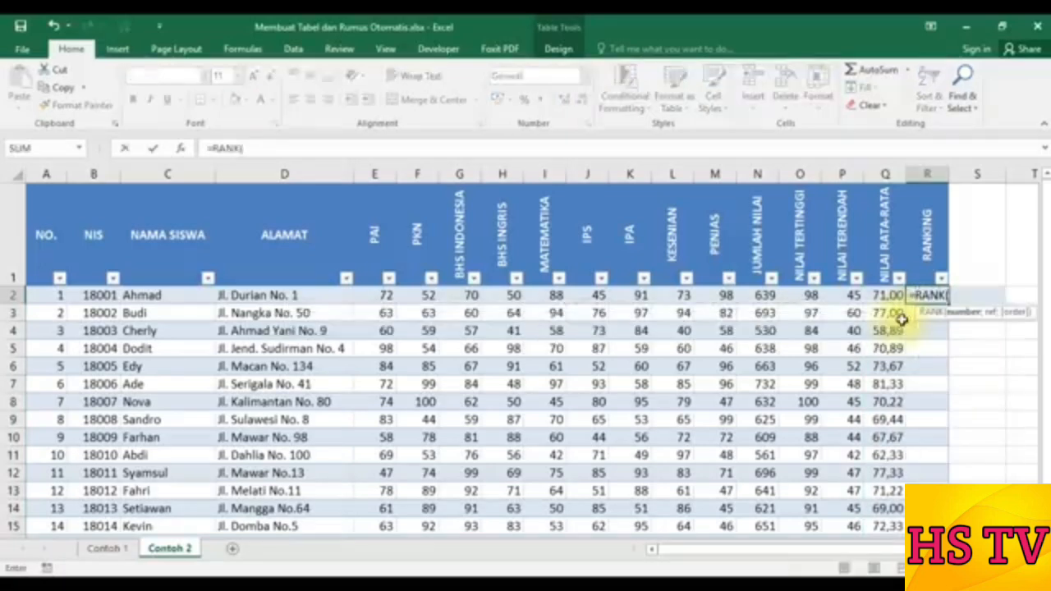
left_click(763, 295)
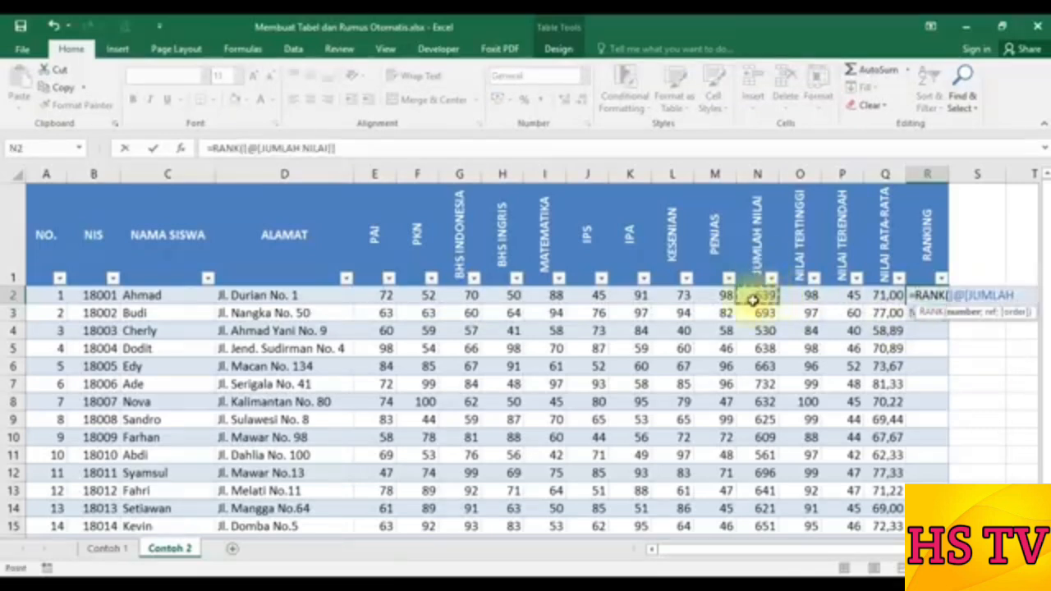
type(";")
left_click(752, 299)
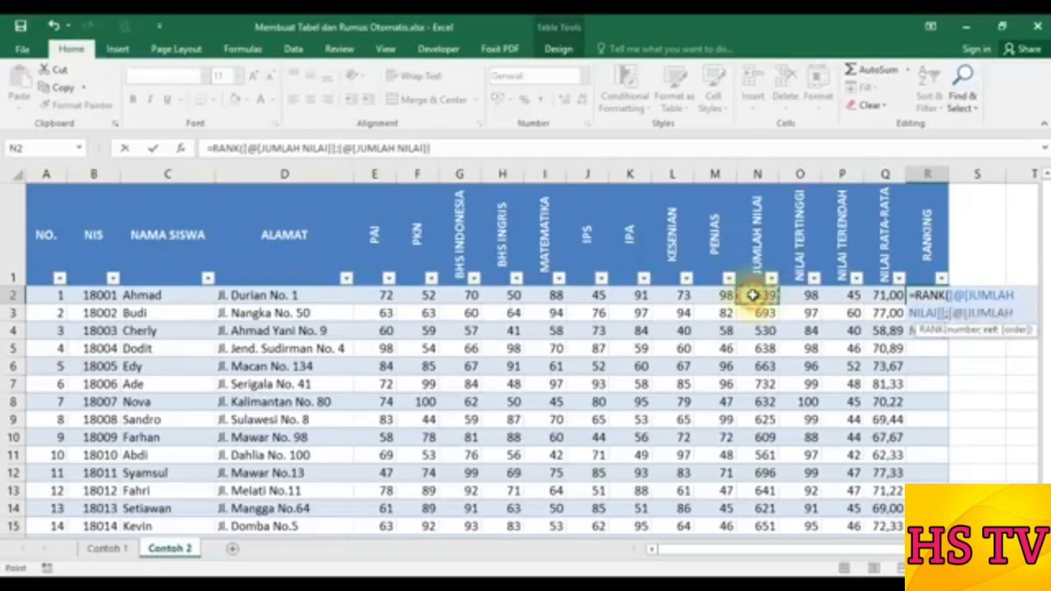
key("ctrl+shift+Down")
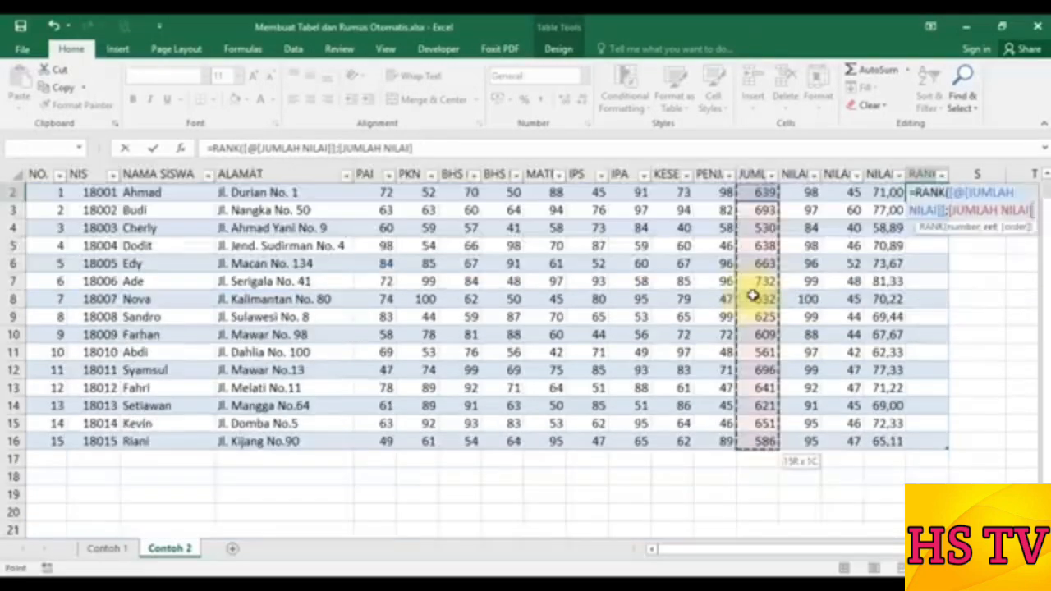
scroll(753, 297, "up", 1)
scroll(762, 320, "down", 1)
scroll(760, 344, "up", 1)
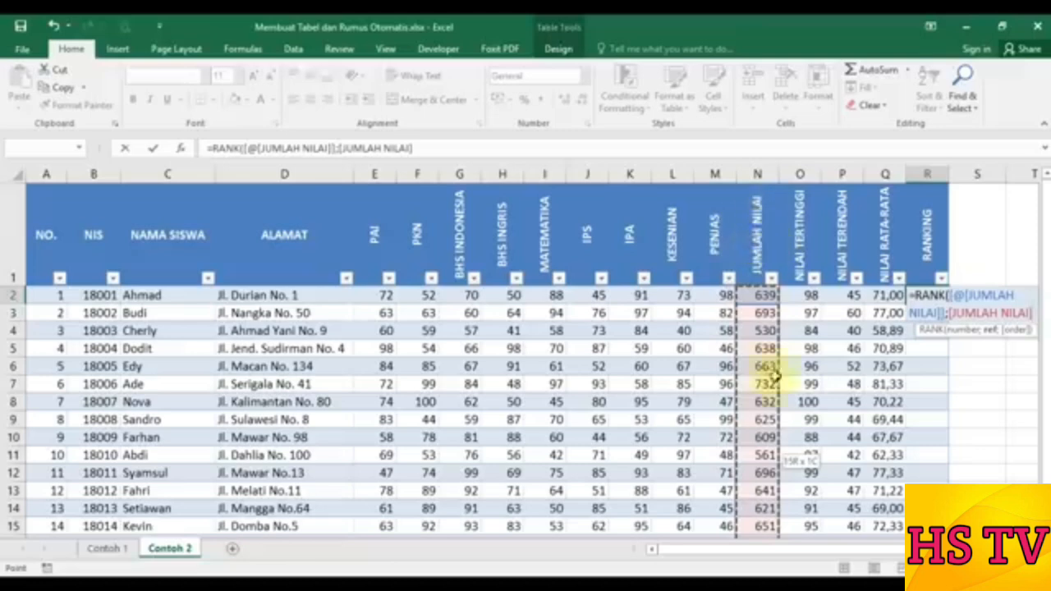
type(";")
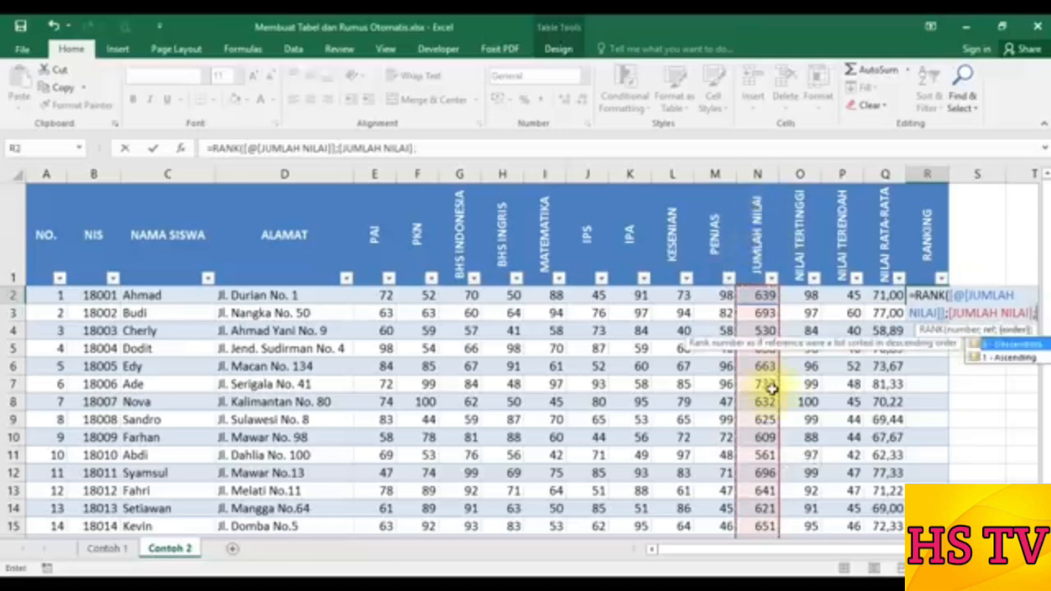
type("0")
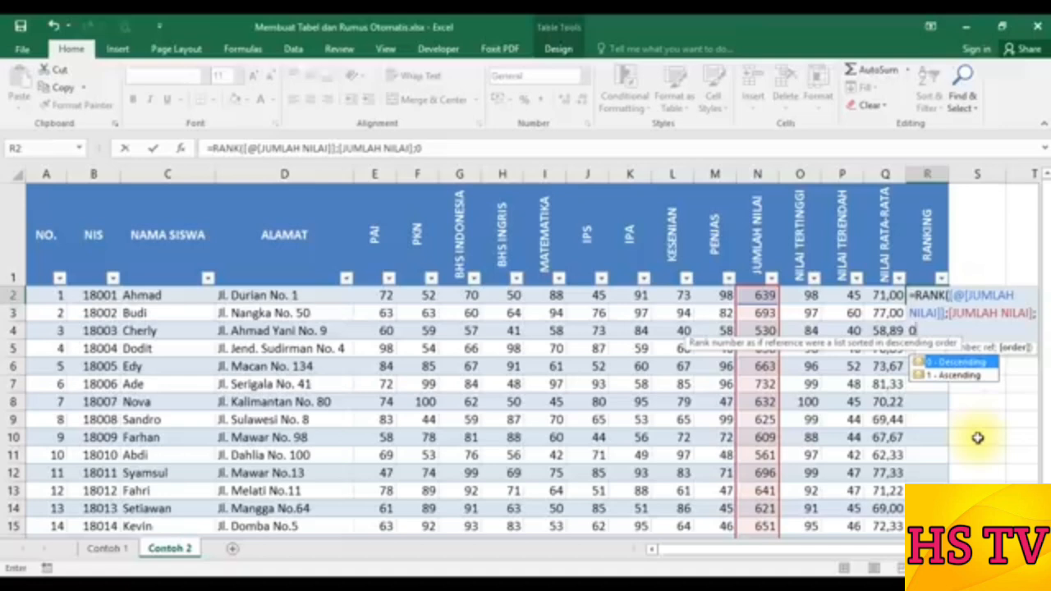
key("Return")
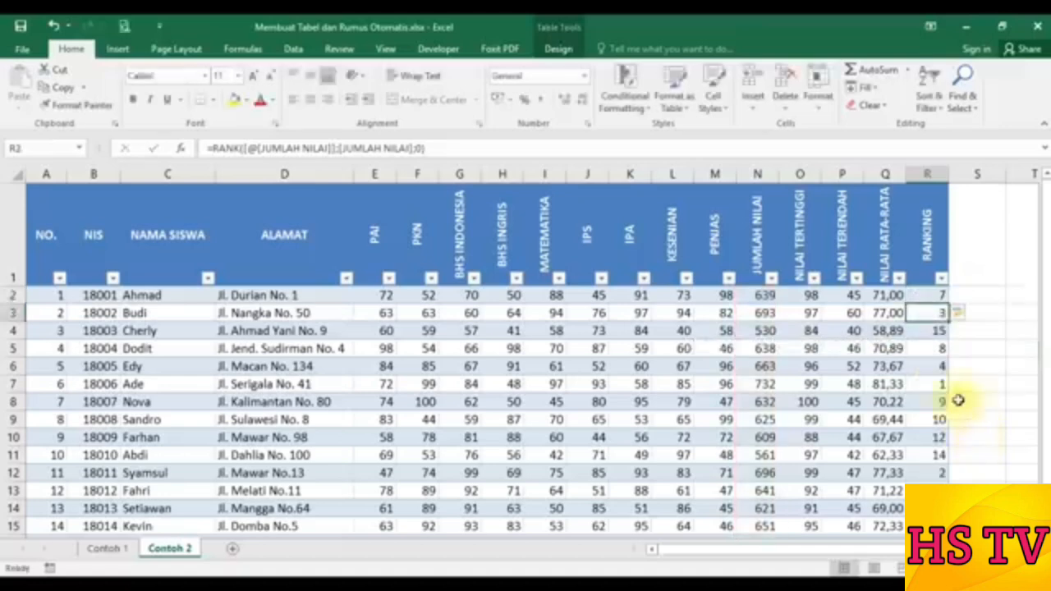
Step: Compare the RANKING values of several students with their JUMLAH NILAI totals to verify the ranking order
scroll(953, 399, "down", 1)
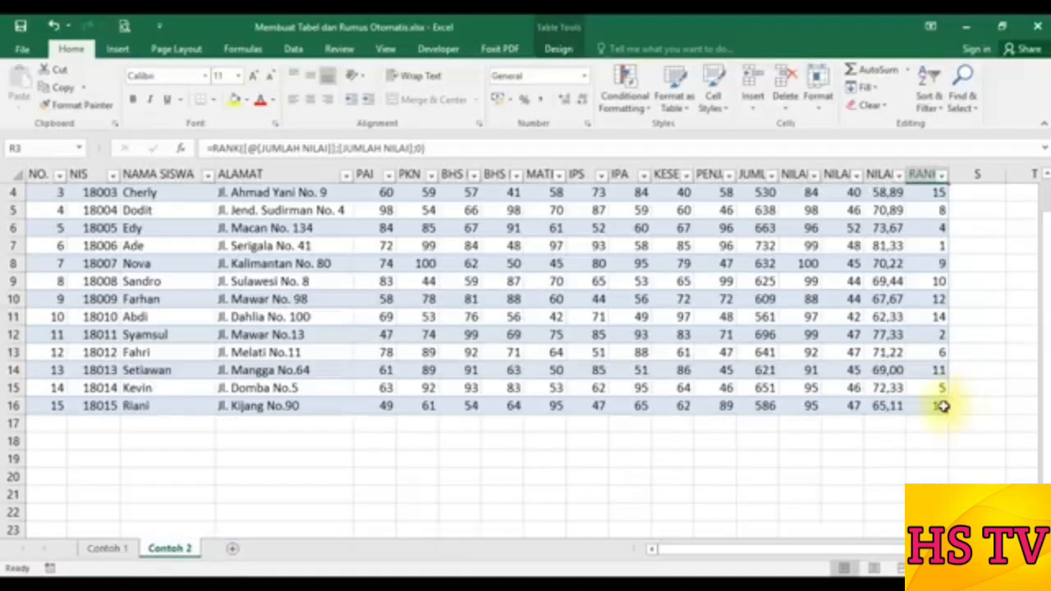
left_click(942, 406)
scroll(942, 404, "up", 1)
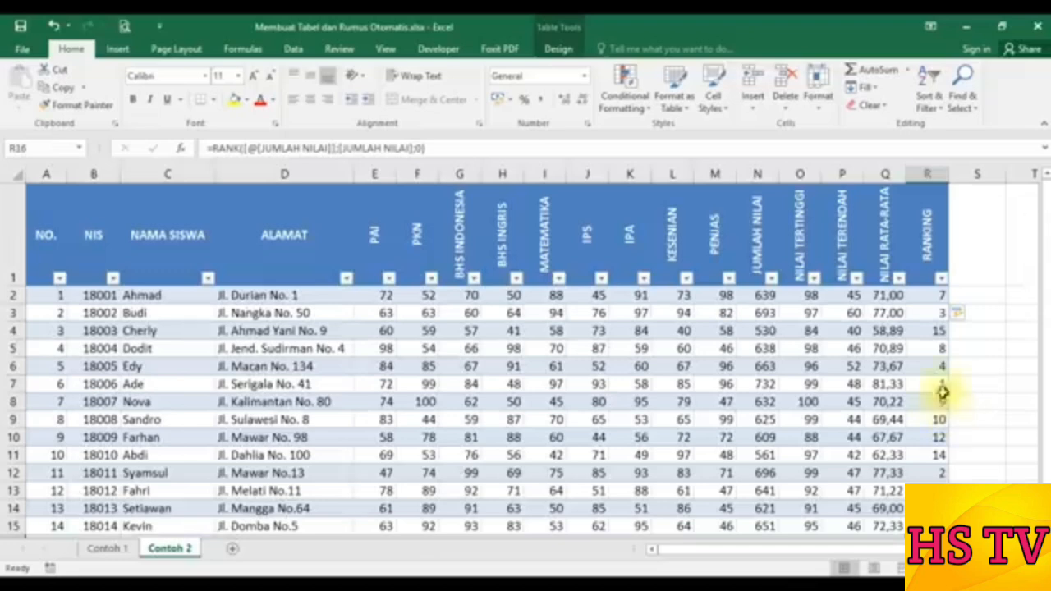
left_click(942, 384)
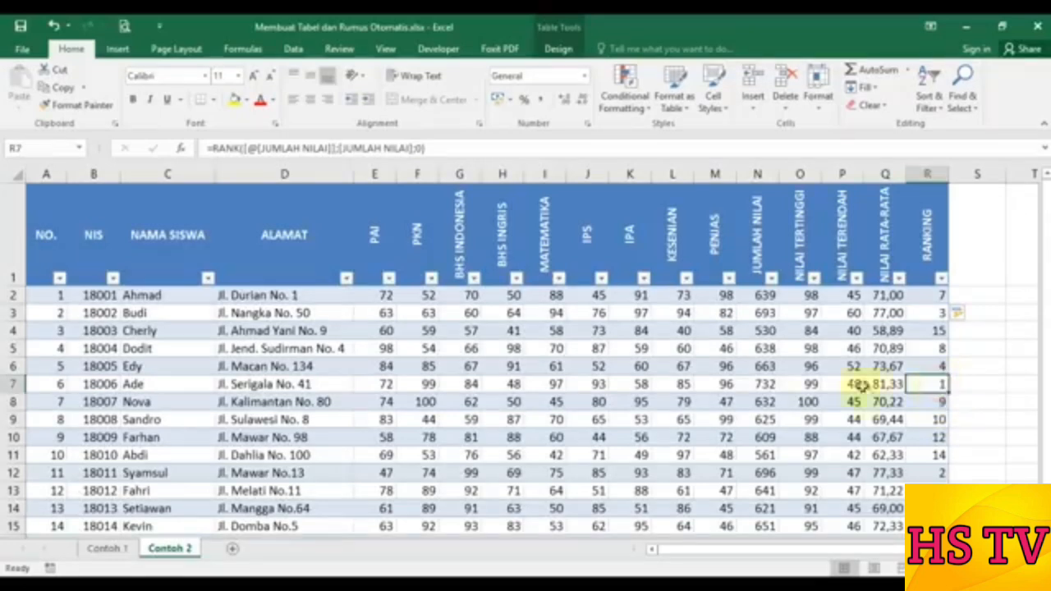
left_click(760, 383)
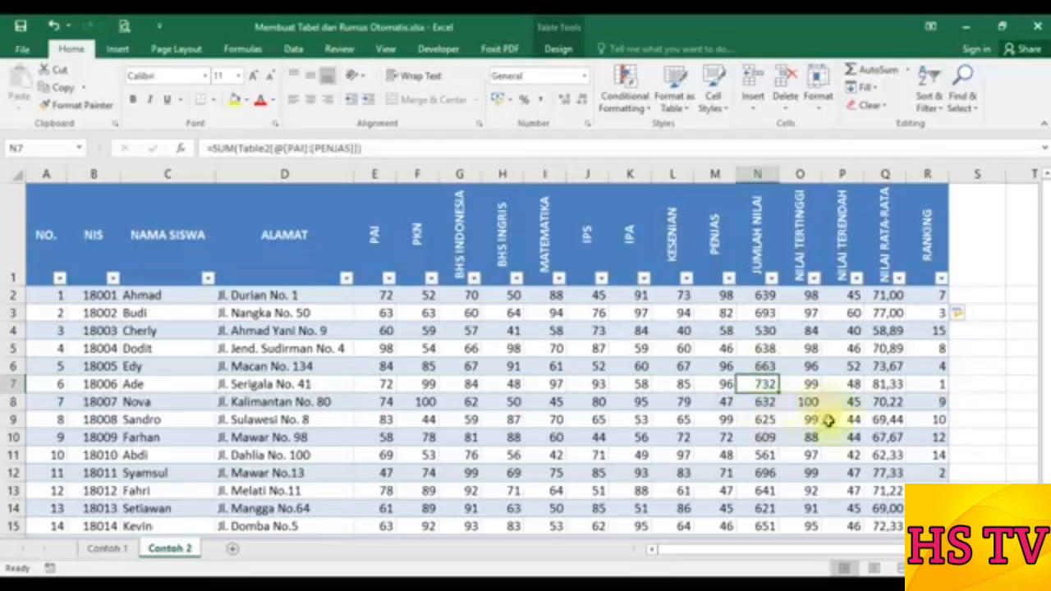
left_click(929, 472)
left_click(754, 473)
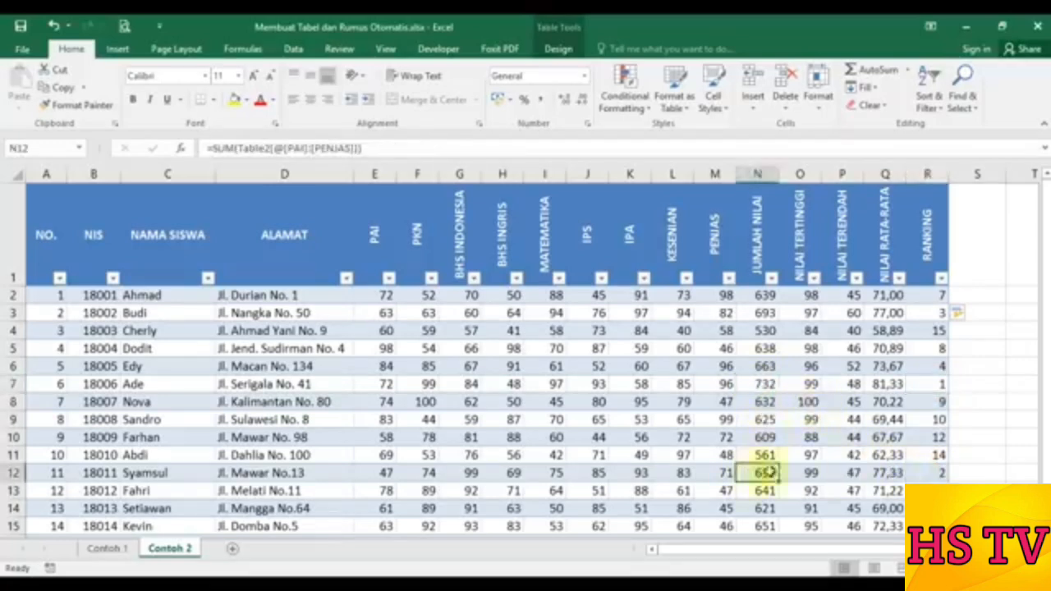
left_click(934, 312)
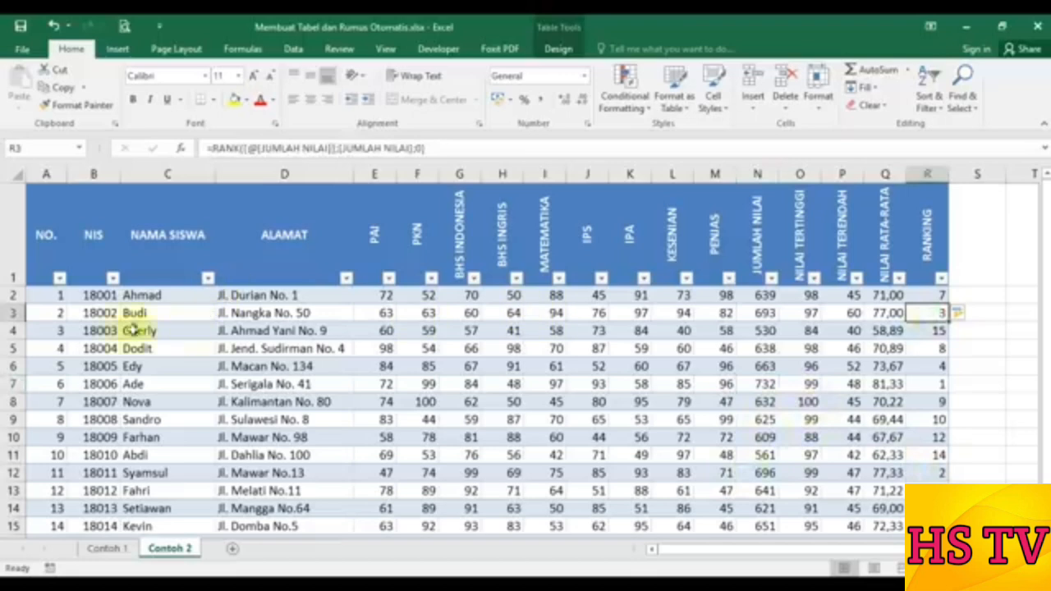
left_click(936, 330)
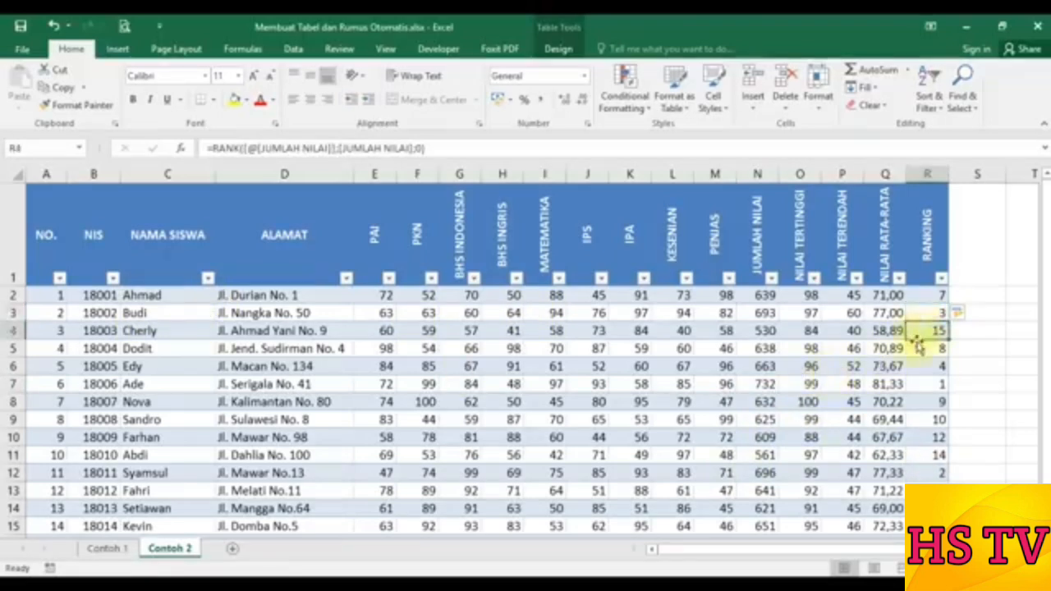
left_click(760, 332)
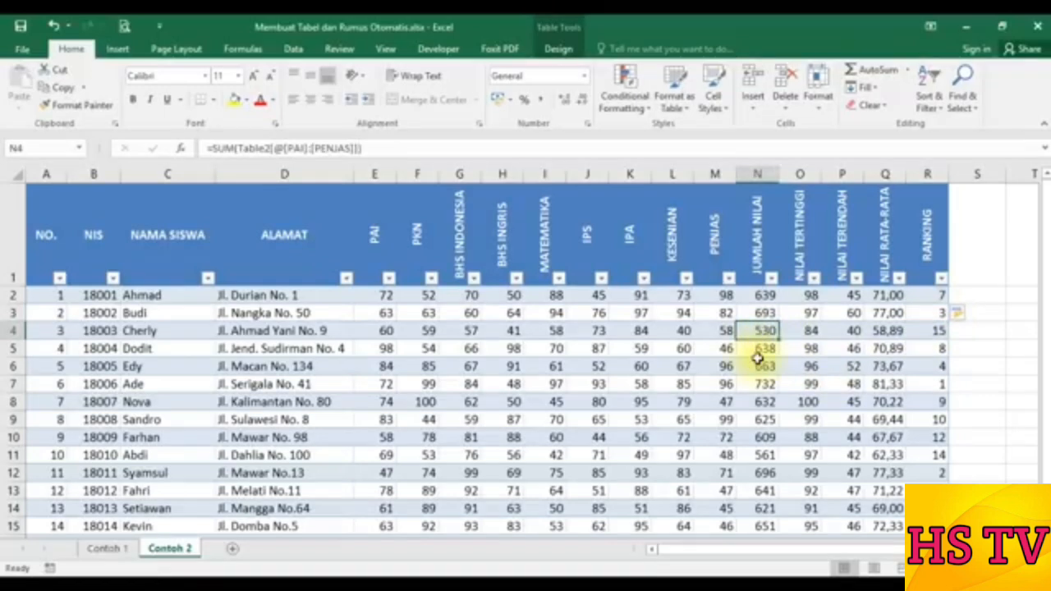
Step: Add a table row with NO. 16 in A17 and check its auto-filled JUMLAH NILAI and RANKING formulas
scroll(757, 358, "down", 1)
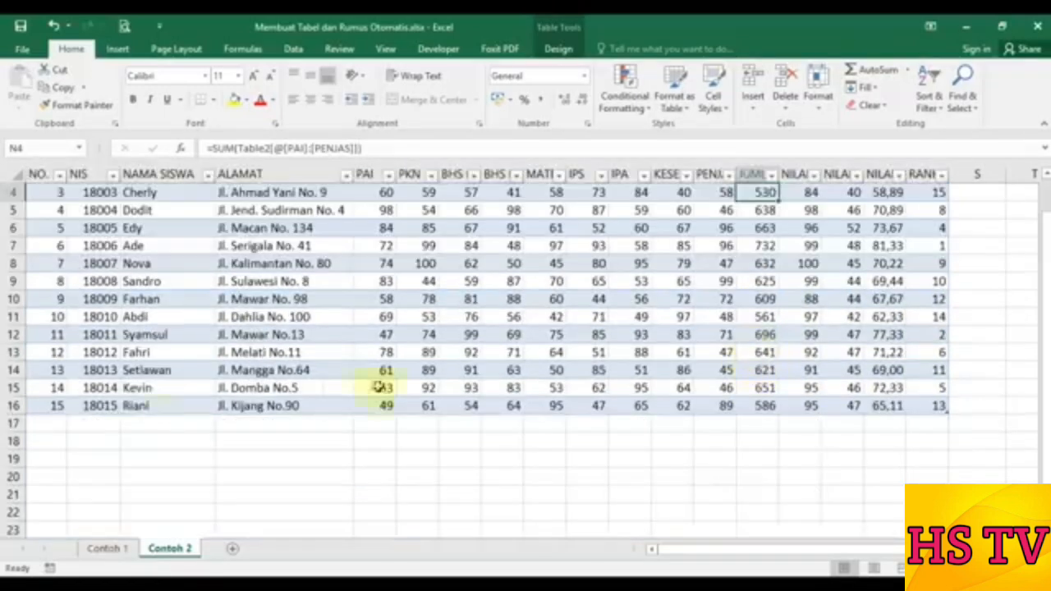
left_click(55, 419)
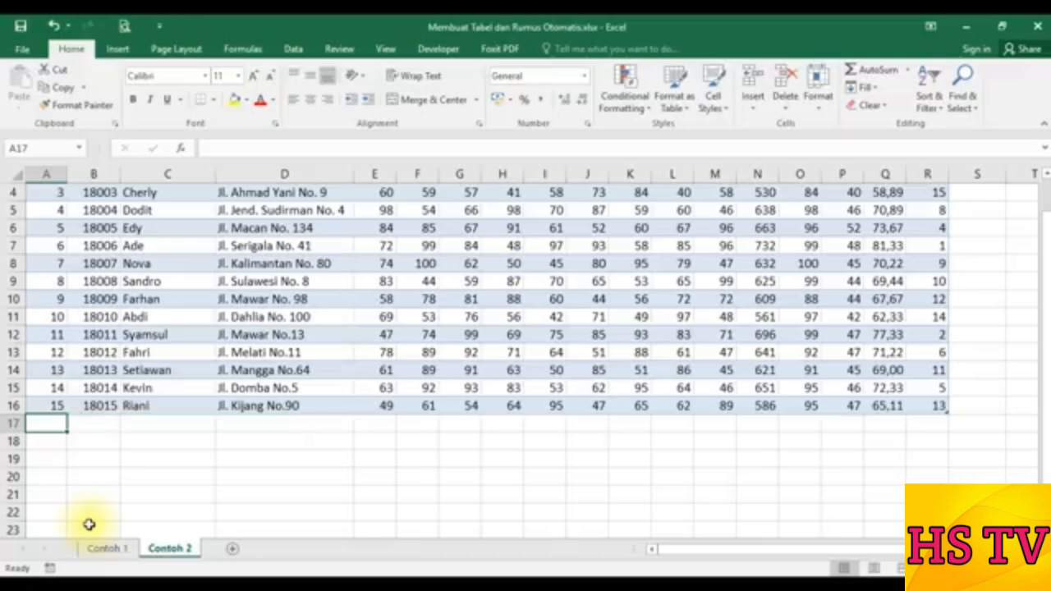
scroll(87, 492, "up", 1)
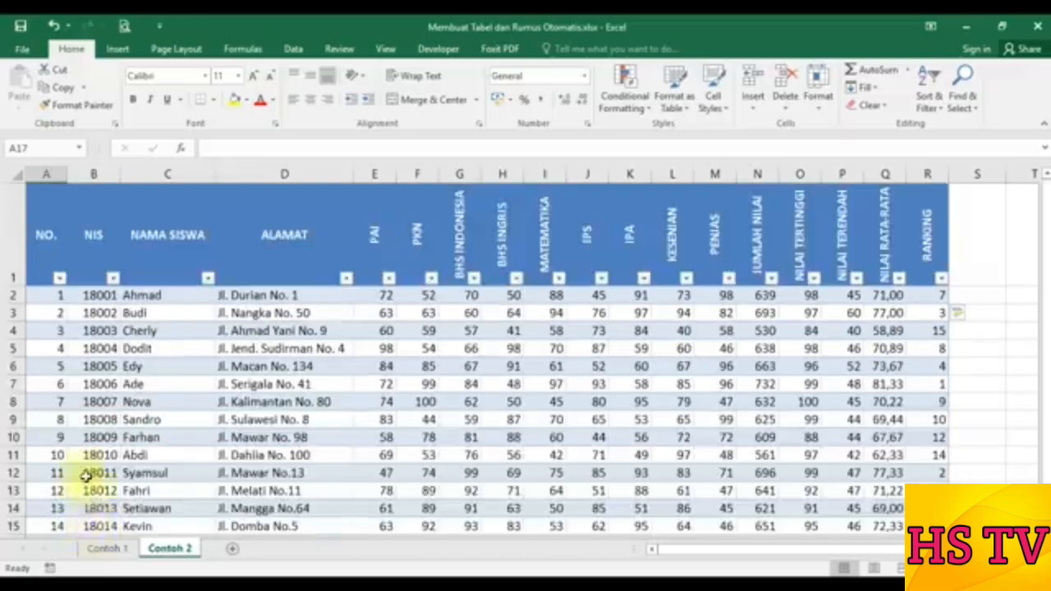
scroll(85, 477, "down", 1)
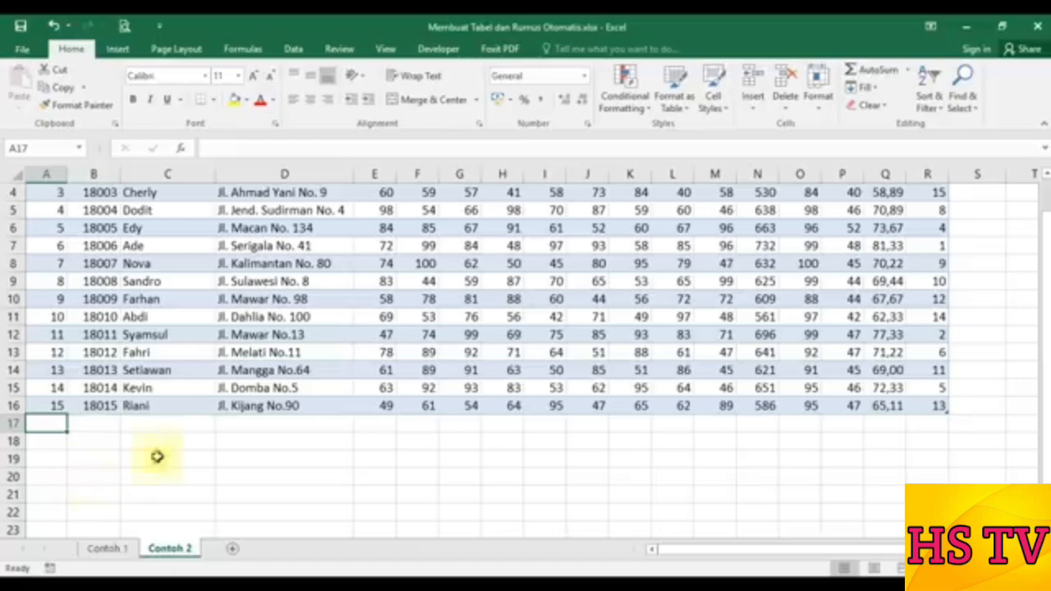
type("16")
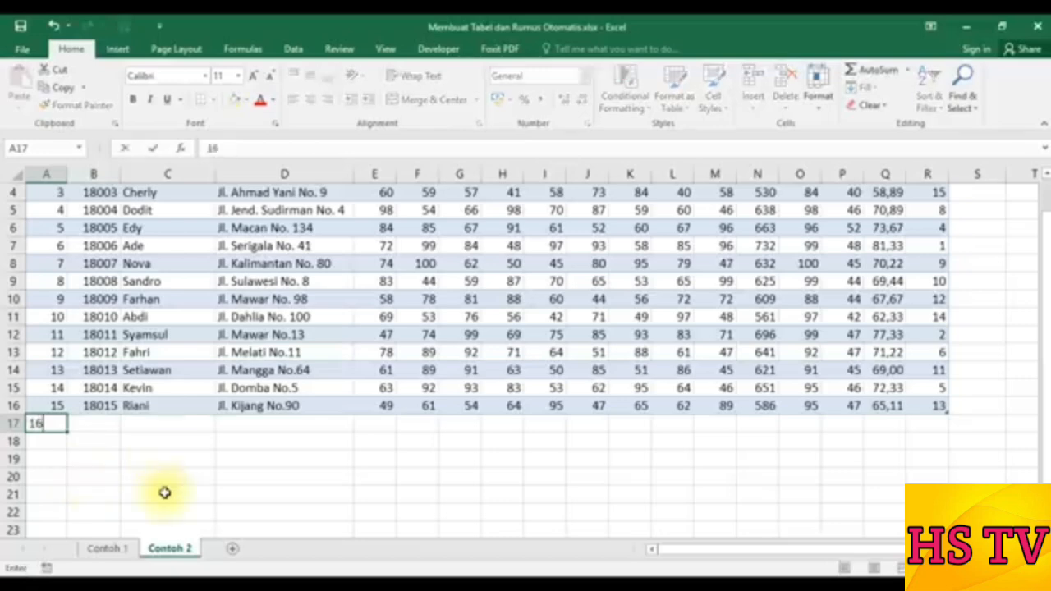
key("Return")
left_click(182, 476)
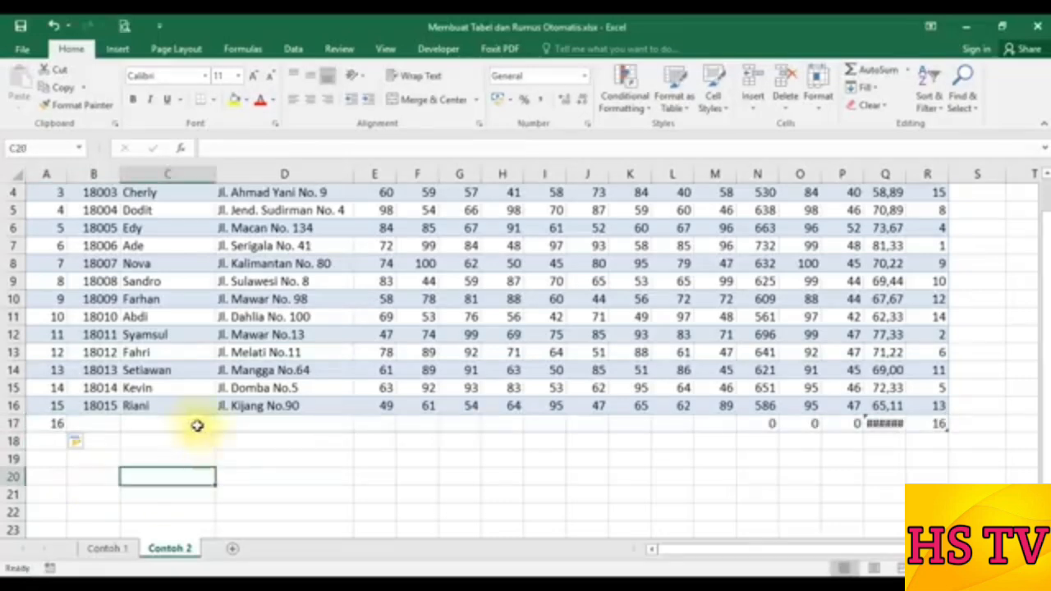
left_click(756, 426)
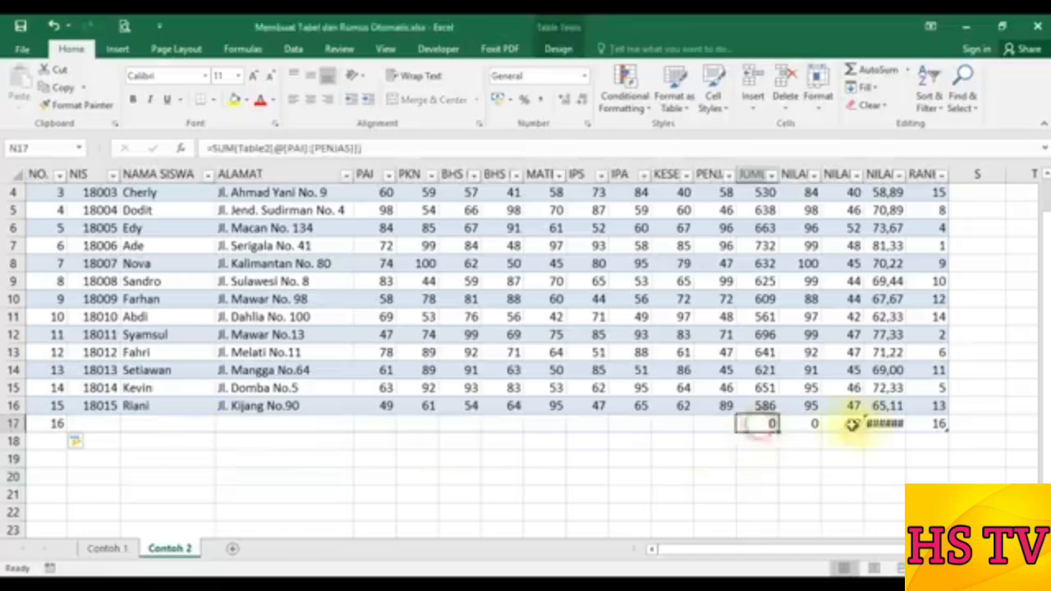
left_click(916, 422)
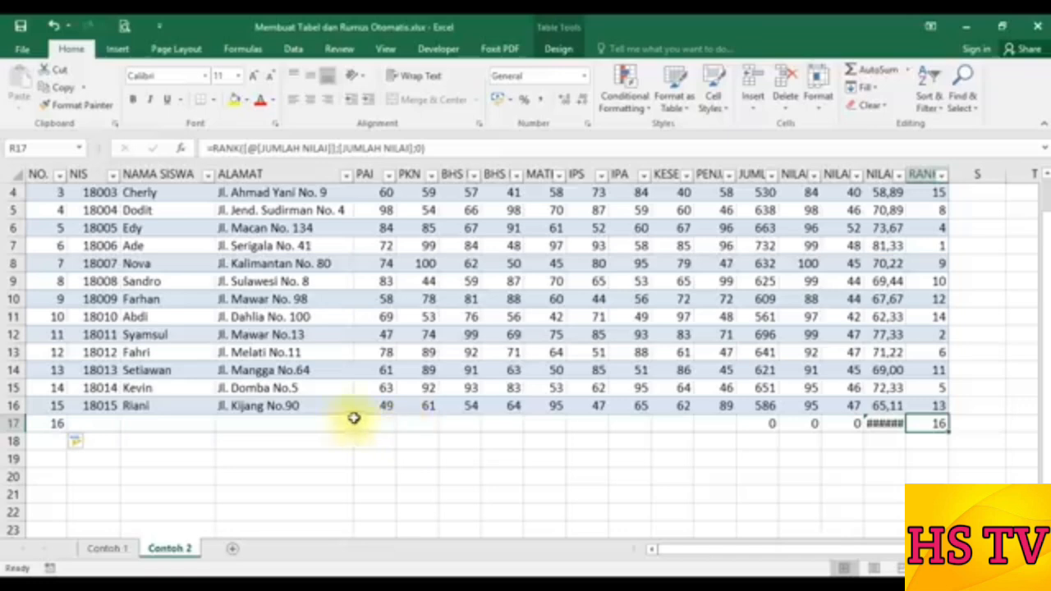
Step: Enter the new student's NIS number, name and street address in row 17 of the table
left_click(110, 421)
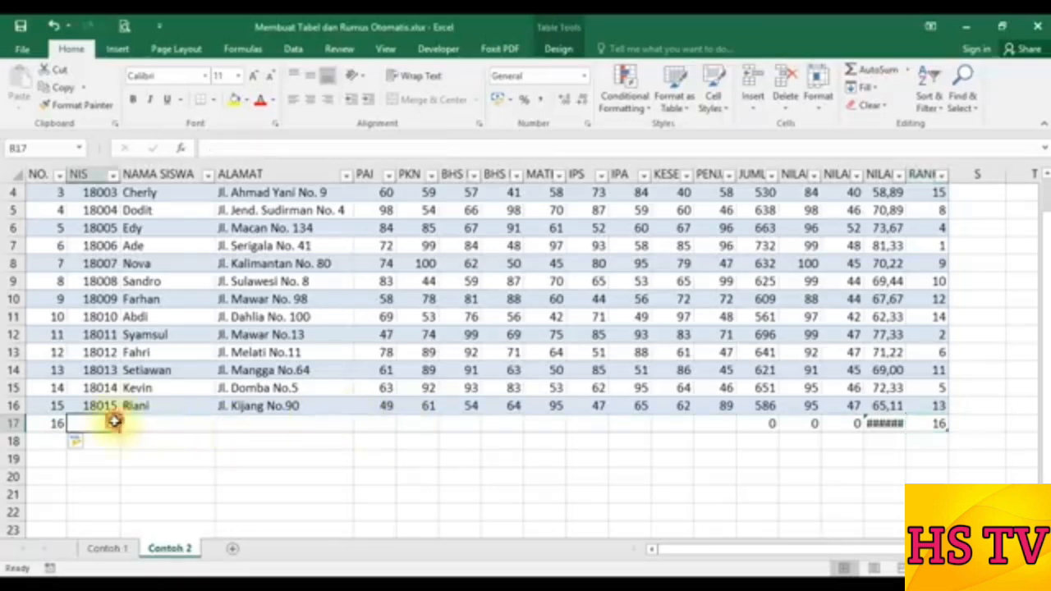
type("18")
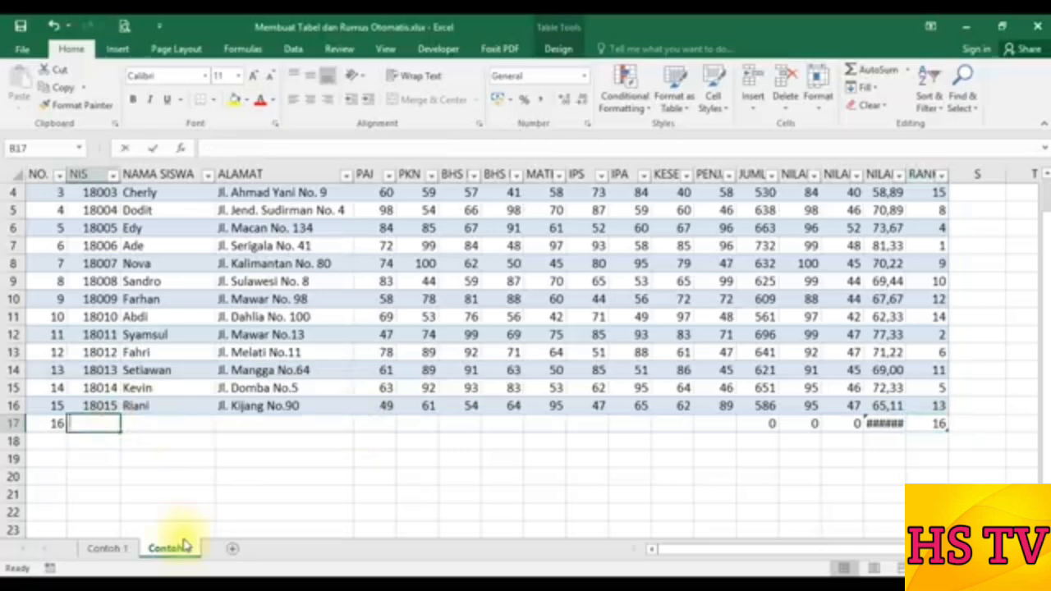
type("016")
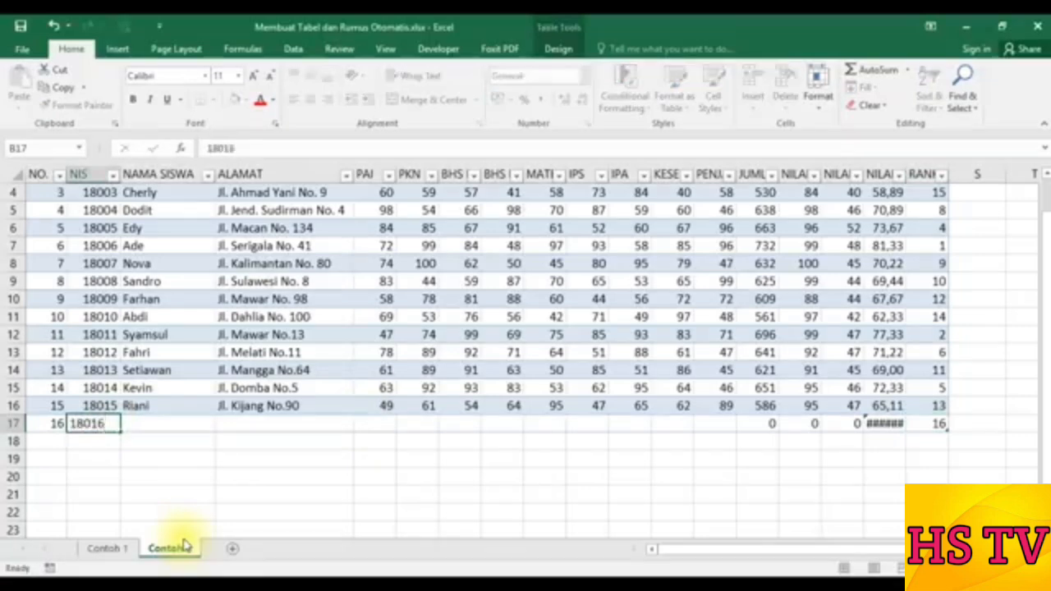
key("Tab")
type("Fulan")
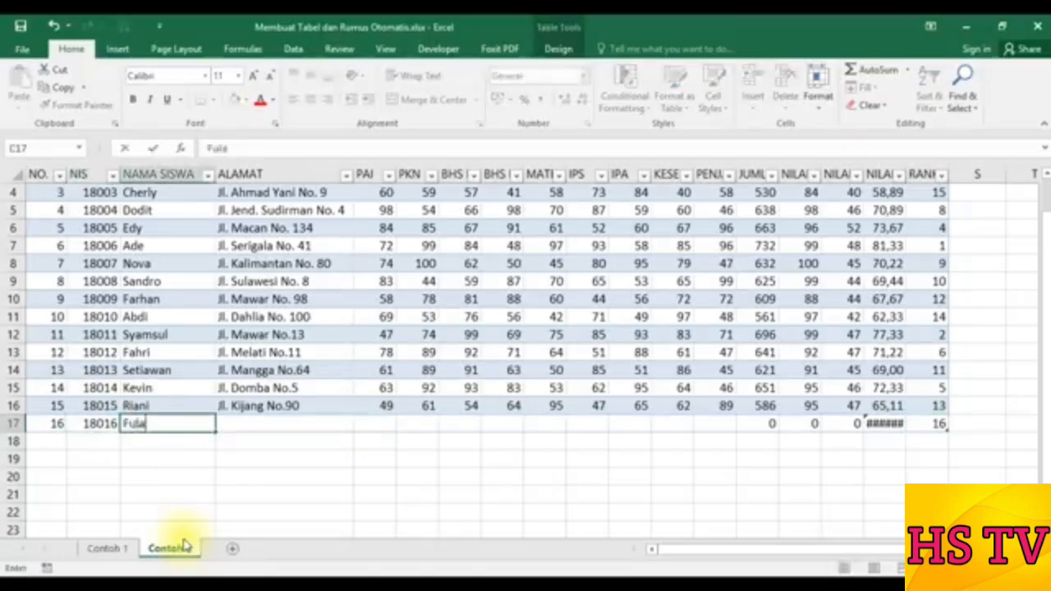
key("Tab")
type("Jl.")
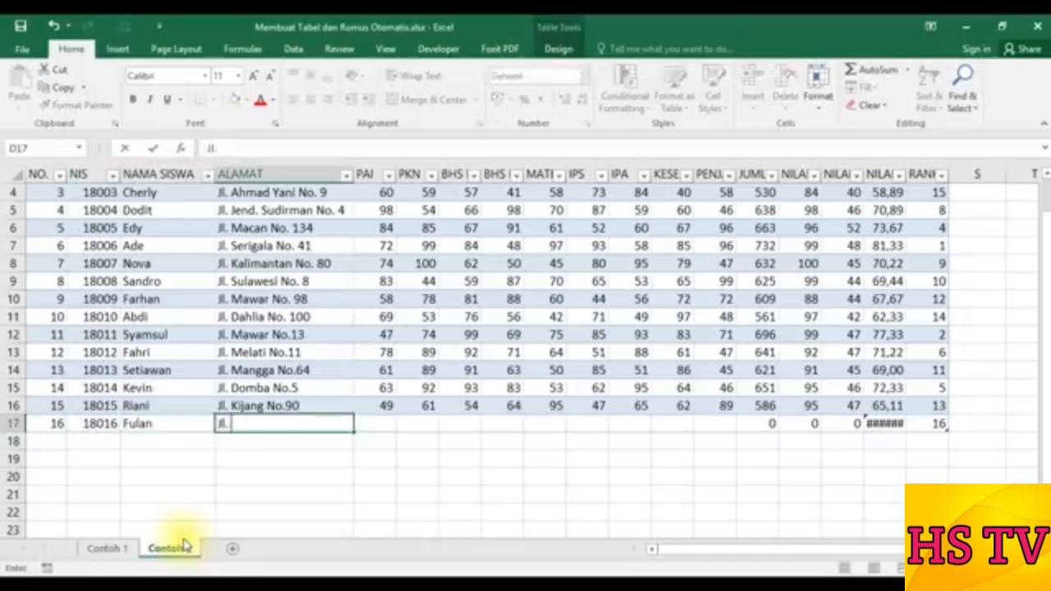
type(" Harimau No")
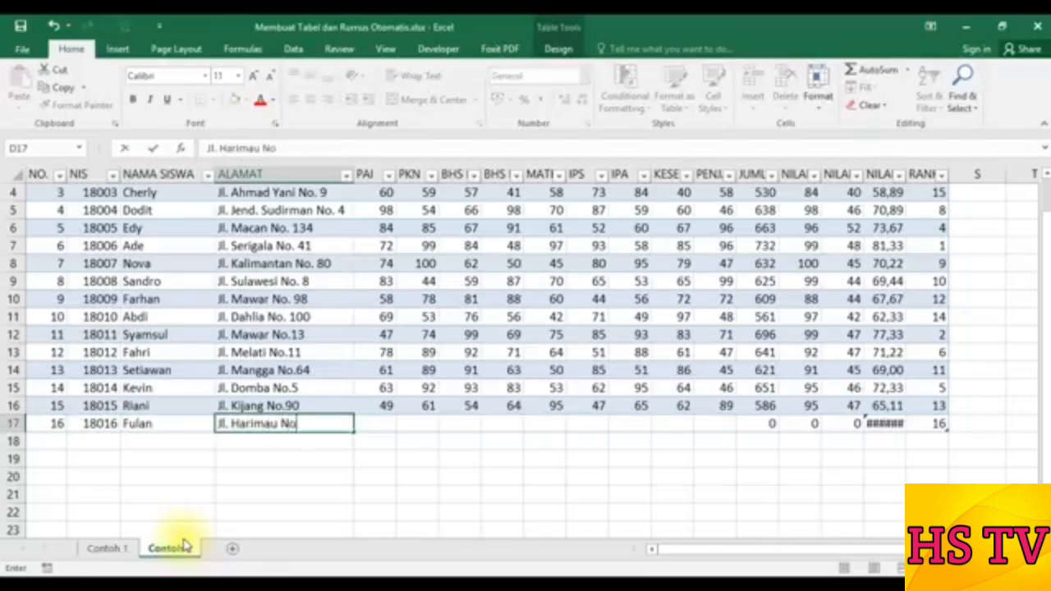
type(".10")
key("Return")
Step: Enter row 17 scores of PAI 89, PKN 78, BHS INDONESIA 67, BHS INGRIS 78 and MATEMATIKA 98
key("Up")
key("Right")
key("Right")
key("Right")
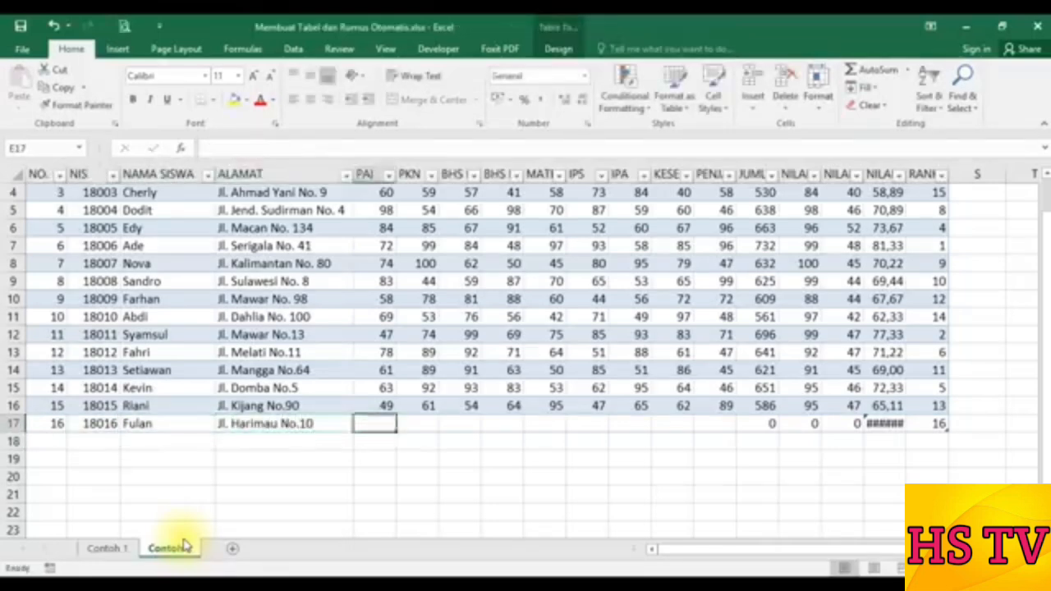
type("89")
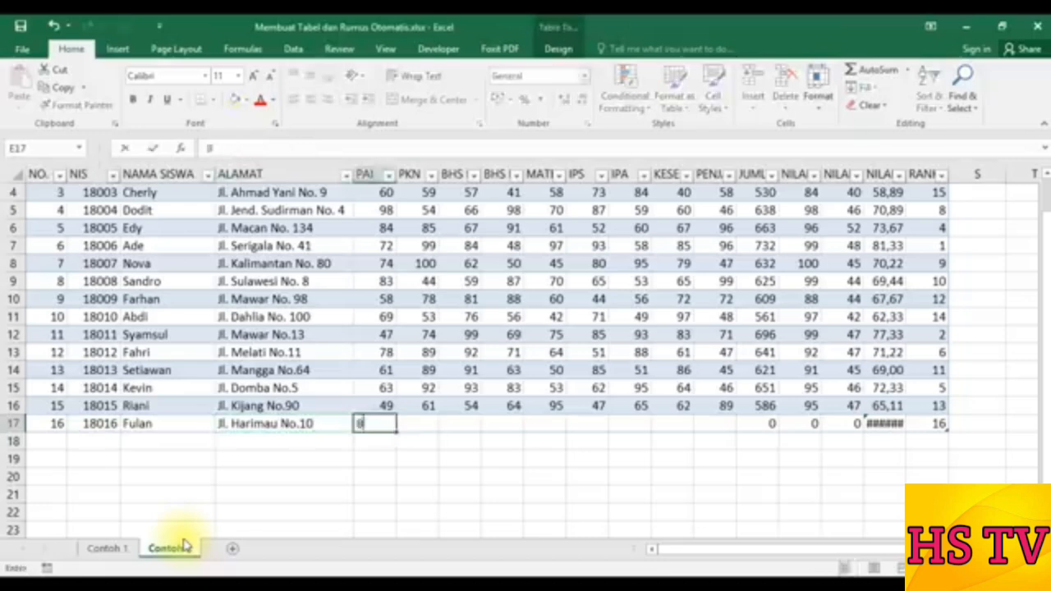
key("Tab")
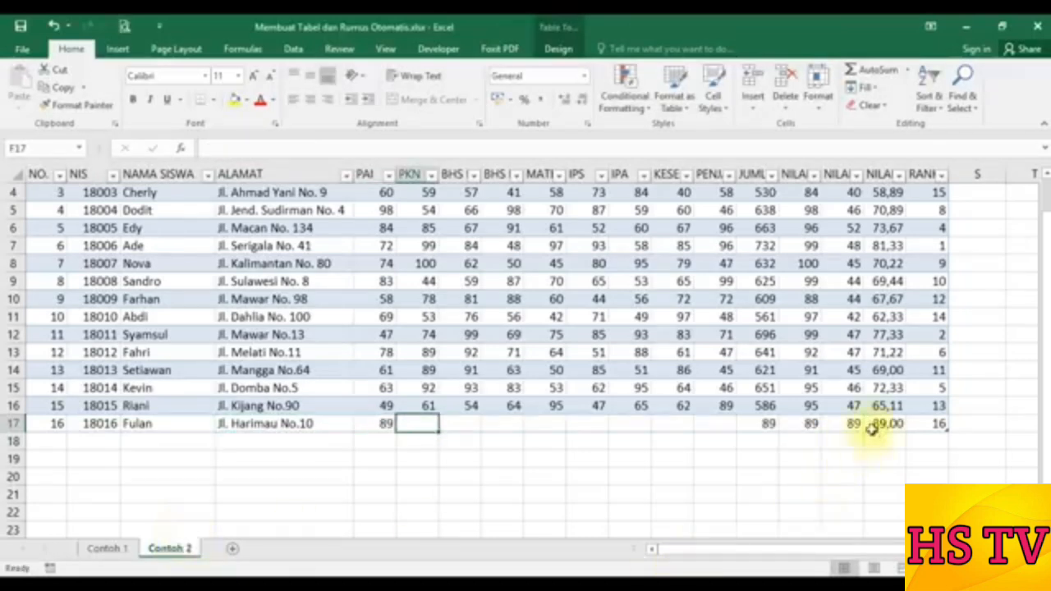
type("78")
key("Tab")
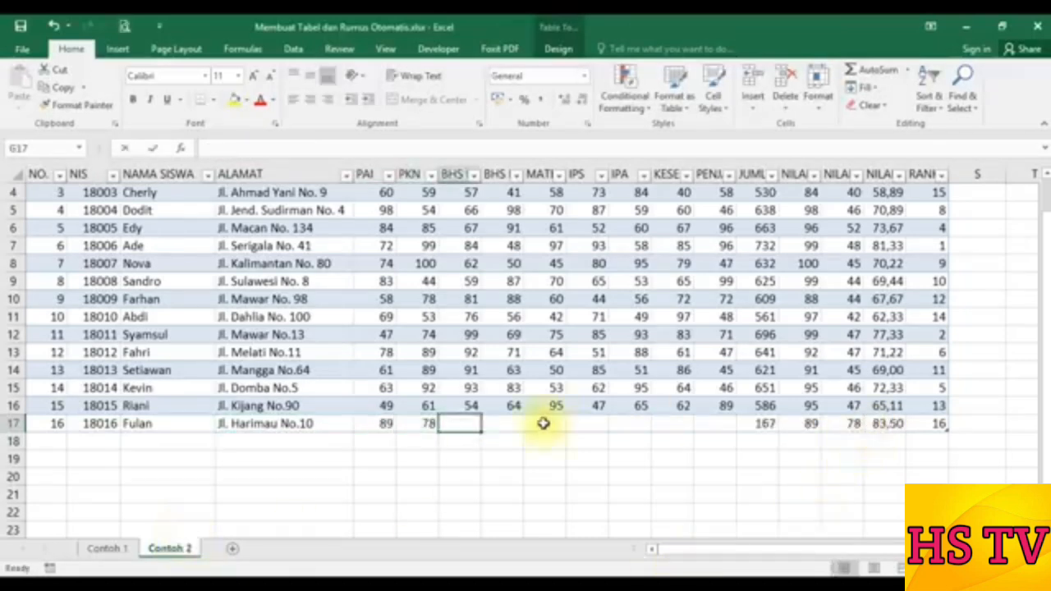
type("67")
key("Tab")
type("78")
key("Tab")
type("98")
key("Tab")
Step: Enter row 17 scores of IPS 90, IPA 90, KESENIAN 98 and PENJAS 78
type("90")
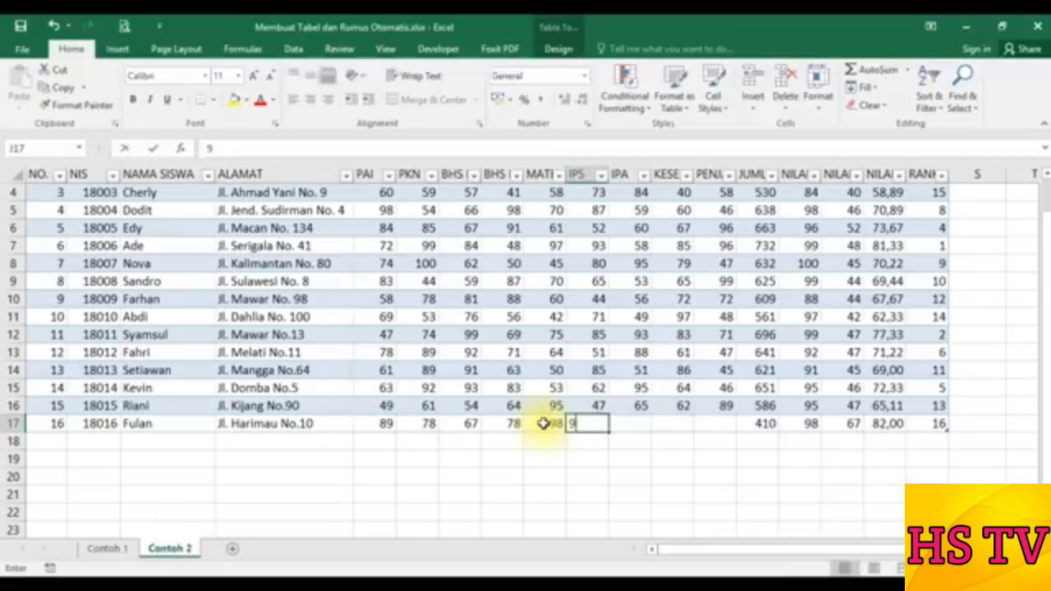
key("Tab")
type("90")
key("Tab")
type("98")
key("Tab")
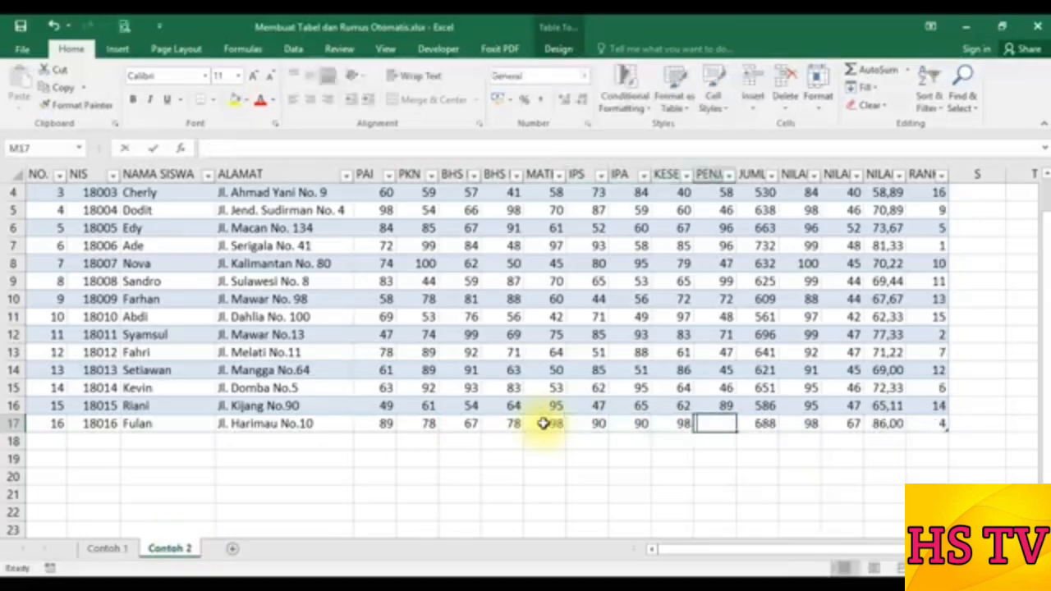
type("78")
key("Return")
Step: Review the new student's calculated results in row 17 and compare the JUMLAH NILAI with the other rows
left_click(768, 475)
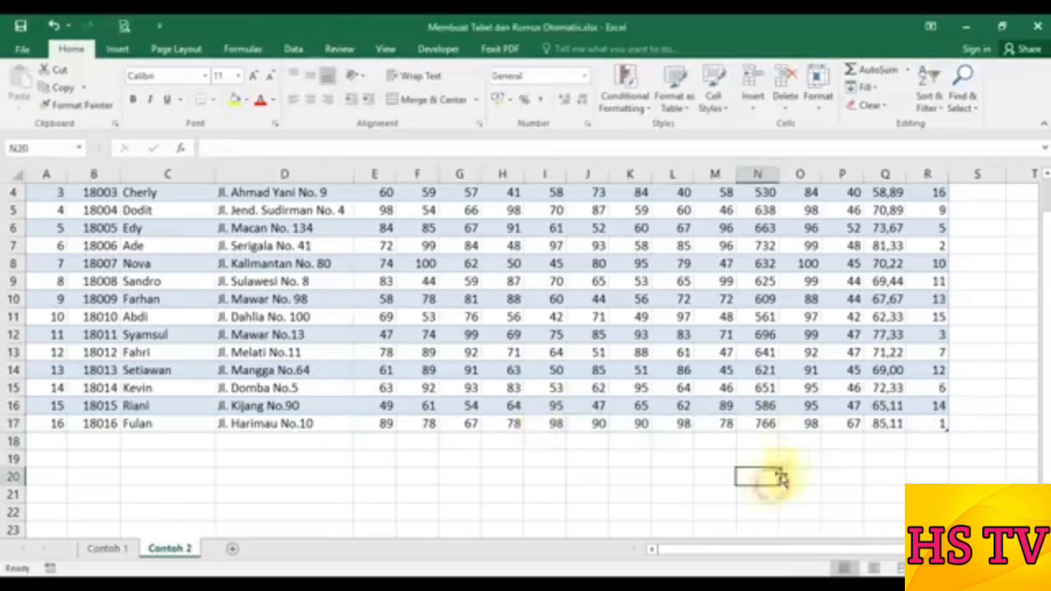
scroll(793, 460, "up", 2)
scroll(800, 436, "down", 1)
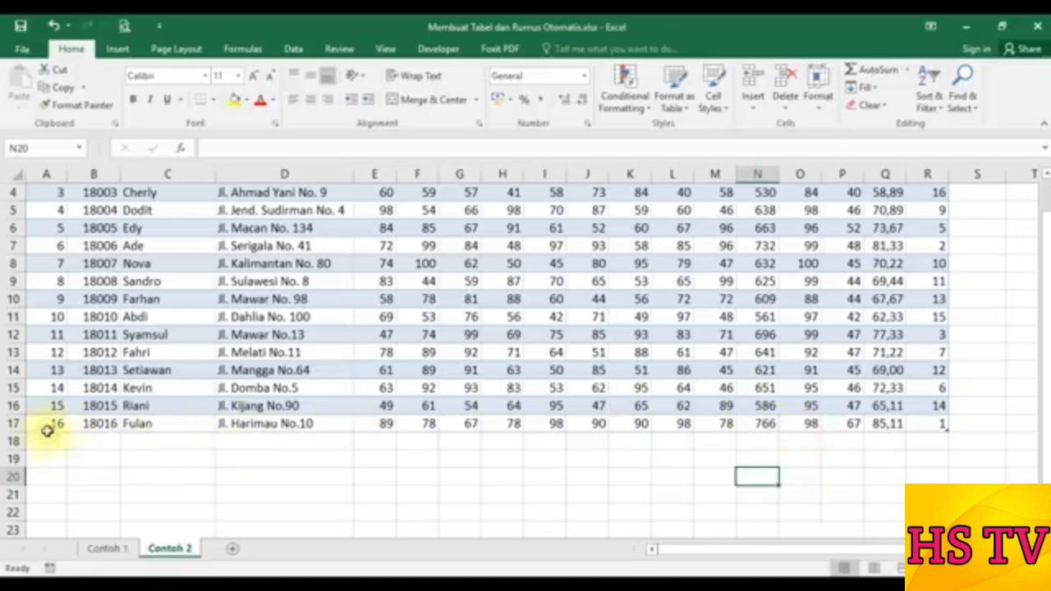
scroll(54, 435, "up", 1)
scroll(55, 434, "down", 1)
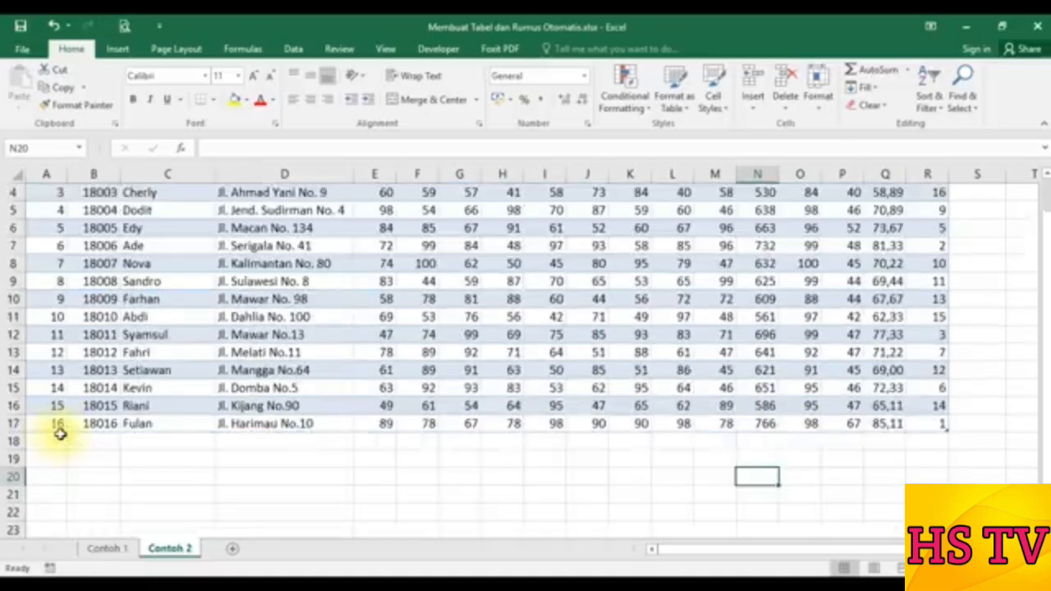
left_click(763, 425)
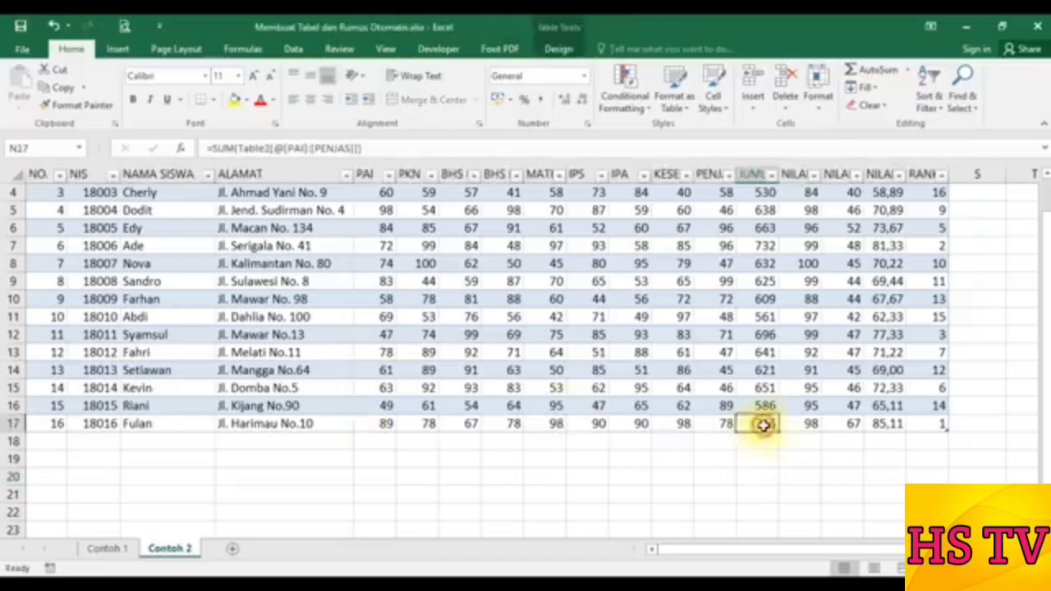
scroll(782, 421, "up", 1)
scroll(775, 402, "down", 1)
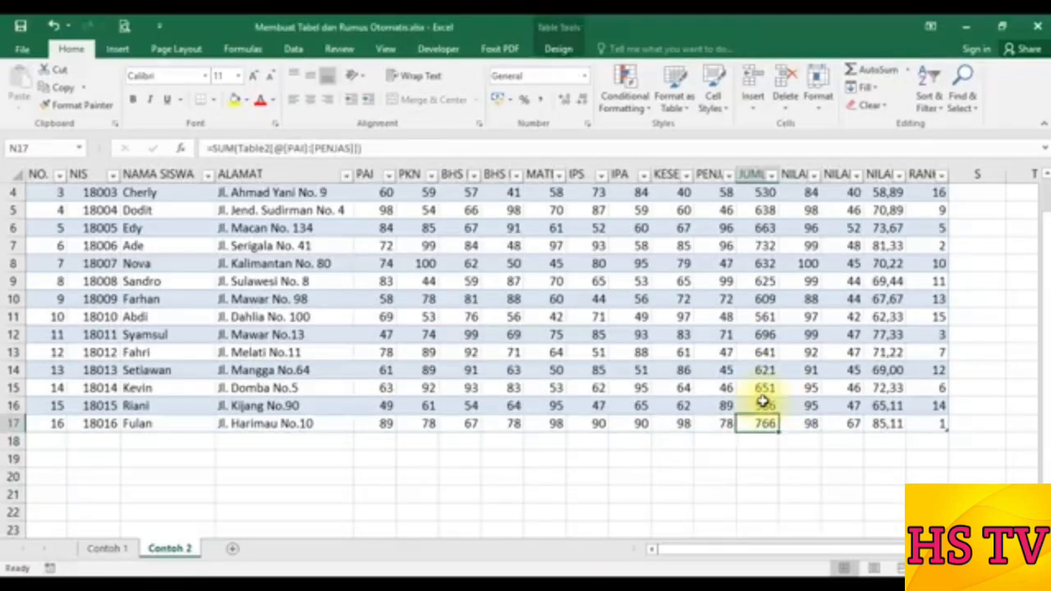
Step: Extend the table with another row by entering NO. 17 in A18
left_click(55, 441)
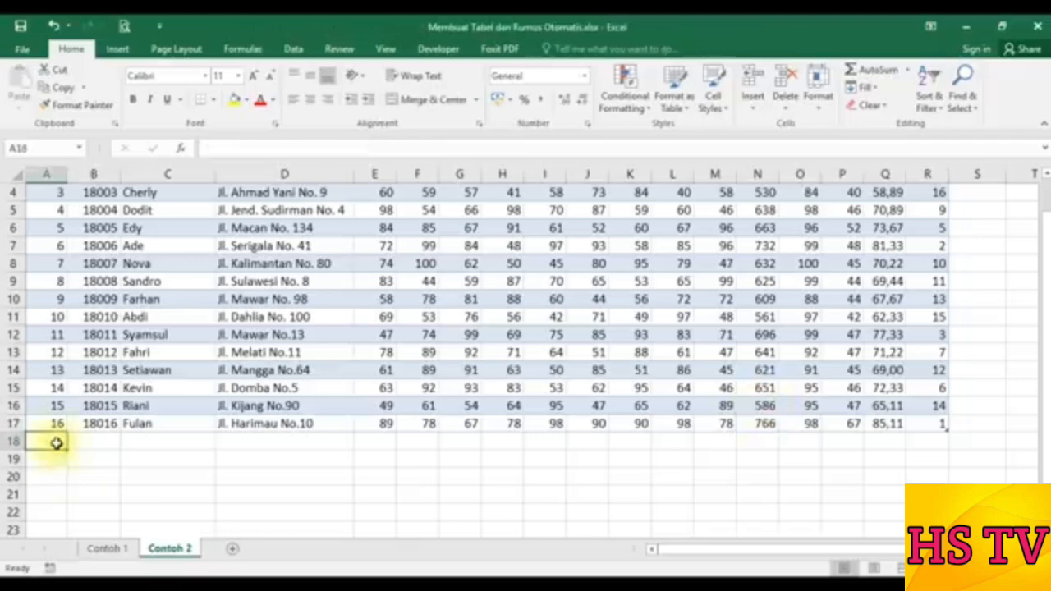
type("17")
key("Return")
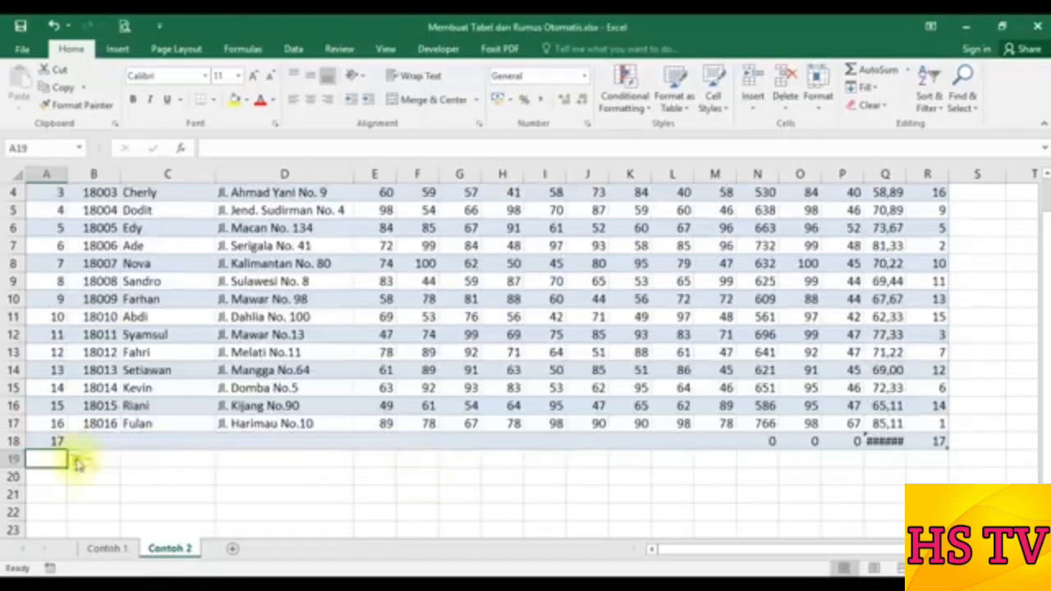
Step: Enter the new student's NIS number and name in row 18 of the table
left_click(78, 439)
left_click(46, 460)
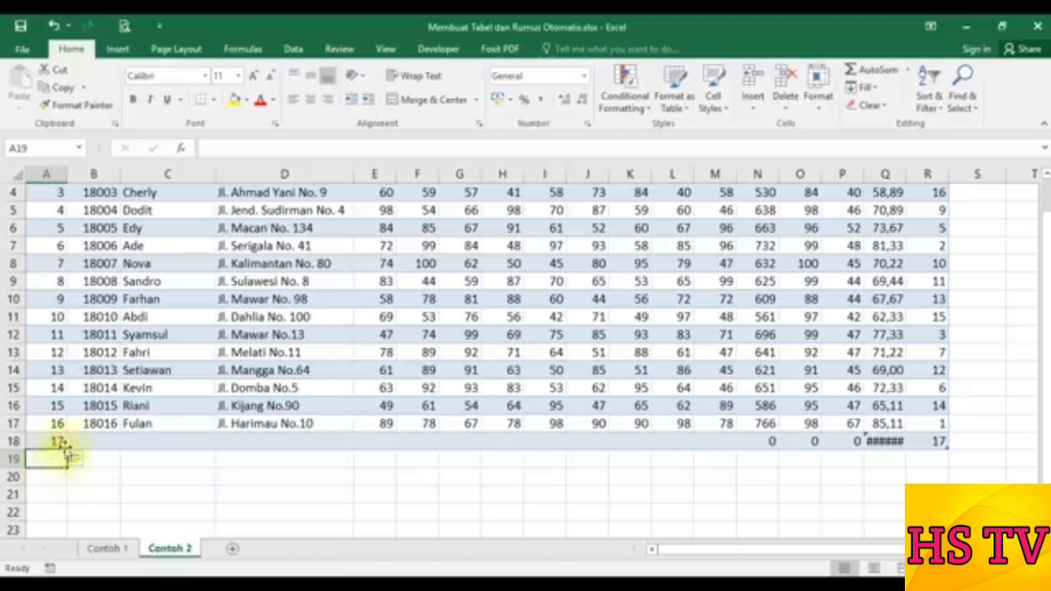
left_click(77, 441)
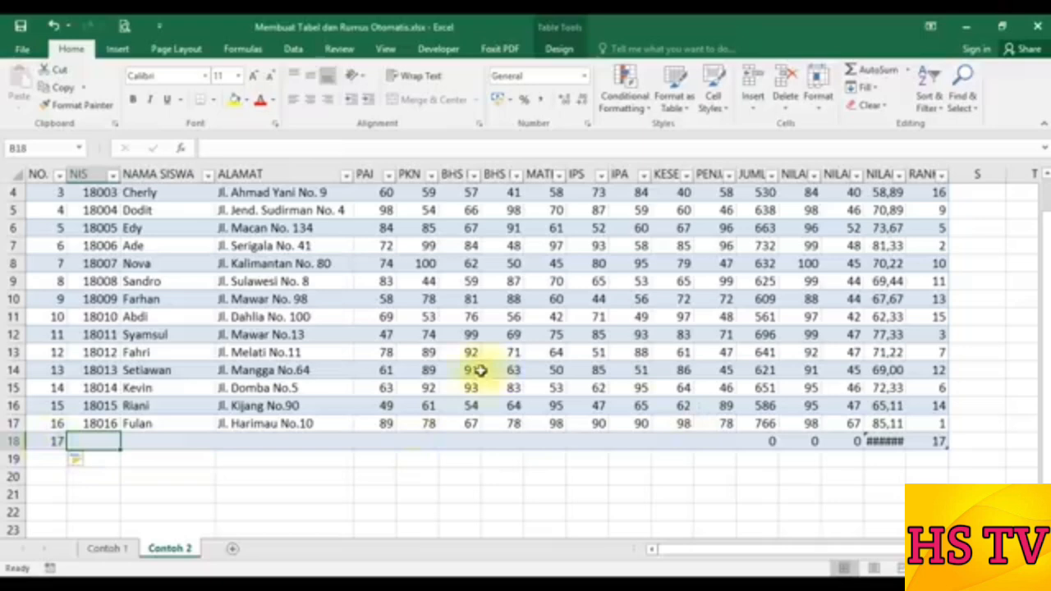
scroll(854, 263, "up", 1)
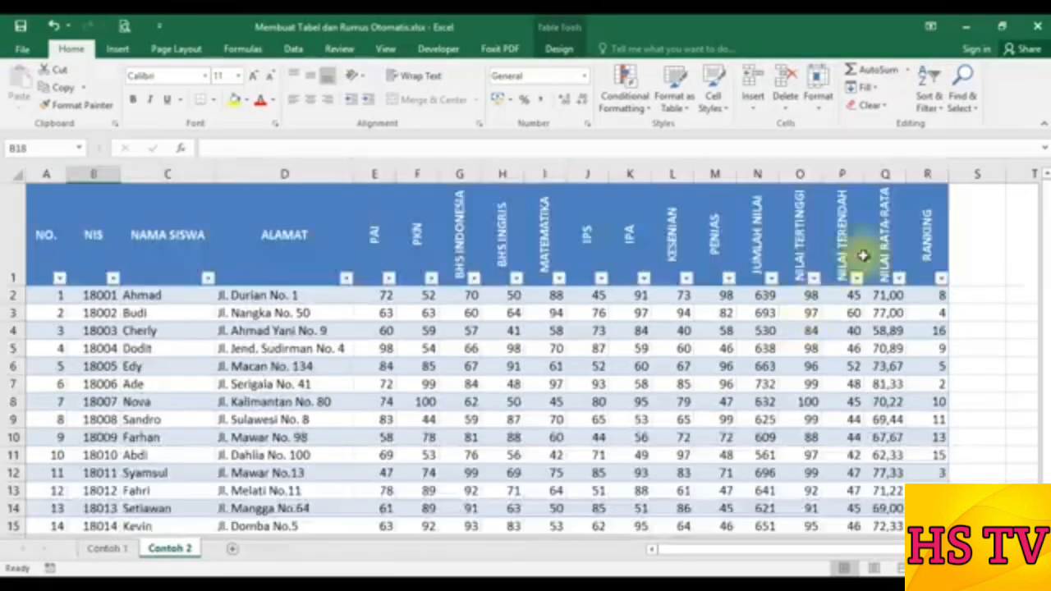
scroll(556, 411, "down", 1)
type("18017")
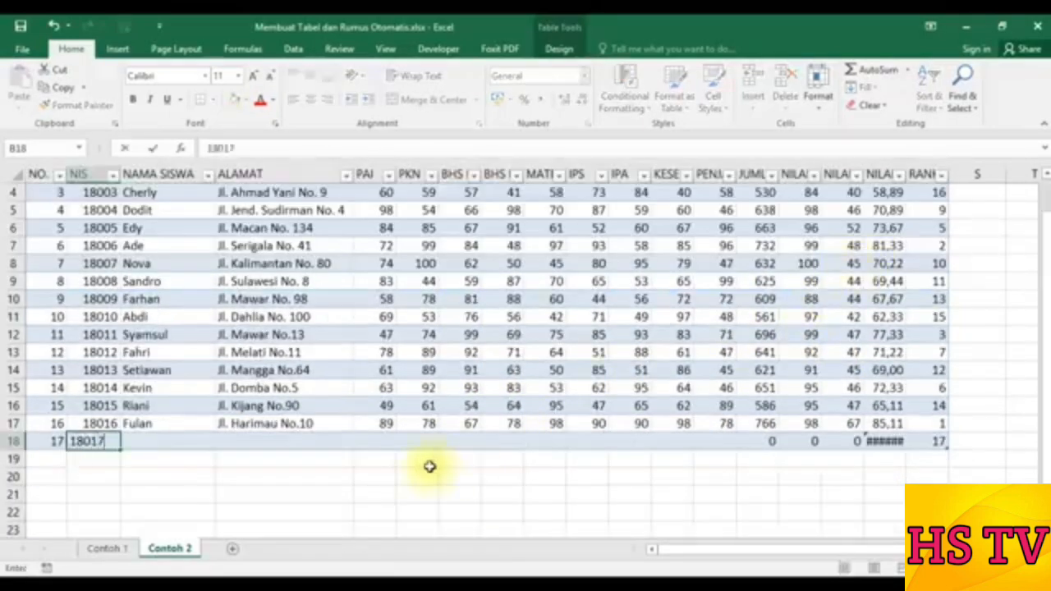
key("Tab")
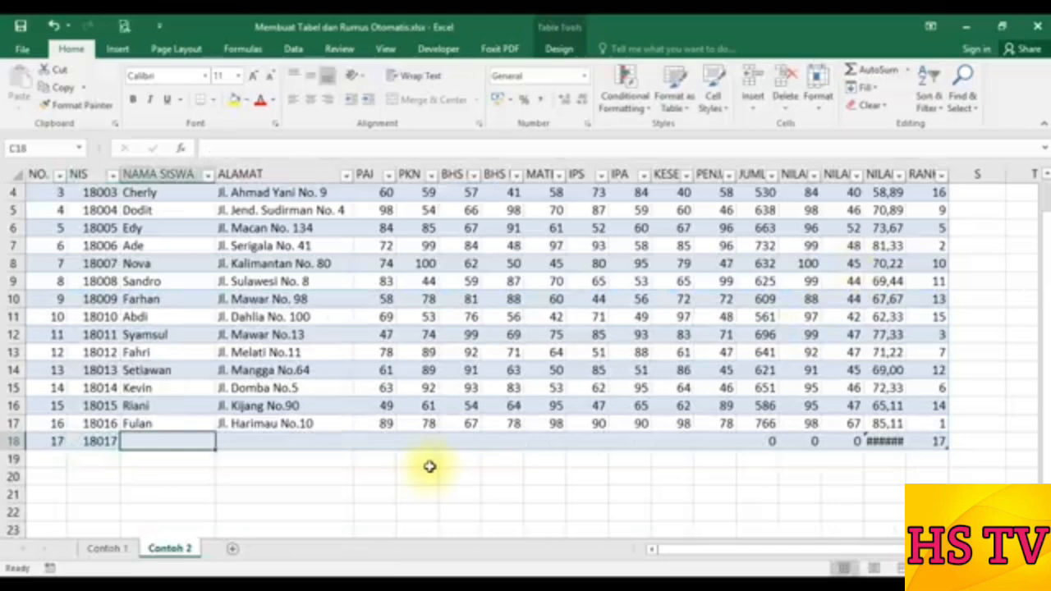
type("Rahma")
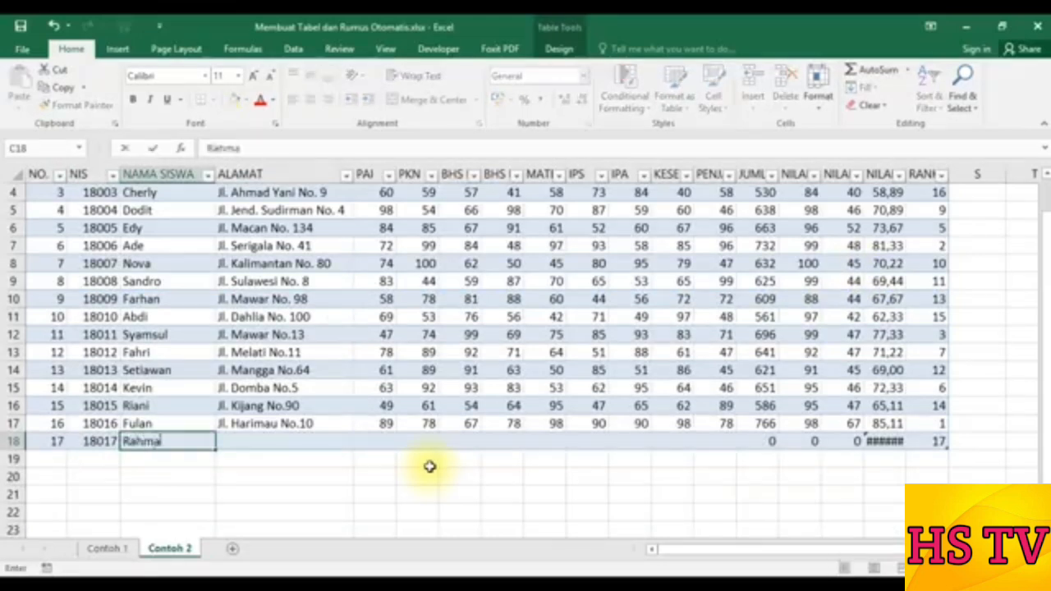
key("Tab")
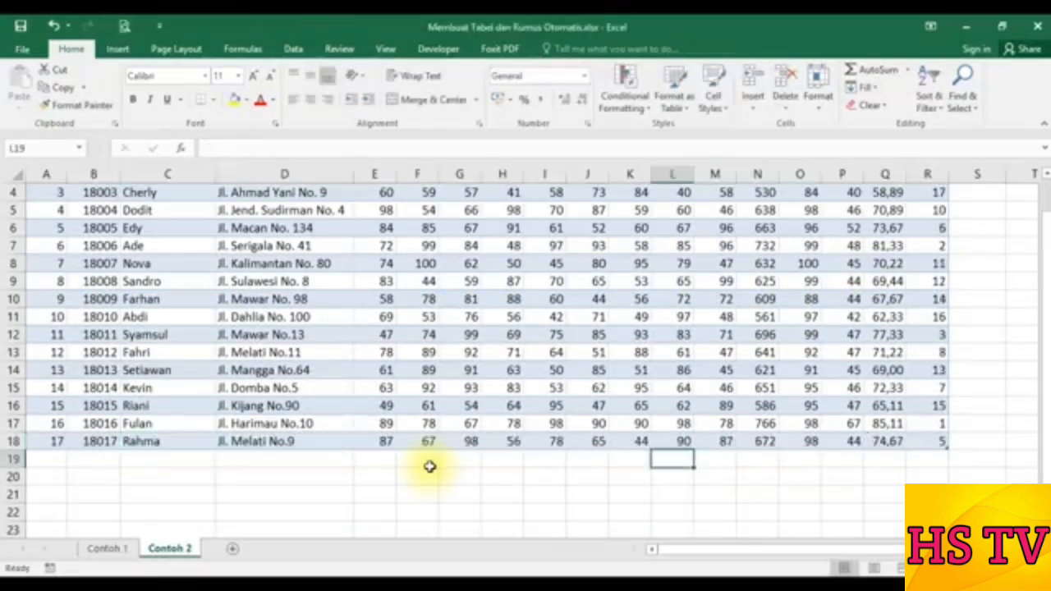
Step: Examine the recalculated RANKING column from the first row through row 18, including the ranking formula in R2, and return to cell A1
scroll(774, 394, "up", 1)
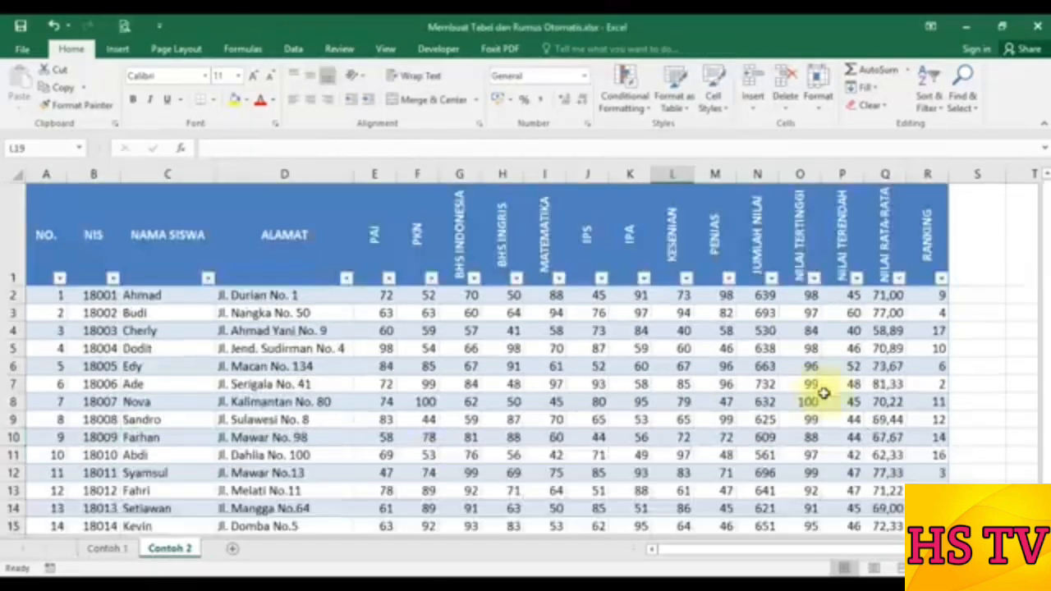
scroll(821, 394, "down", 1)
scroll(832, 380, "up", 1)
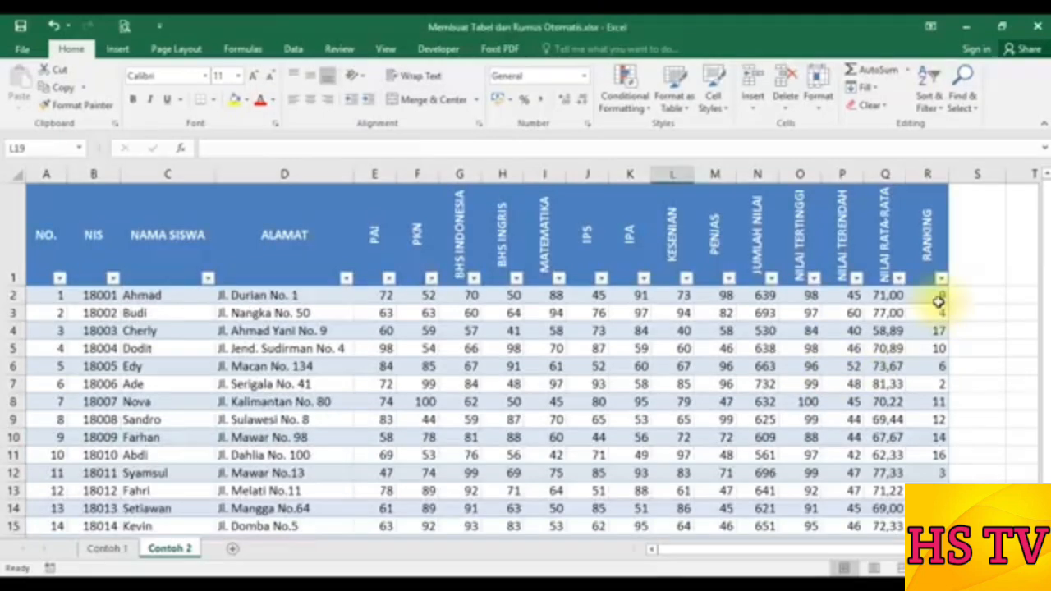
left_click(939, 294)
scroll(936, 382, "down", 1)
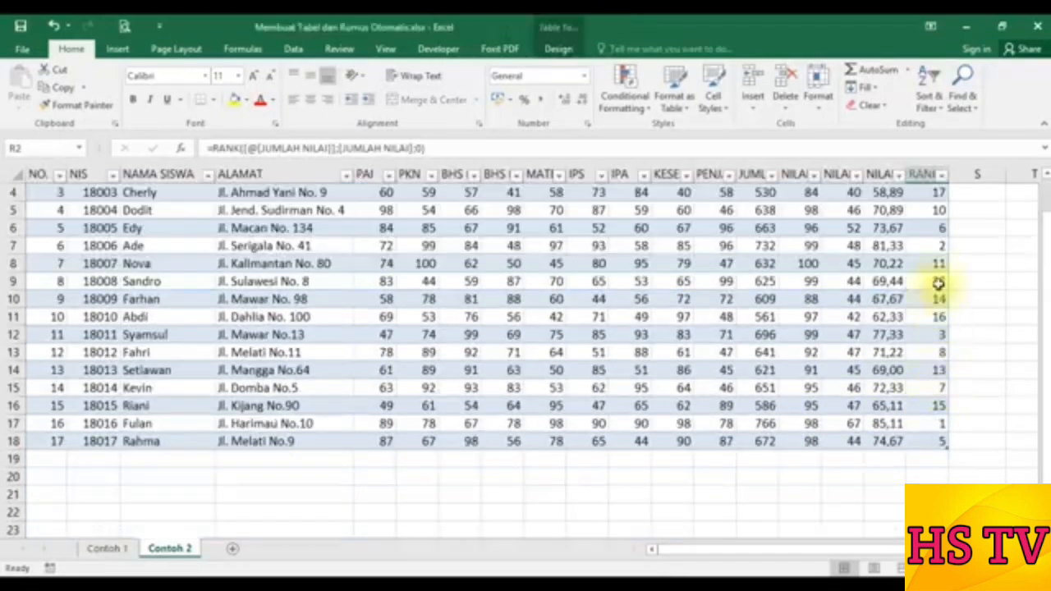
scroll(934, 337, "up", 1)
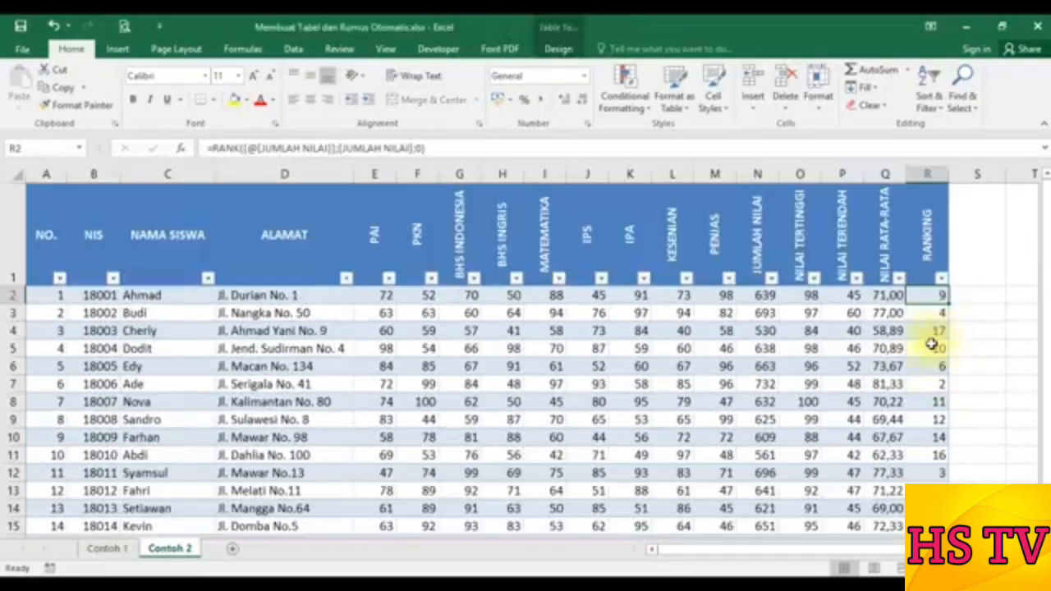
scroll(932, 345, "down", 1)
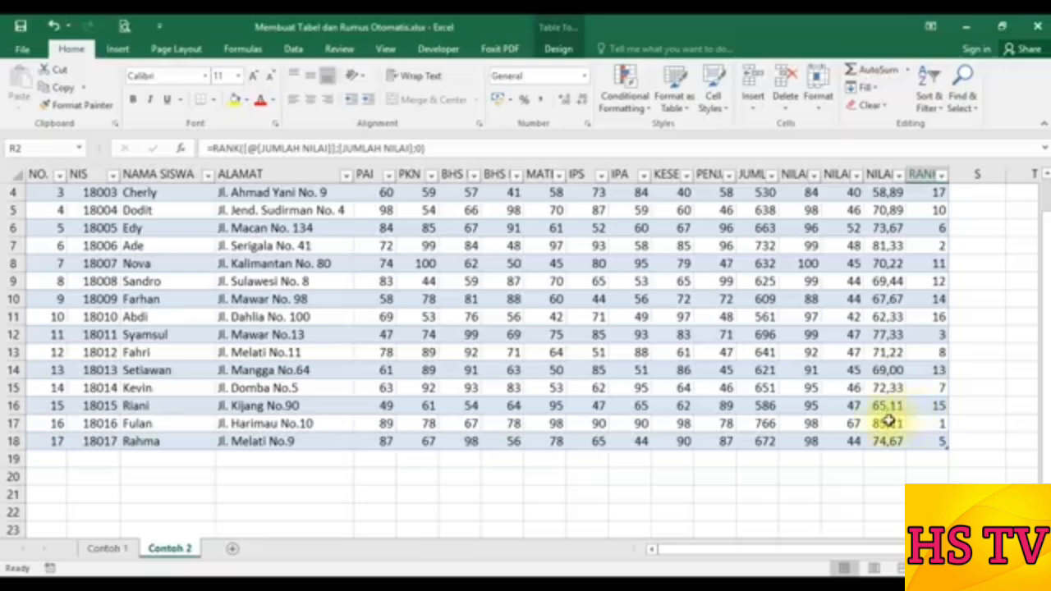
scroll(889, 422, "up", 1)
left_click(52, 241)
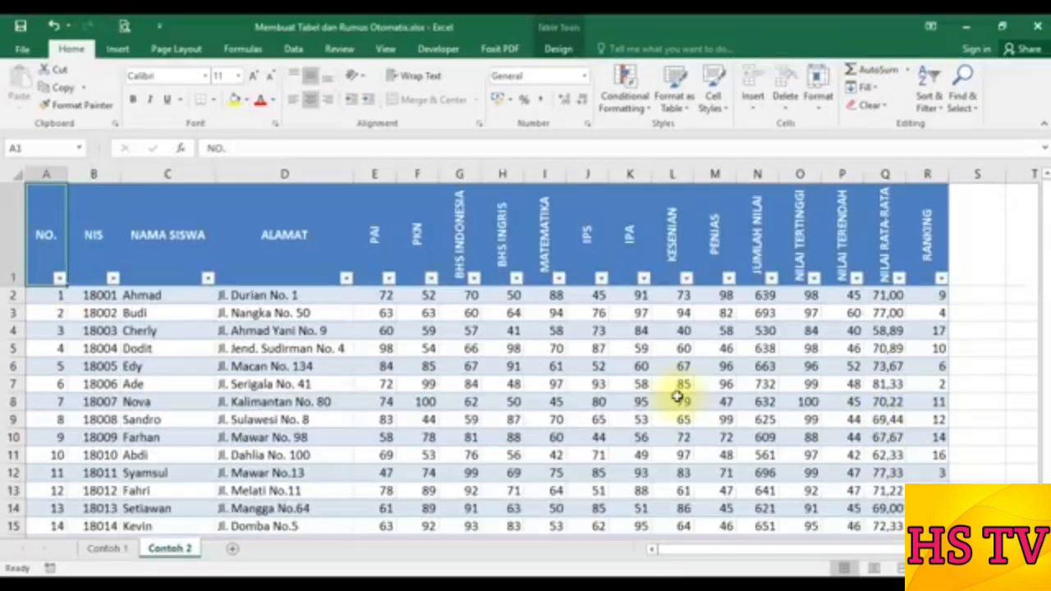